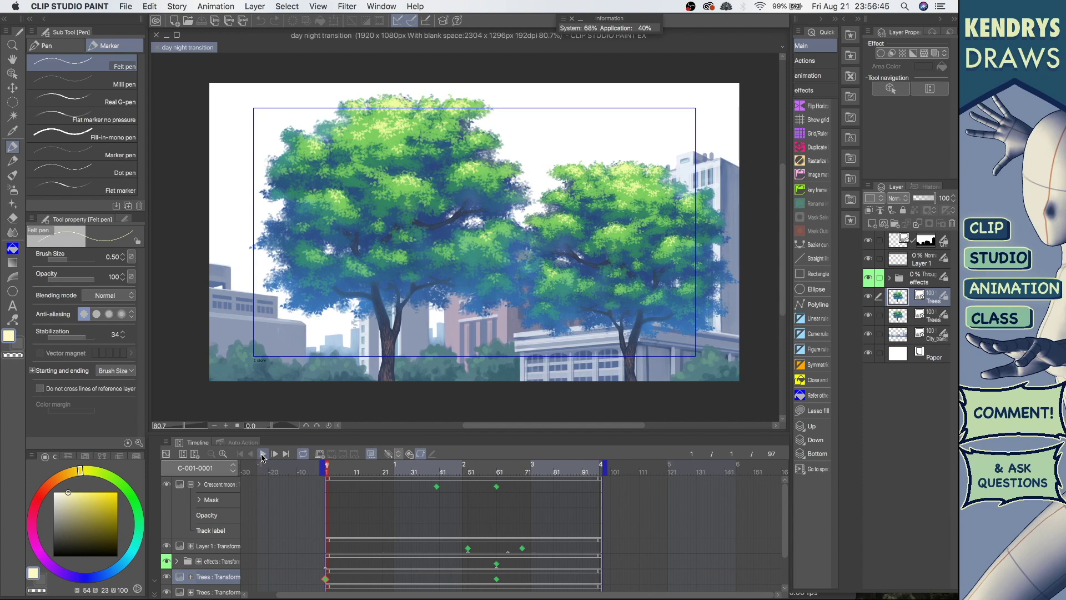
# Play back the day night transition animation, stop it, and collapse the Crescent moon track.
pyautogui.click(264, 454)
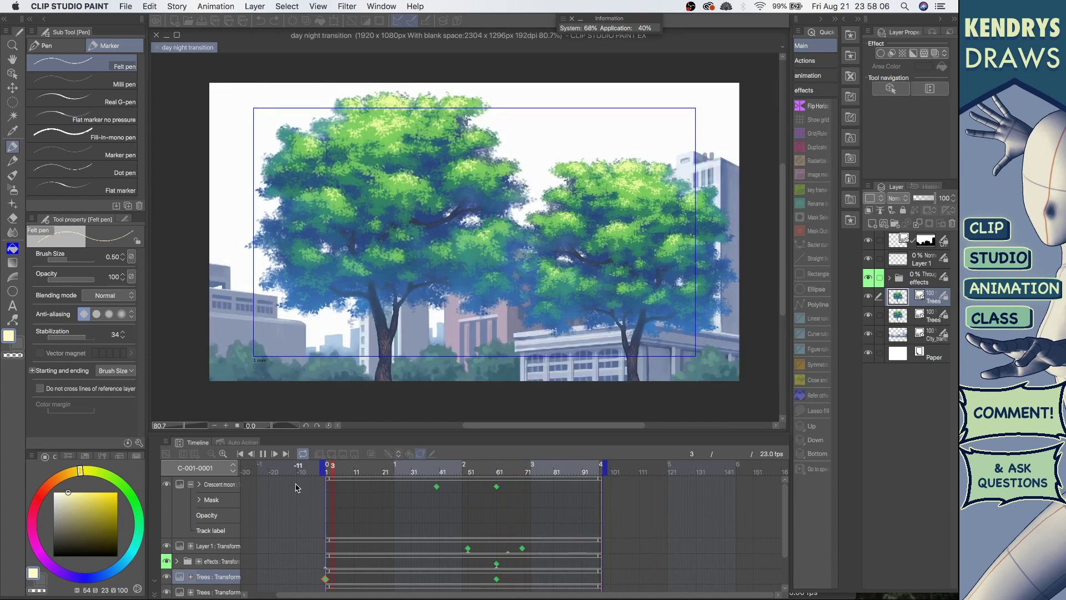
pyautogui.click(264, 454)
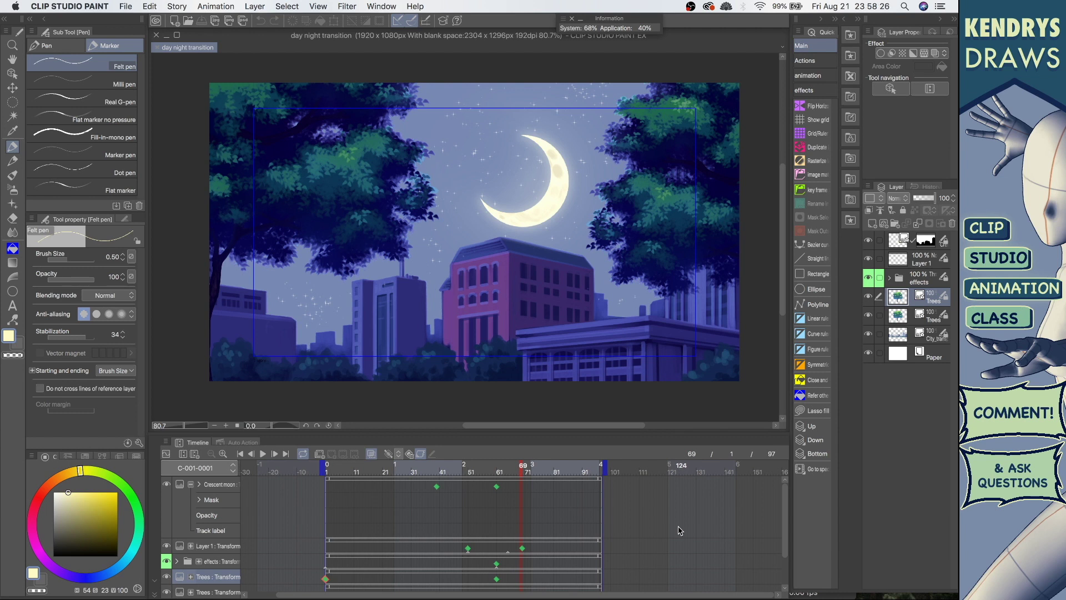
pyautogui.click(190, 484)
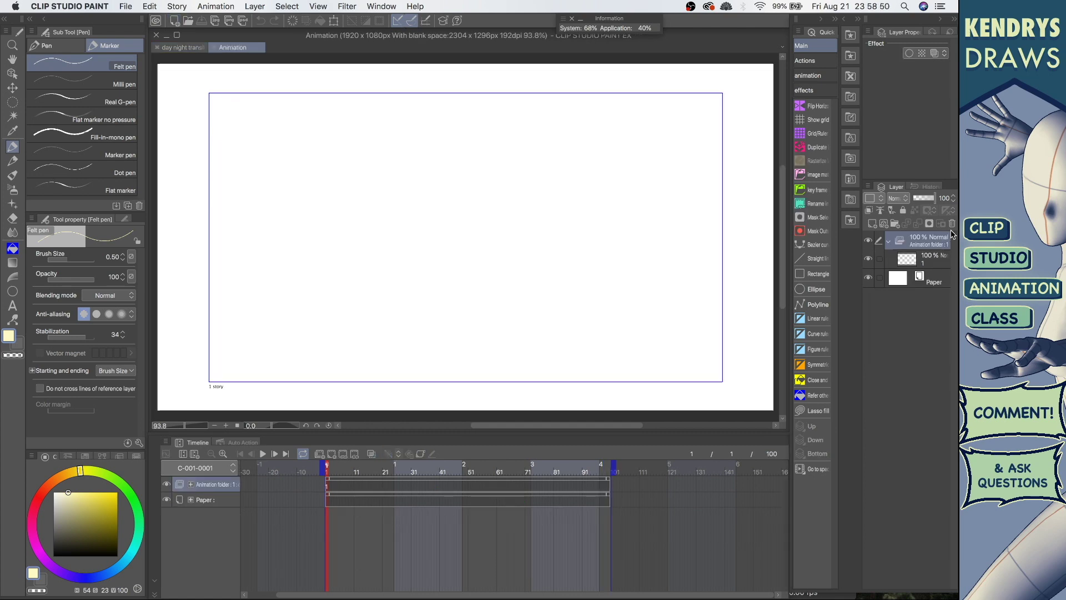
# Delete the animation folder from the new Animation file and close the day night transition document.
pyautogui.click(952, 223)
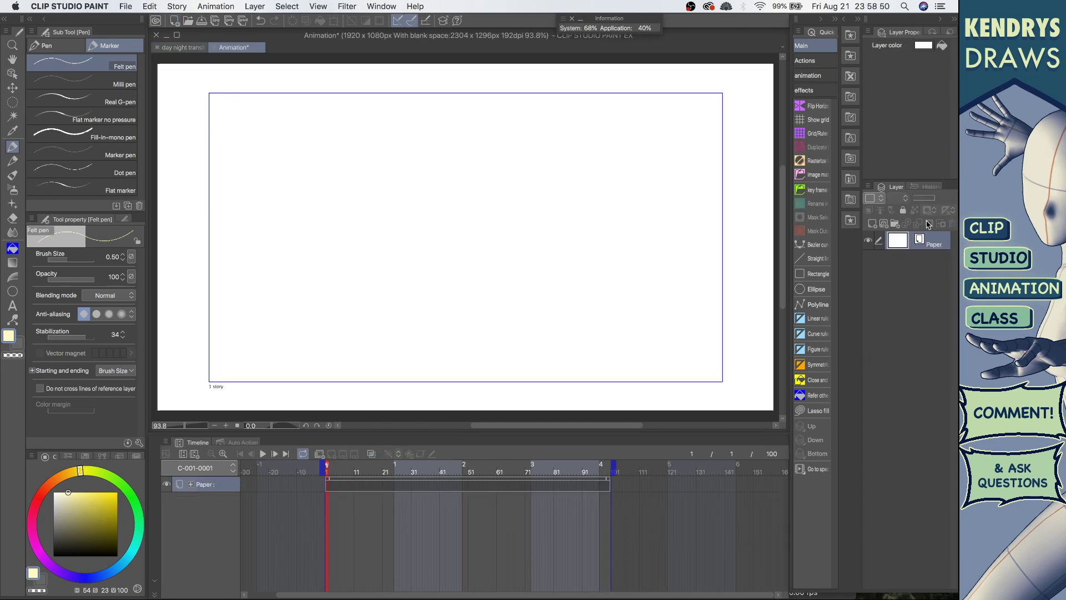
pyautogui.click(184, 47)
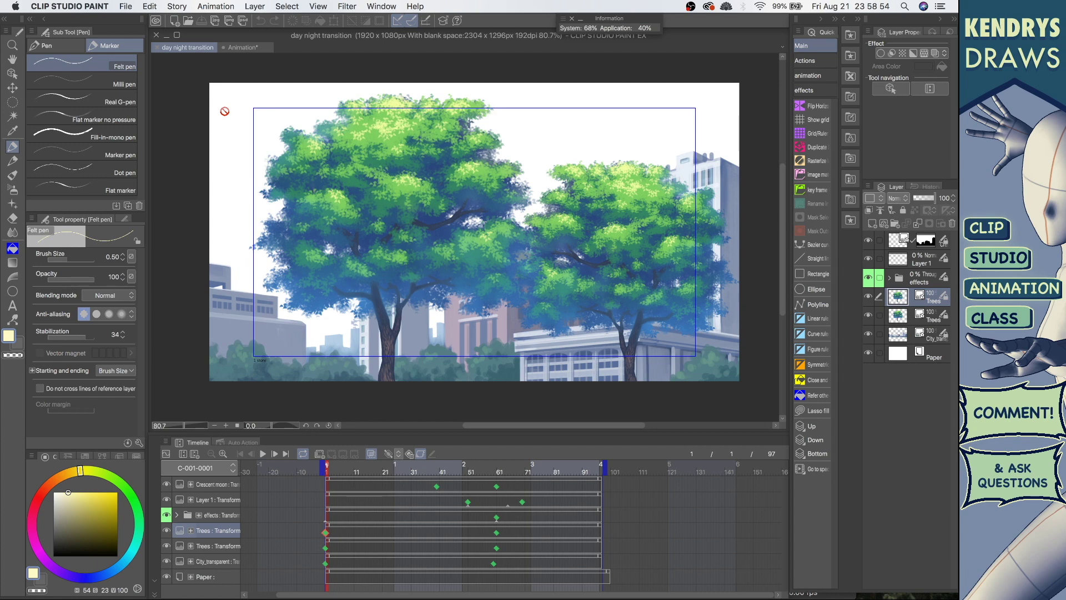
pyautogui.click(155, 47)
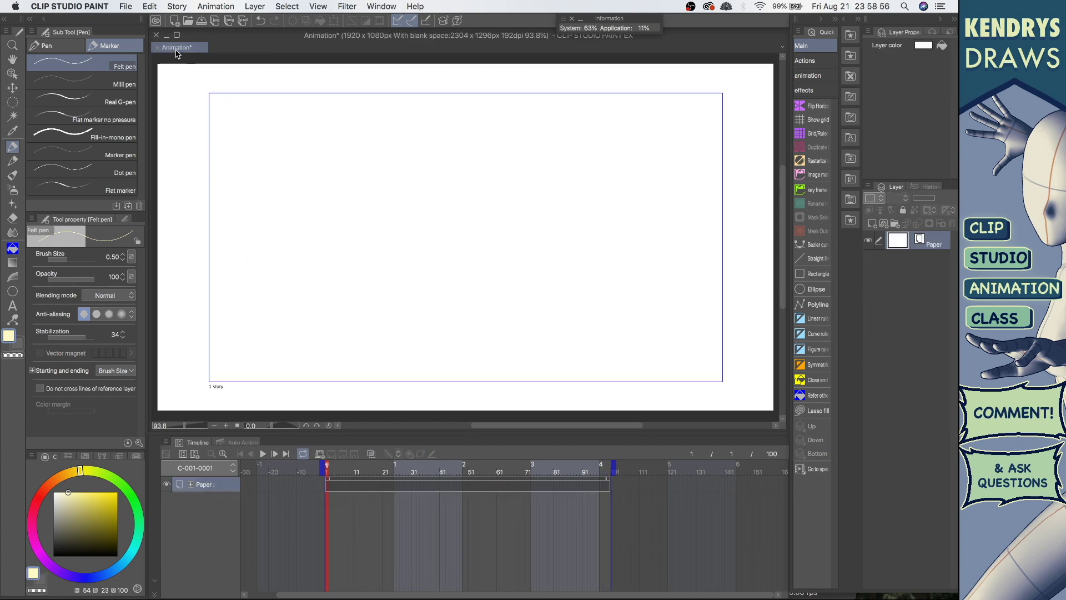
# Place the City_transparent illustration material on the canvas and scale it to about 128%.
pyautogui.click(851, 159)
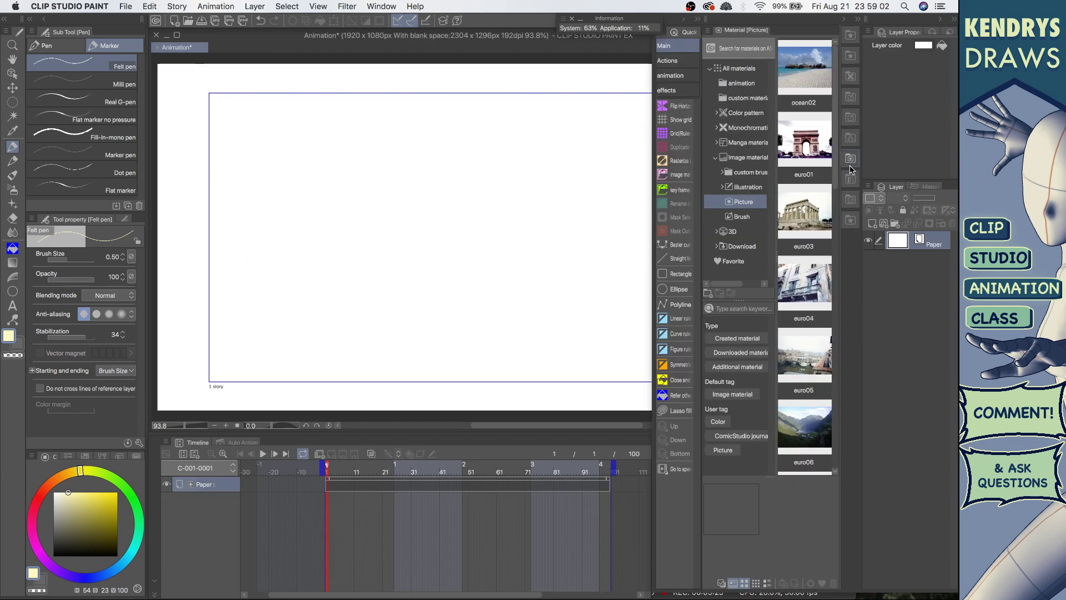
pyautogui.moveTo(804, 286); pyautogui.dragTo(411, 310)
pyautogui.scroll(-5, 541, 286)
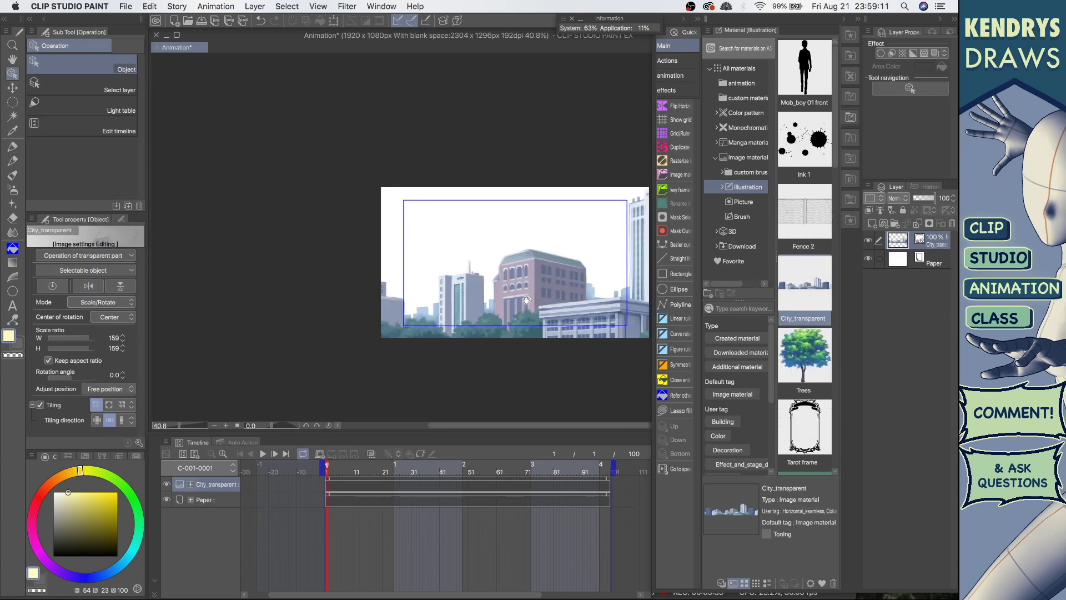
pyautogui.moveTo(388, 176); pyautogui.dragTo(388, 204)
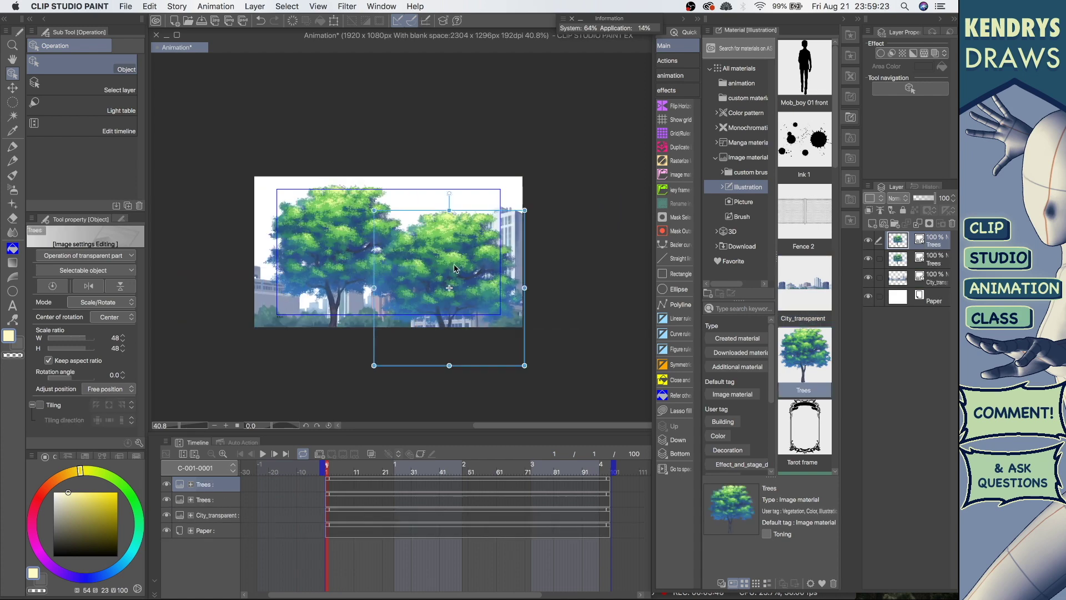
# Scale the second Trees image to about 38%, flip it horizontally, and position it on the right side of the canvas.
pyautogui.moveTo(454, 269); pyautogui.dragTo(454, 231)
pyautogui.moveTo(446, 172); pyautogui.dragTo(437, 207)
pyautogui.moveTo(438, 250); pyautogui.dragTo(446, 253)
pyautogui.click(88, 286)
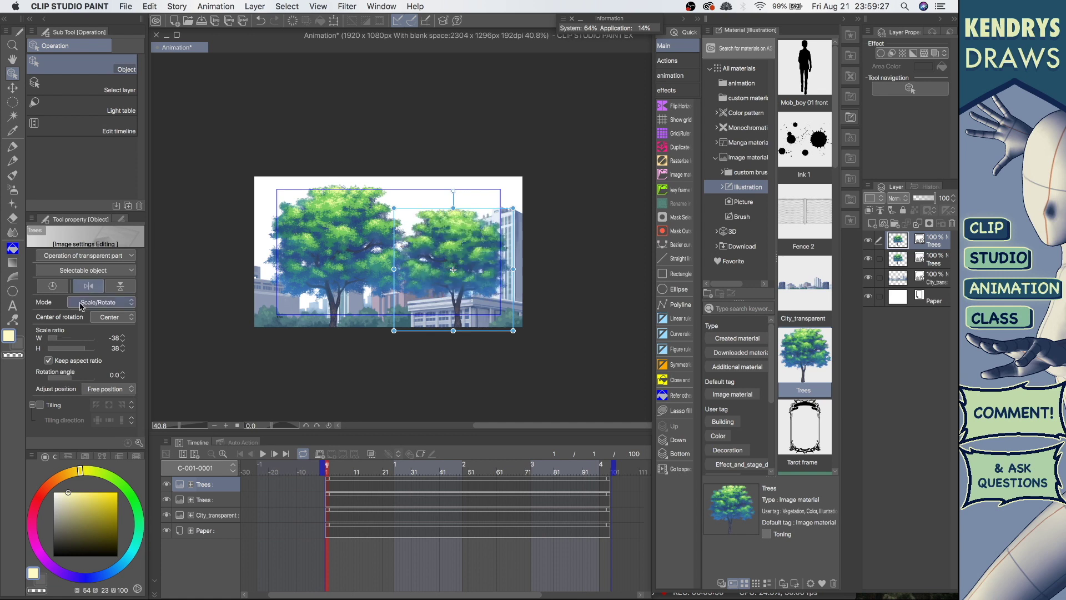
pyautogui.moveTo(470, 234); pyautogui.dragTo(481, 233)
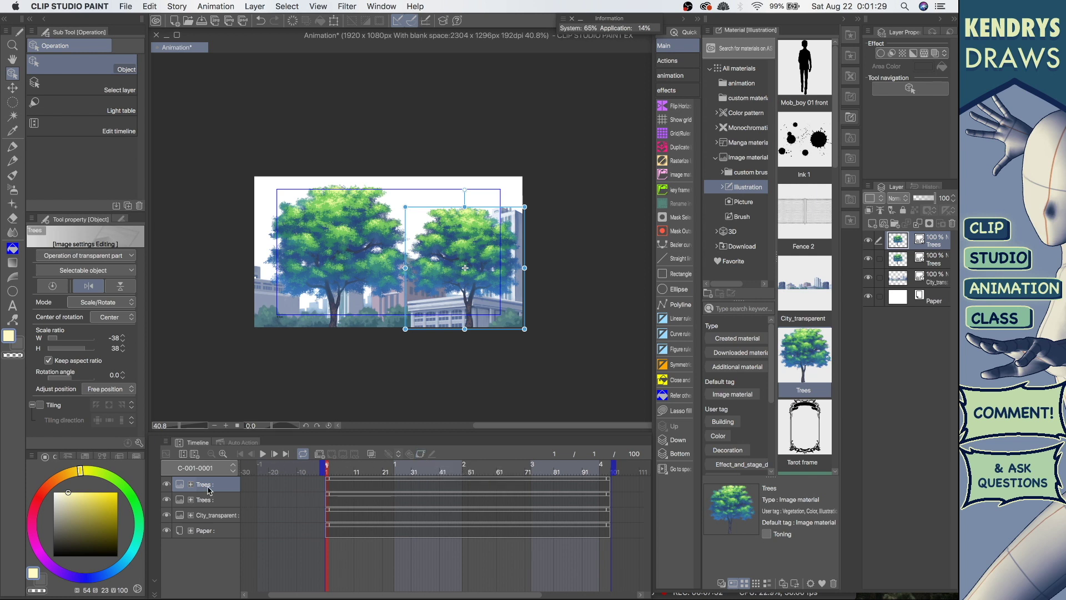
# Enable keyframes on the smaller tree's layer and add a transform keyframe at frame 1, undoing and redoing it to compare.
pyautogui.click(420, 455)
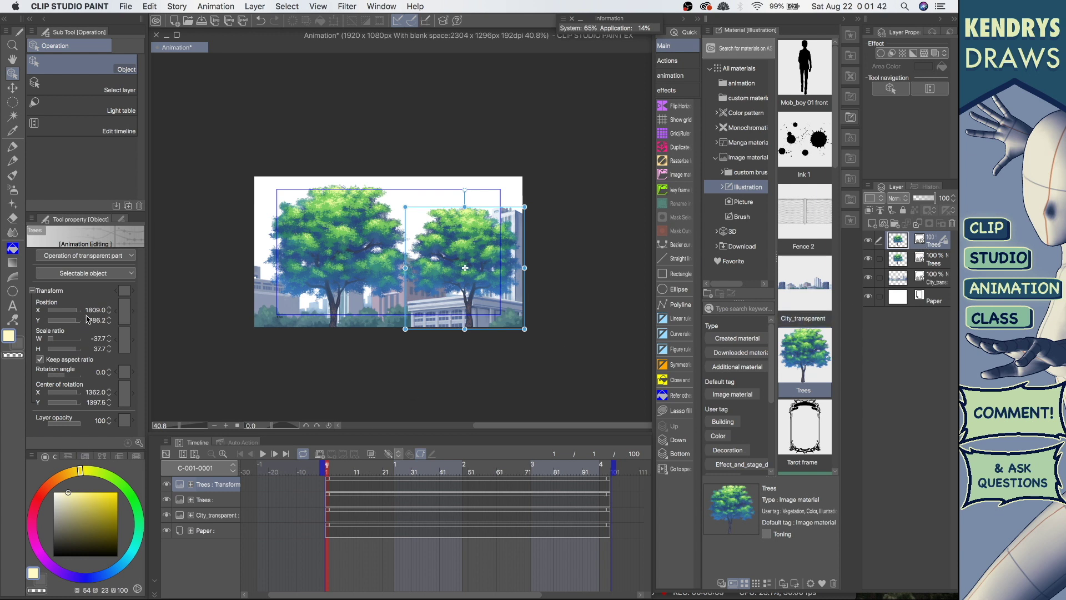
pyautogui.click(124, 291)
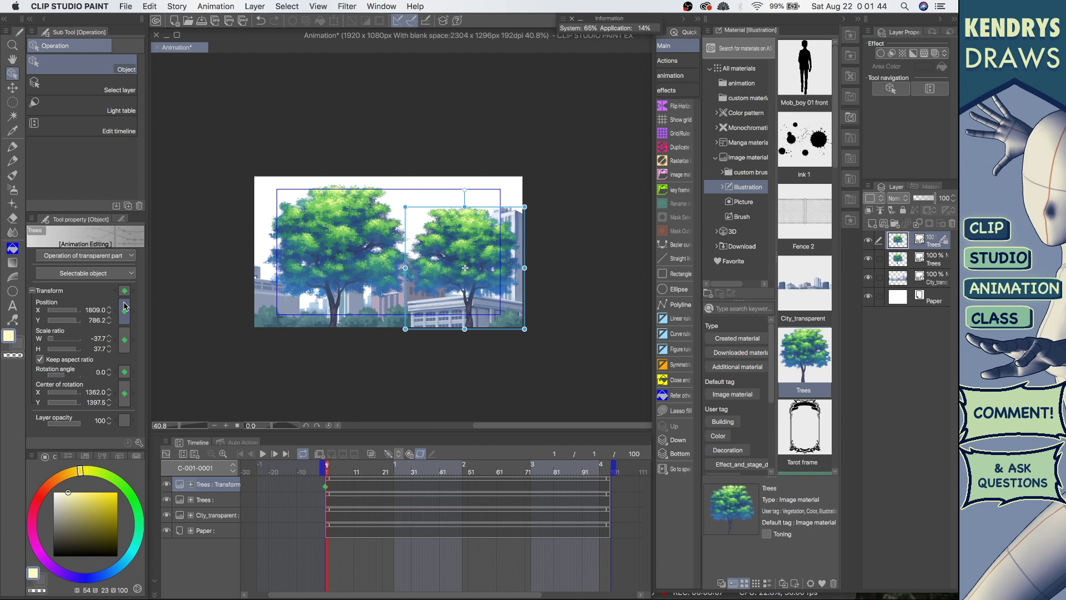
pyautogui.press('cmd+z')
pyautogui.press('cmd+y')
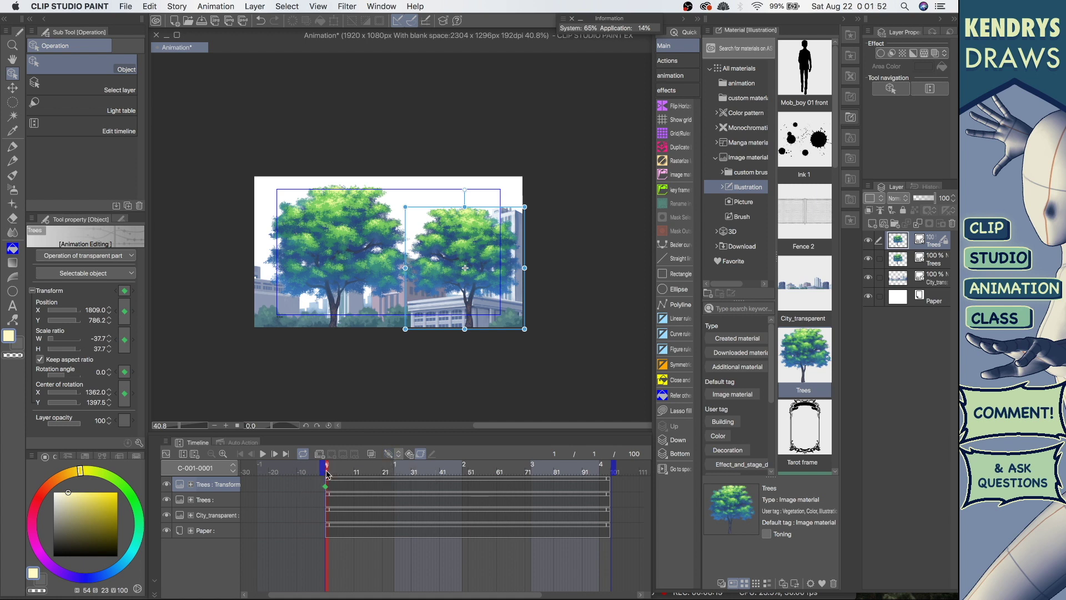
pyautogui.press('super+z')
pyautogui.click(413, 476)
pyautogui.press('super+shift+z')
pyautogui.press('super+z')
pyautogui.press('super+shift+z')
# Review the keyframe interpolation types and shift the smaller tree left to about X 1647, Y 794 at frame 1.
pyautogui.click(399, 454)
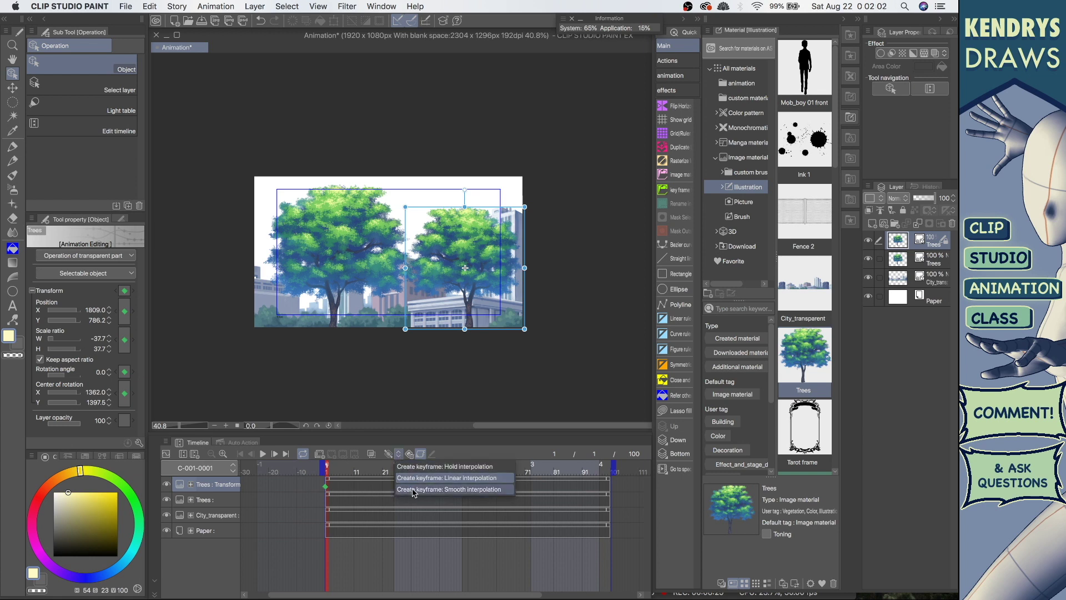
pyautogui.click(397, 459)
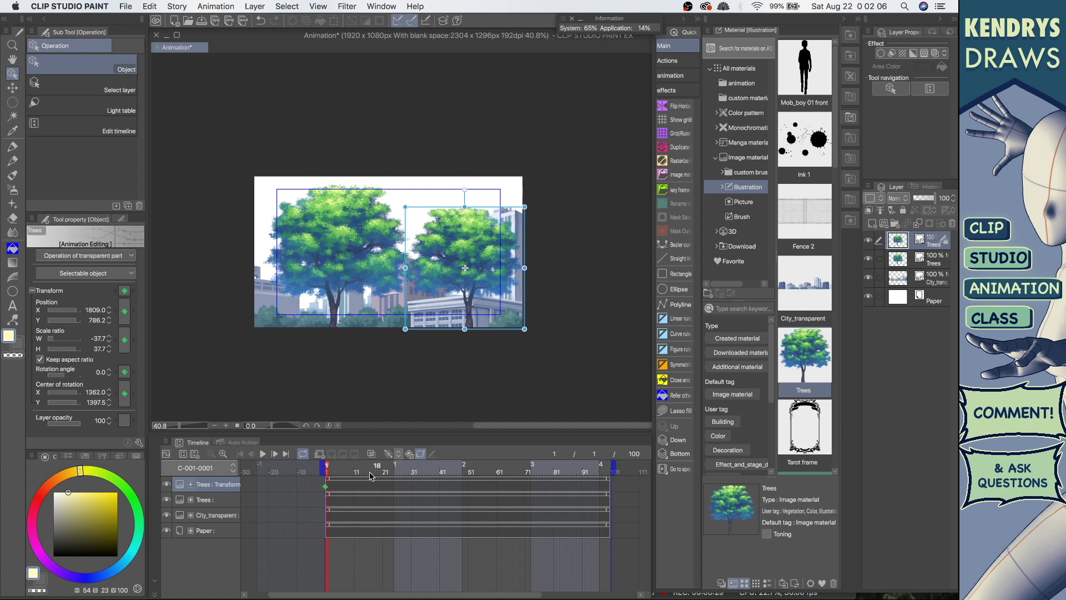
pyautogui.click(398, 454)
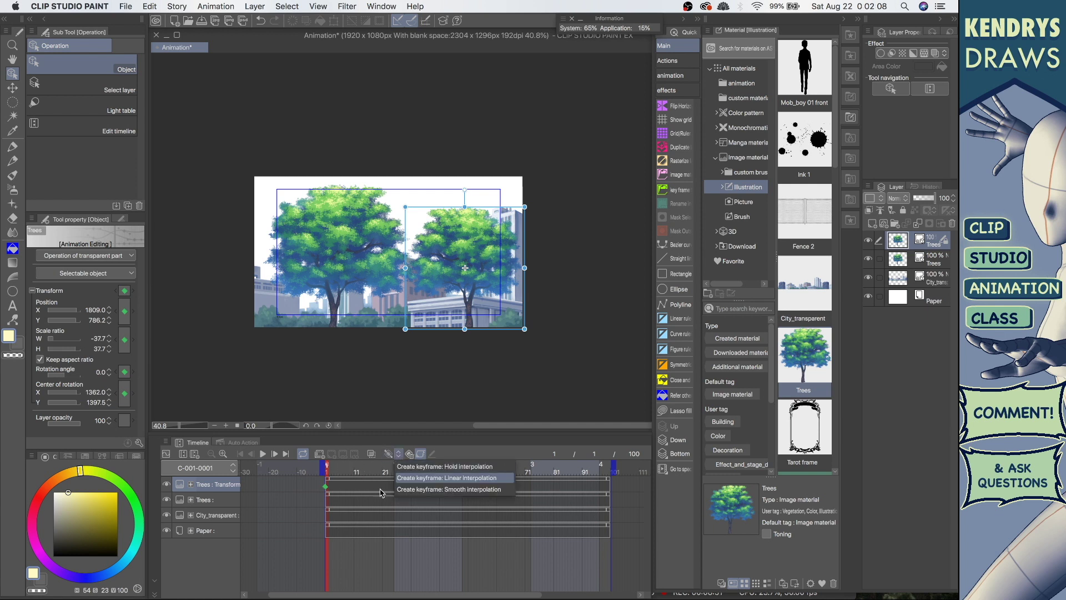
pyautogui.click(391, 454)
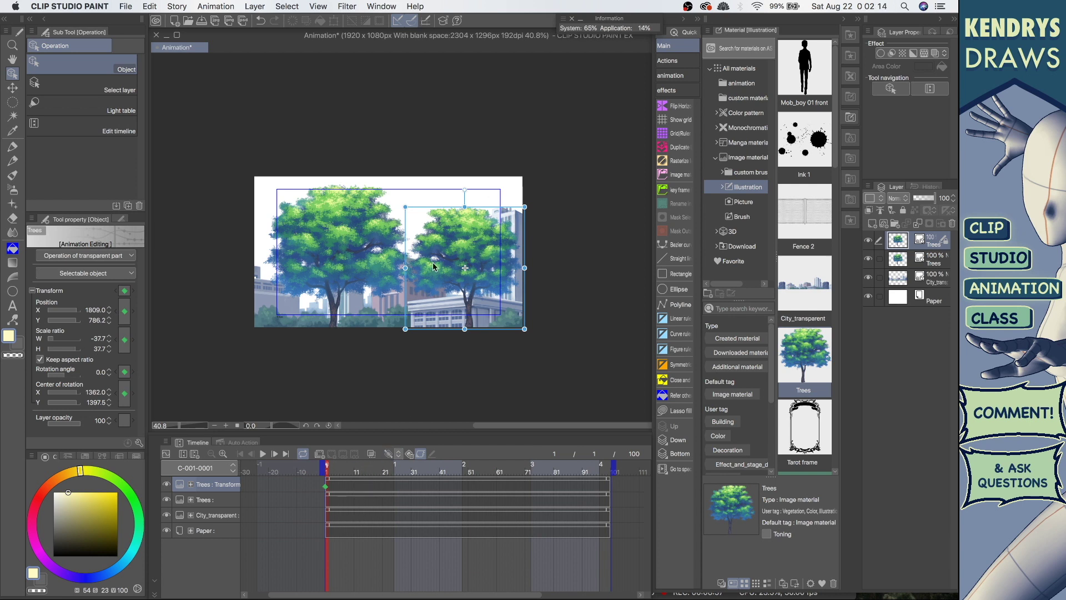
pyautogui.moveTo(469, 235); pyautogui.dragTo(455, 240)
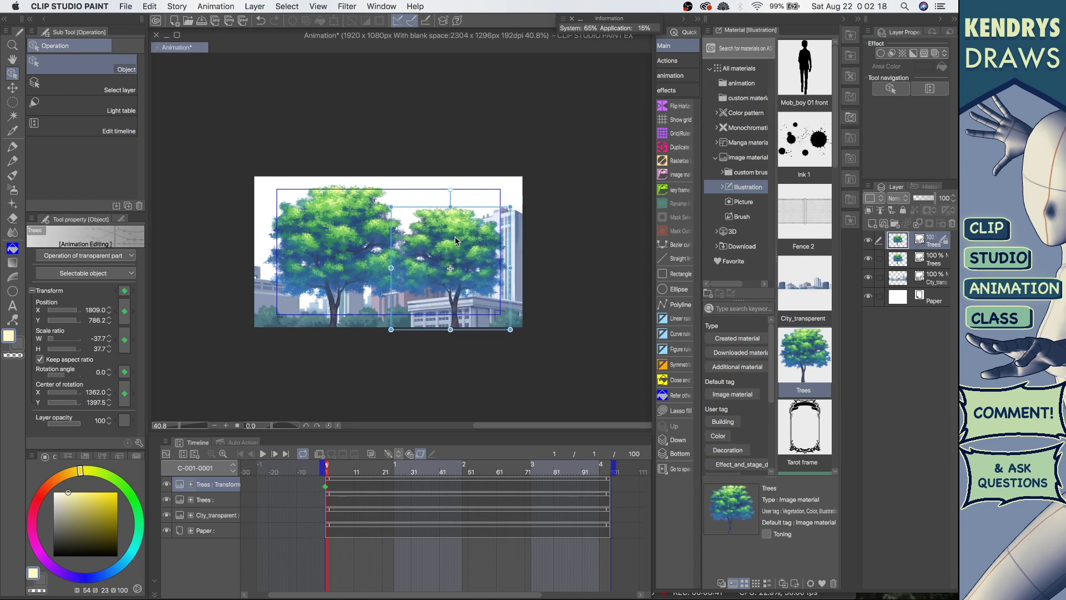
# Enable keyframes on the larger tree's layer and add a transform keyframe at frame 1.
pyautogui.click(328, 499)
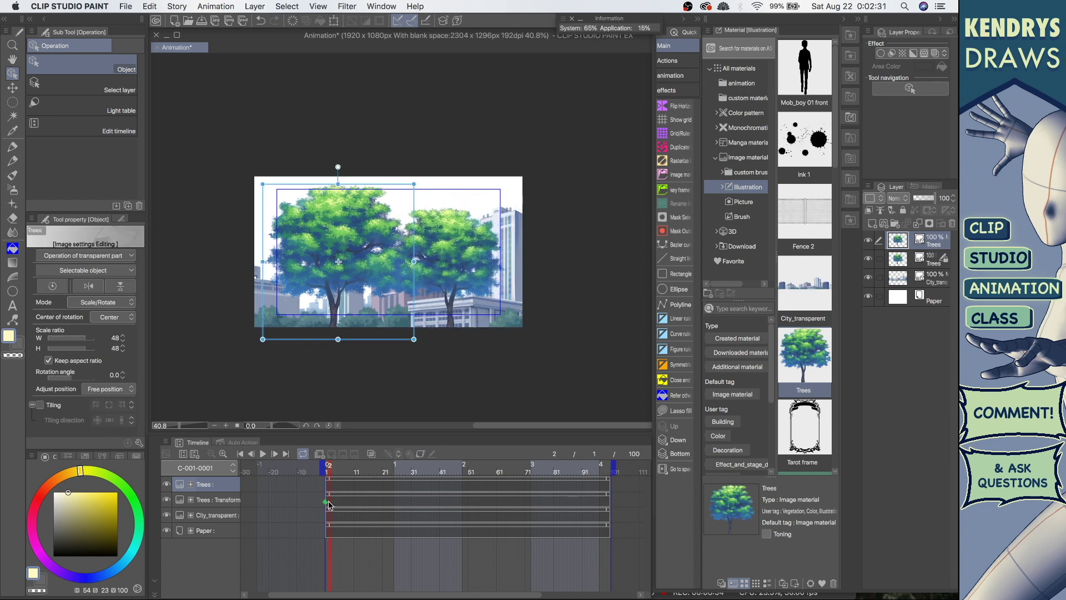
pyautogui.press('Left')
pyautogui.click(419, 455)
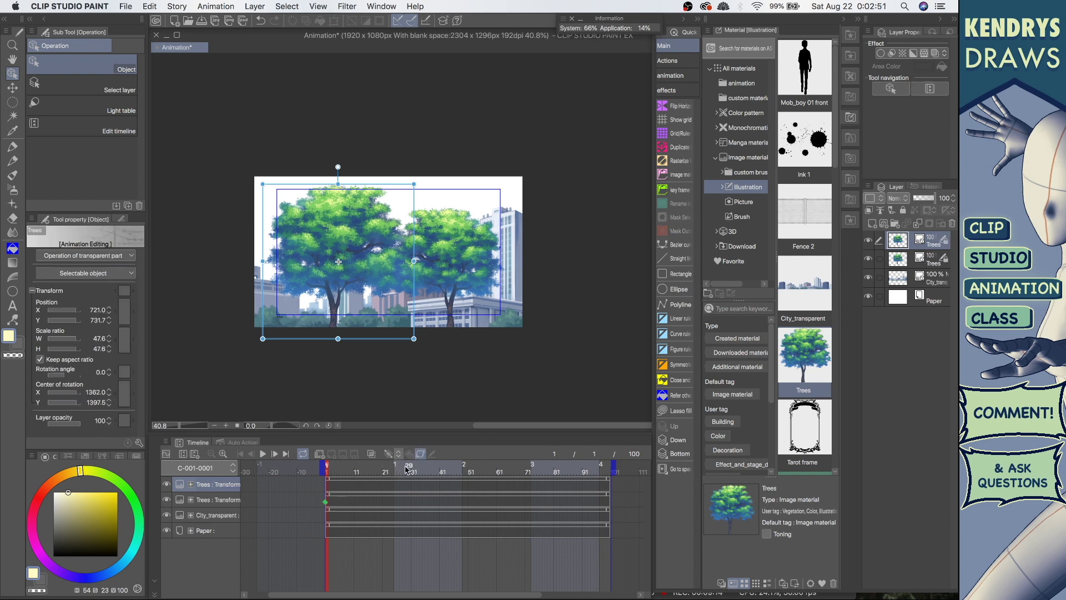
pyautogui.click(388, 455)
# Enable keyframes on the City_transparent layer, add a transform keyframe at frame 1, and close the materials palette.
pyautogui.click(328, 520)
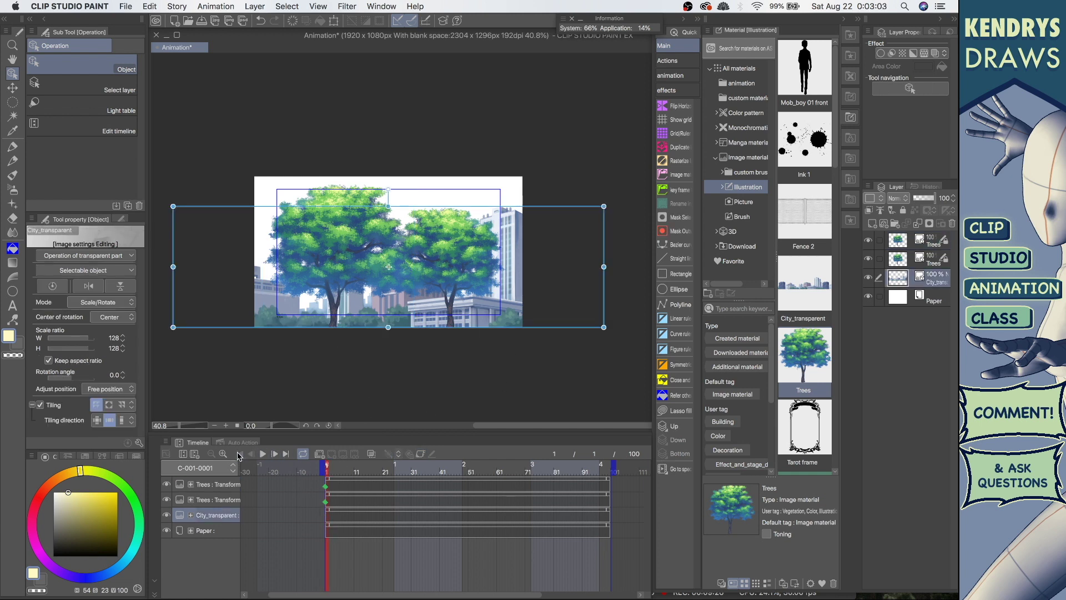
pyautogui.click(420, 454)
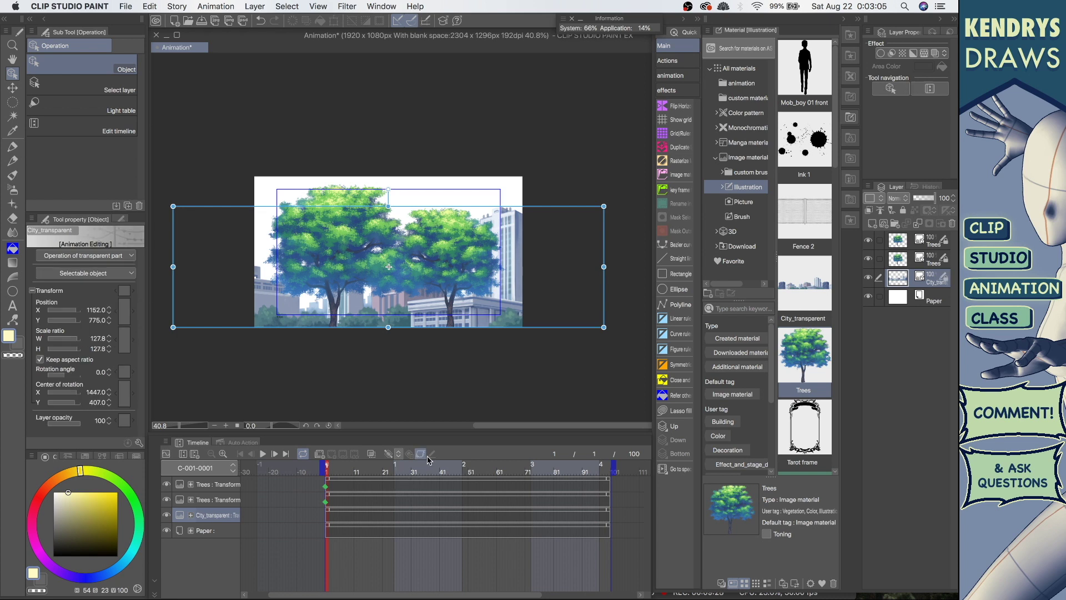
pyautogui.click(409, 454)
pyautogui.click(849, 117)
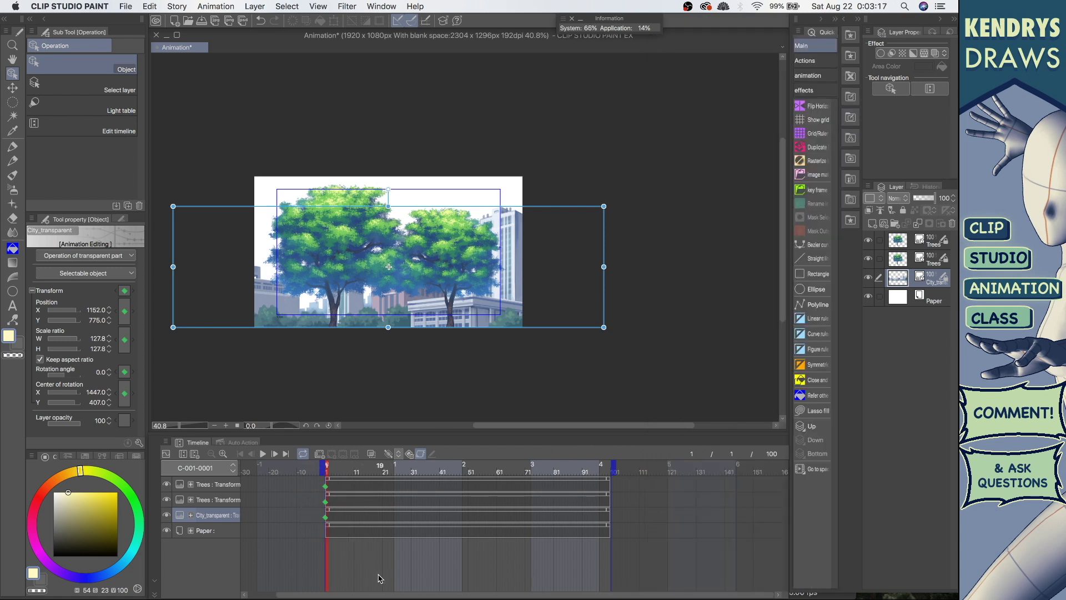
# At frame 62, enlarge the larger tree to about 63% and move it off the left edge, about X -12, Y 510.
pyautogui.click(470, 486)
pyautogui.click(502, 491)
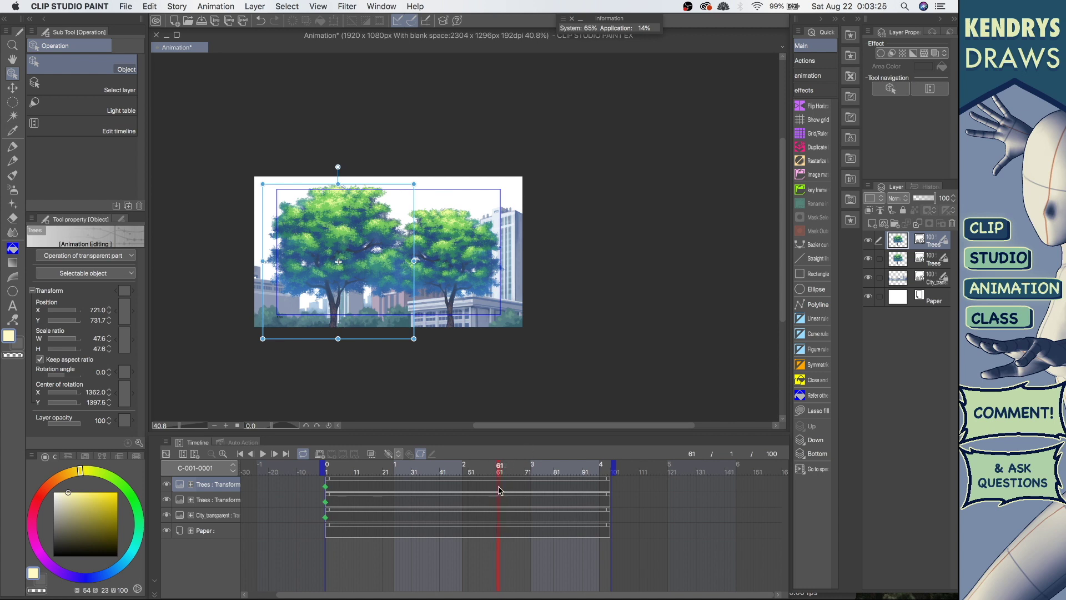
pyautogui.click(501, 490)
pyautogui.moveTo(381, 186); pyautogui.dragTo(253, 132)
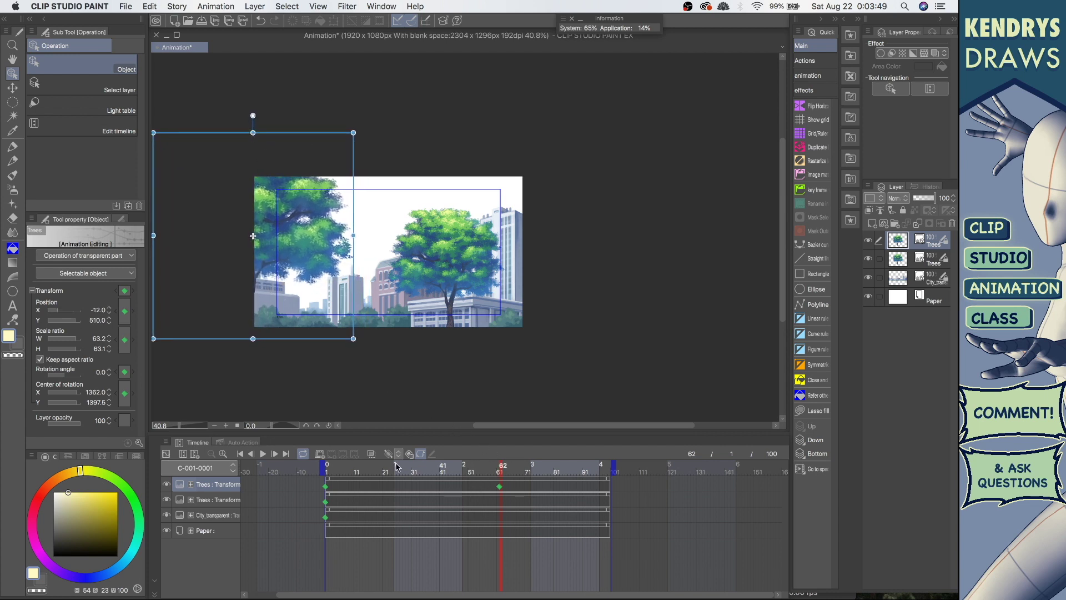
# Play the animation from the first frame to check the larger tree's movement, then stop playback.
pyautogui.click(240, 454)
pyautogui.click(261, 454)
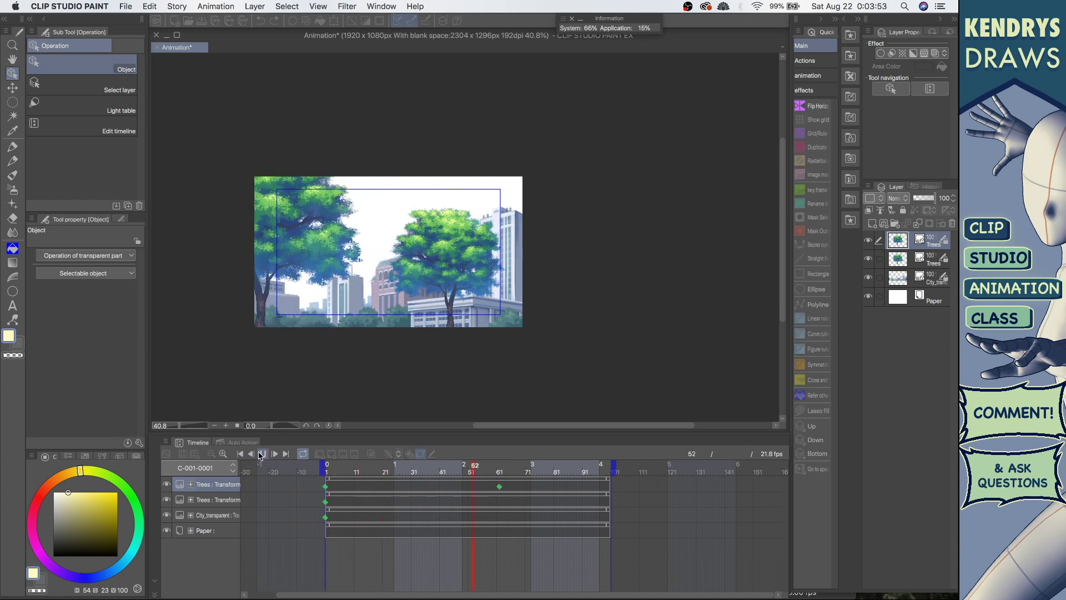
pyautogui.click(262, 454)
# At frame 62, enlarge the smaller tree to about 58% and move it toward the right edge, about X 2386, Y 513.
pyautogui.click(501, 499)
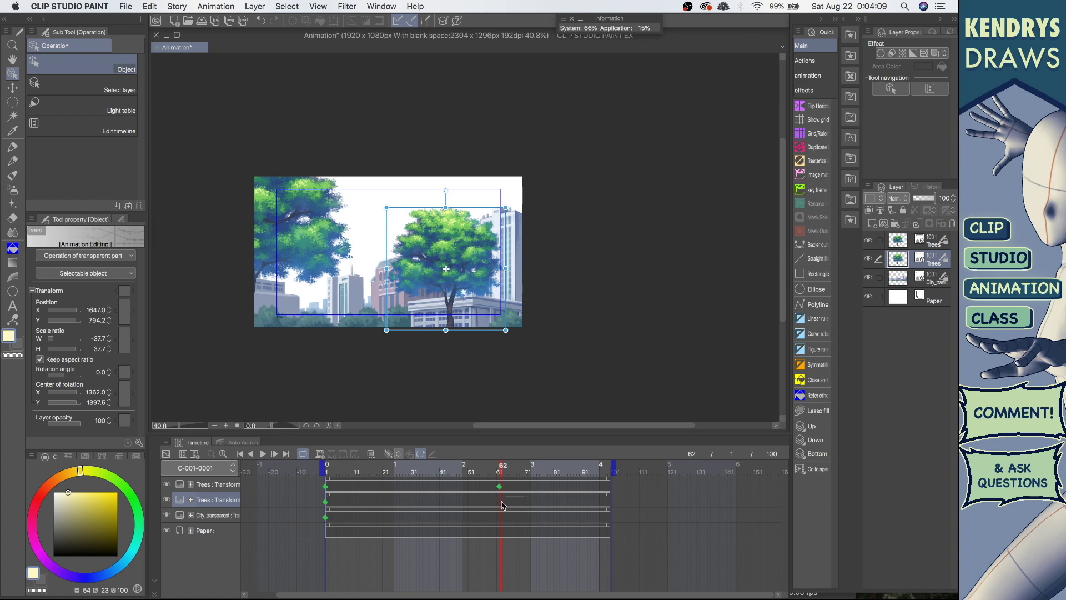
pyautogui.moveTo(504, 196); pyautogui.dragTo(605, 152)
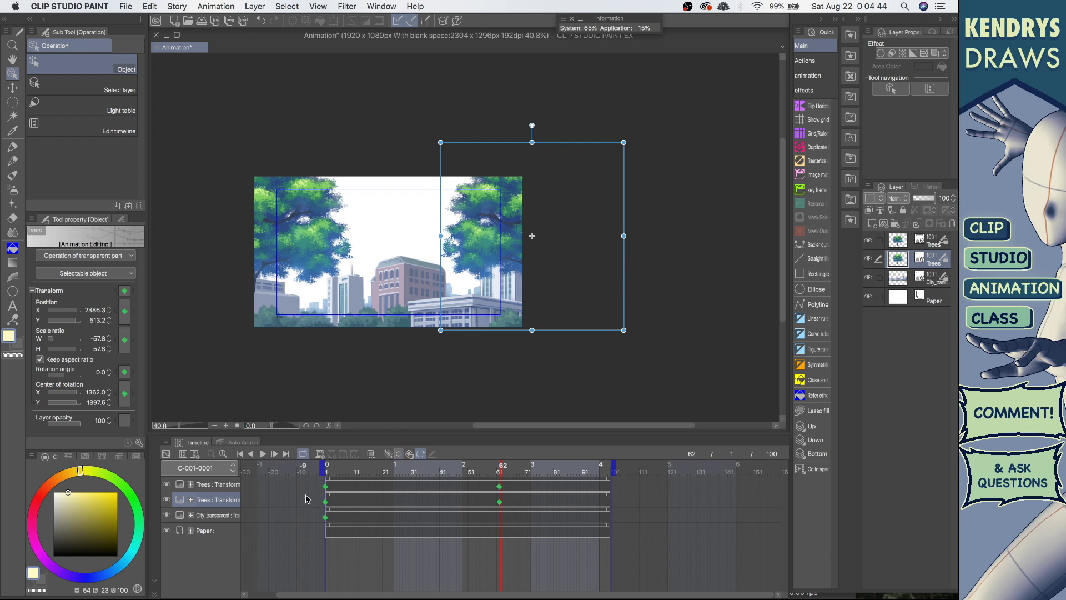
# Compare frames 1 and 62, play the animation to check both trees parting, and return to the first frame.
pyautogui.click(240, 454)
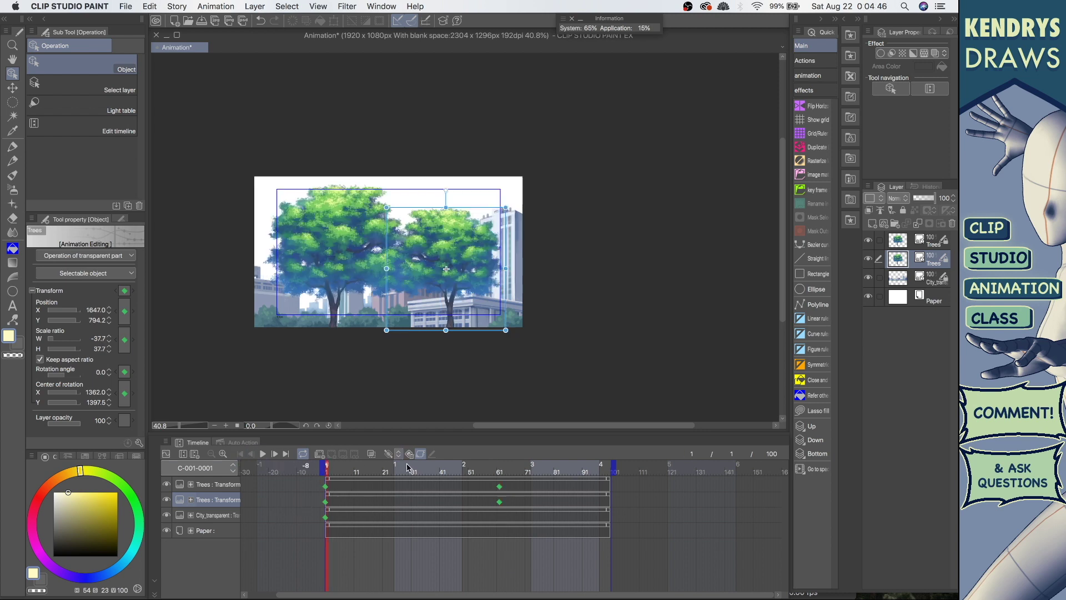
pyautogui.click(501, 473)
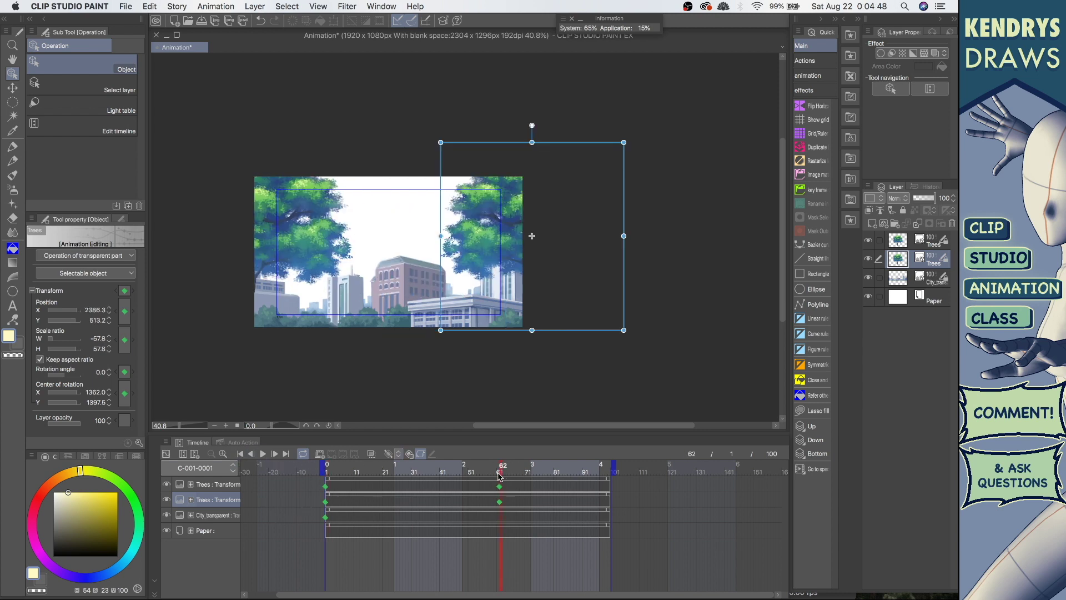
pyautogui.click(240, 453)
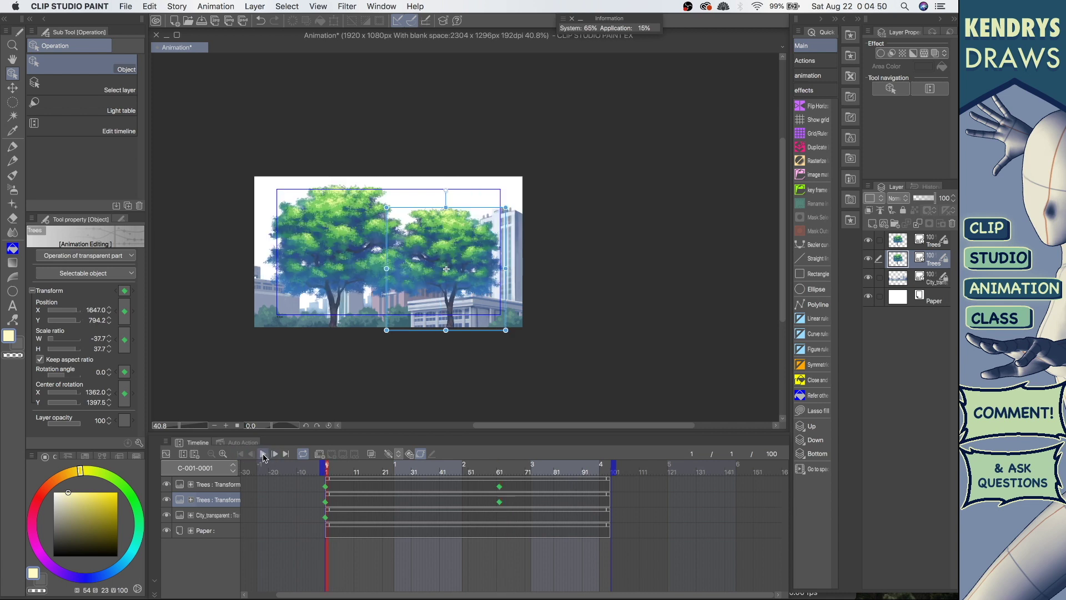
pyautogui.click(263, 454)
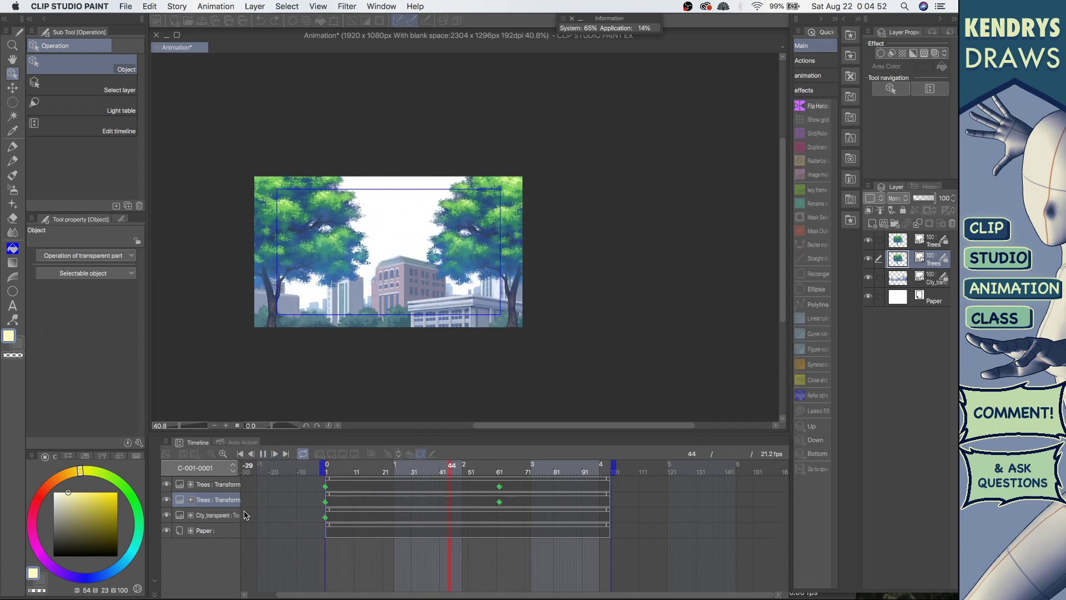
pyautogui.click(263, 454)
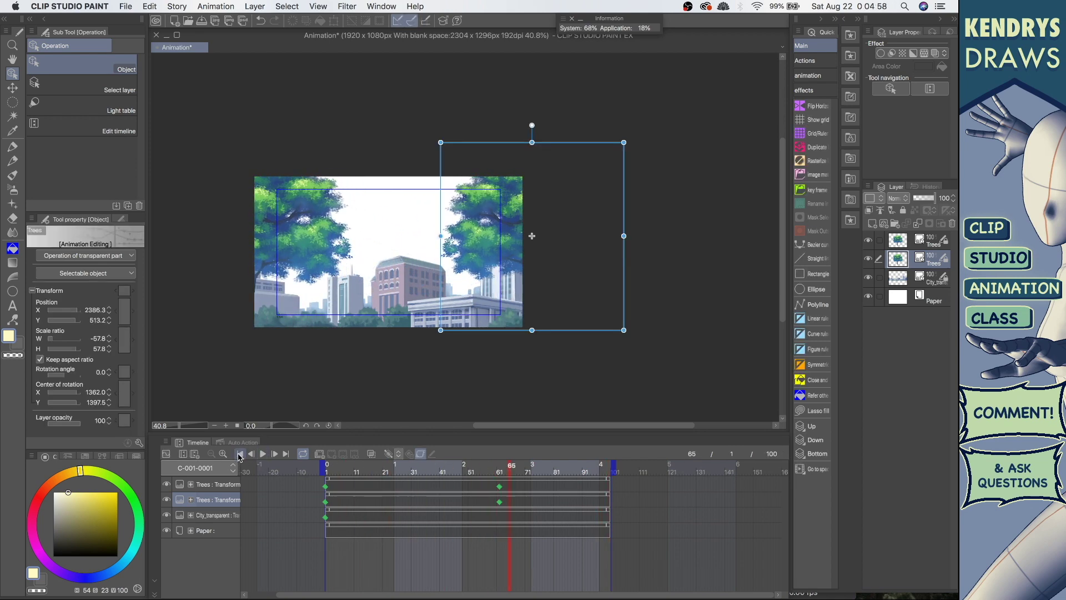
pyautogui.click(239, 454)
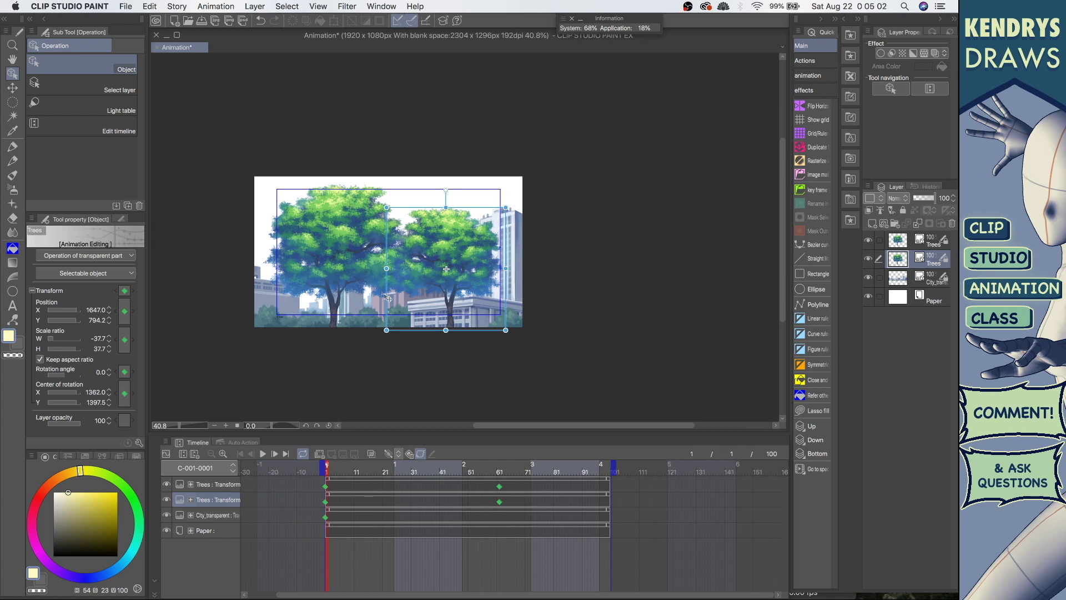
# At frame 62, enlarge the city layer to about 134%, keeping its bottom edge in place.
pyautogui.click(337, 520)
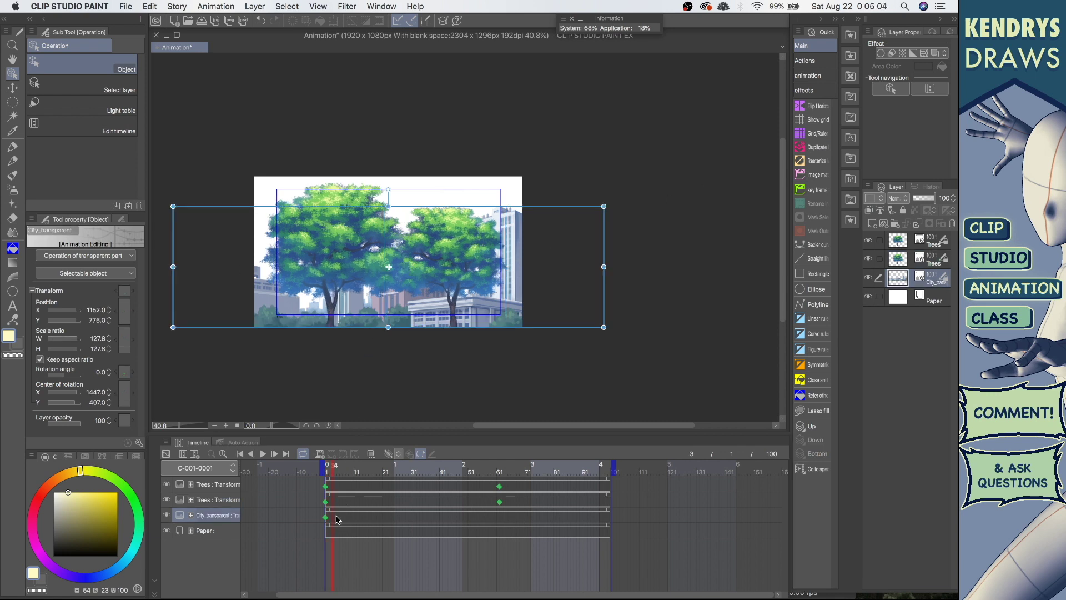
pyautogui.click(240, 454)
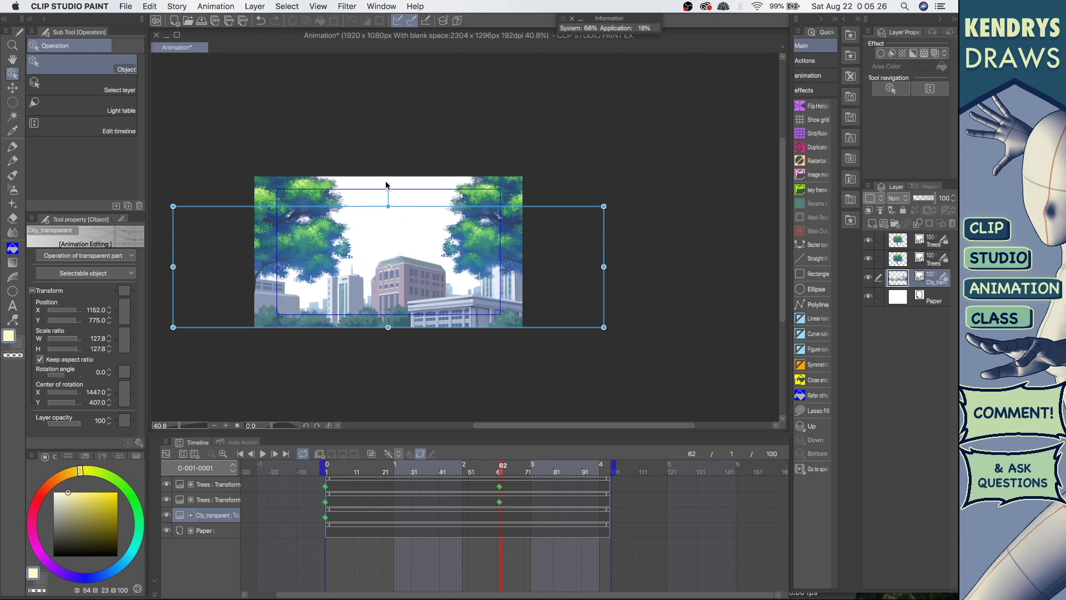
pyautogui.moveTo(388, 206); pyautogui.dragTo(388, 200)
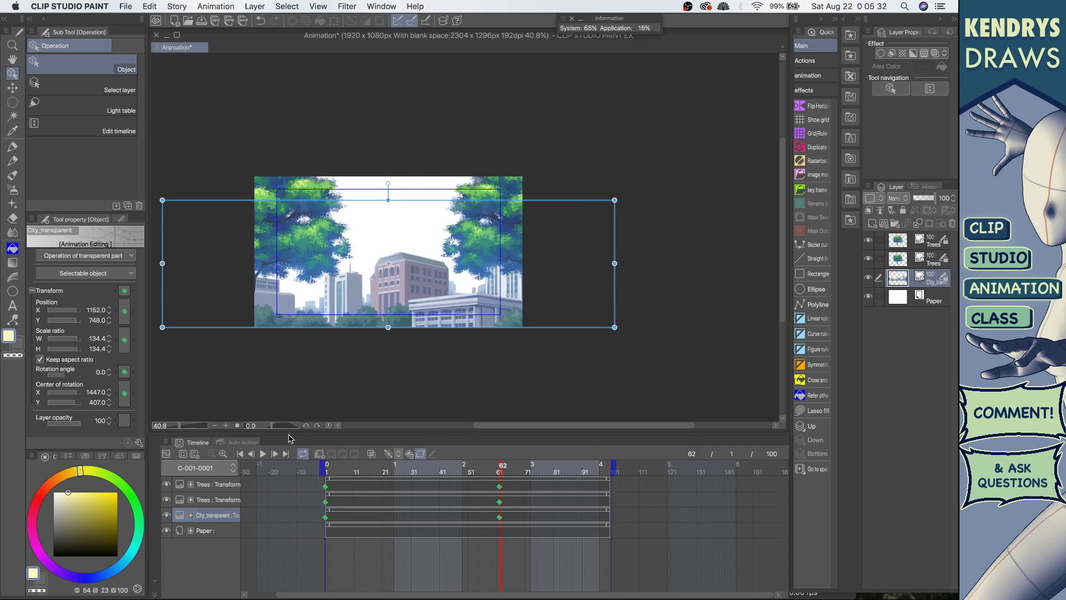
# Play the animation to check the city's enlargement together with the trees, and select the larger tree's layer at frame 52.
pyautogui.click(262, 454)
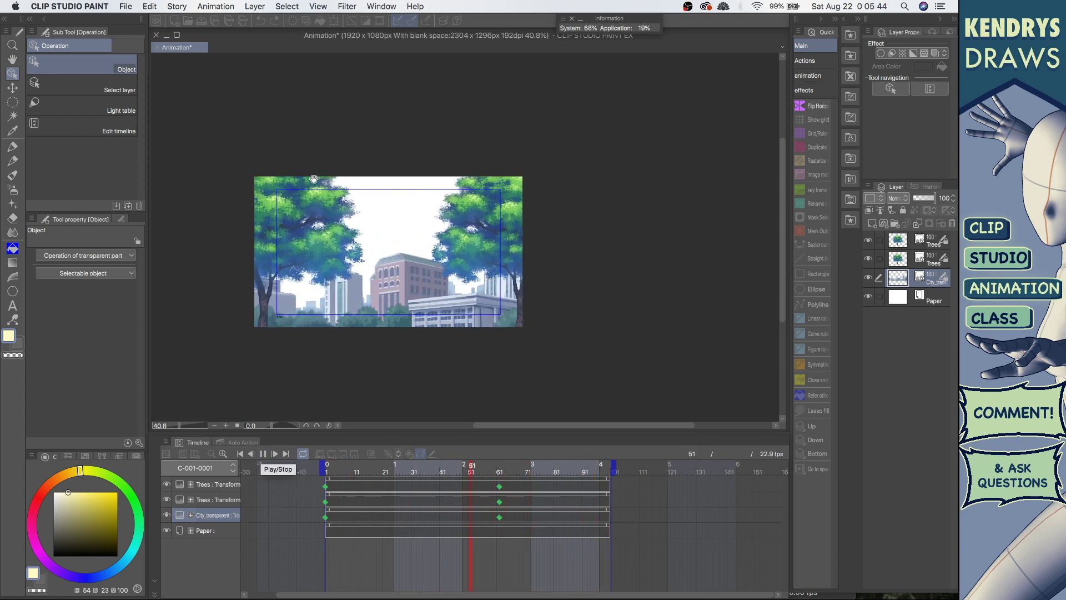
pyautogui.click(263, 454)
pyautogui.click(240, 454)
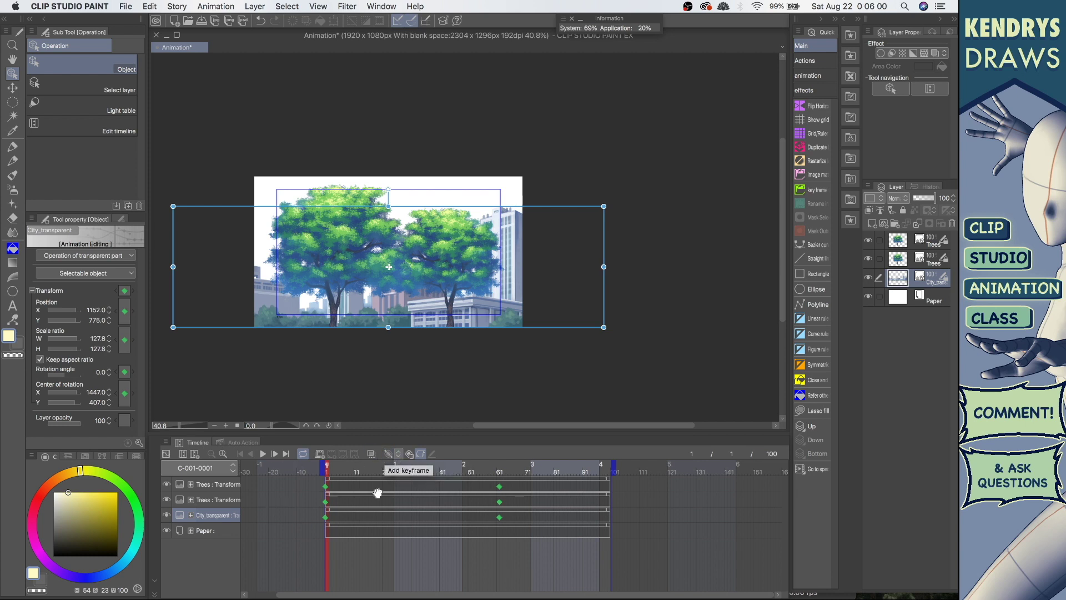
pyautogui.click(472, 486)
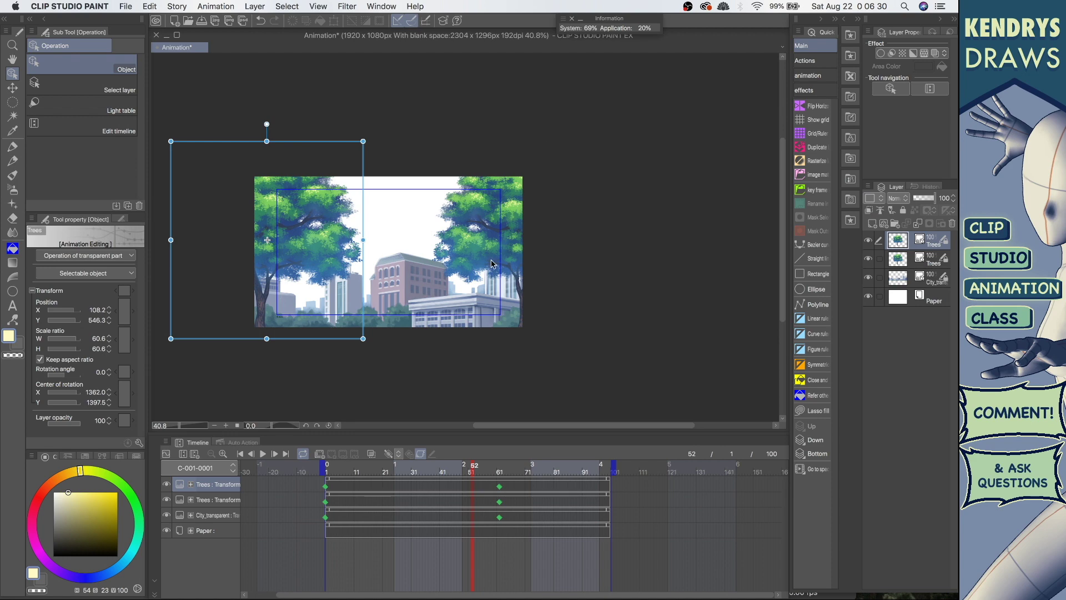
pyautogui.click(255, 5)
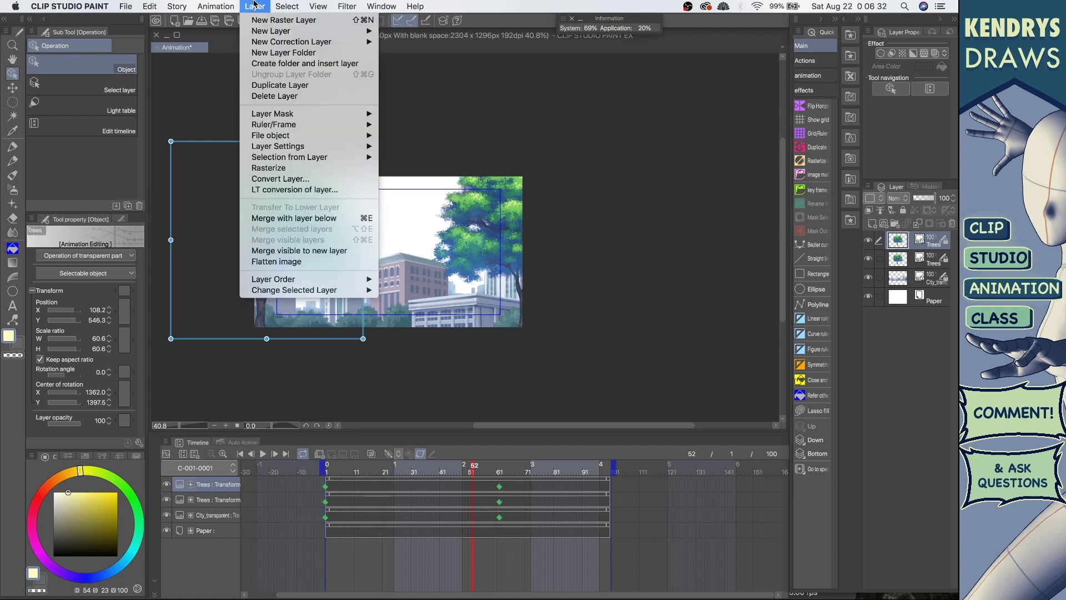
pyautogui.moveTo(274, 45)
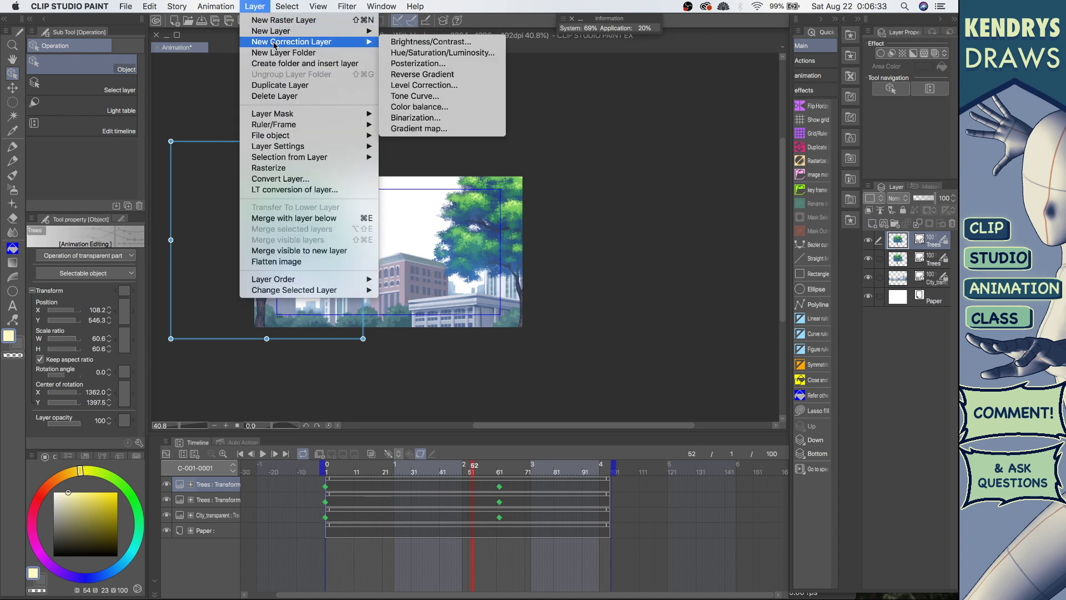
pyautogui.click(444, 53)
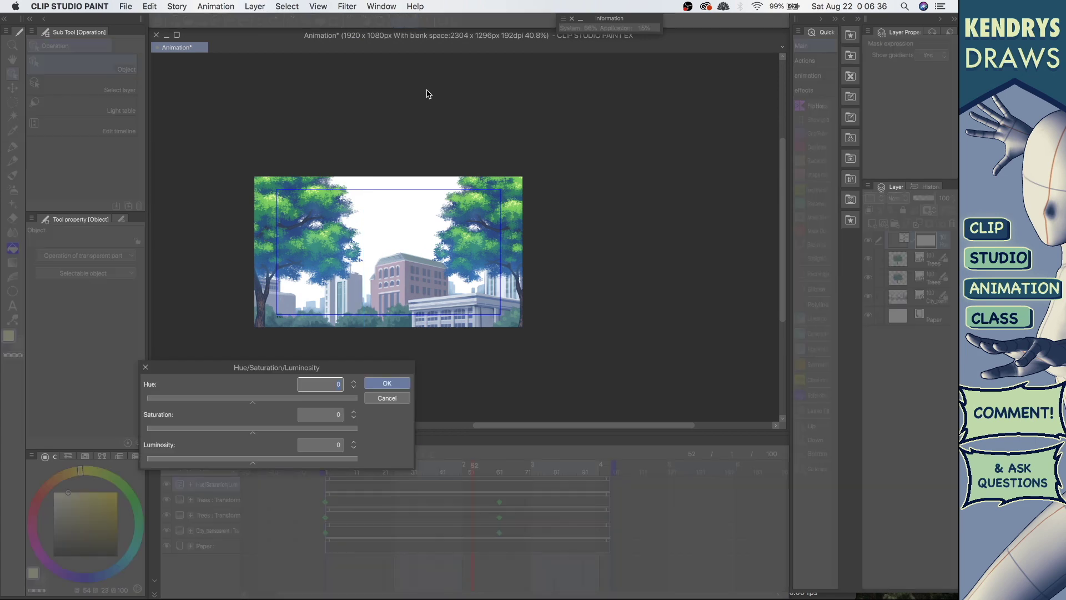
pyautogui.moveTo(290, 400); pyautogui.dragTo(325, 405)
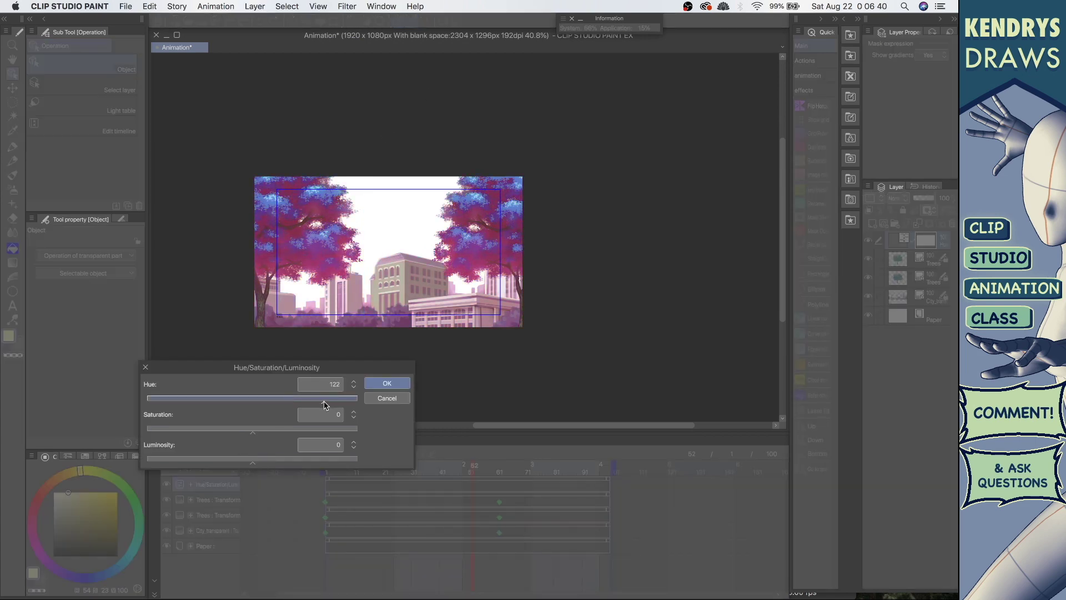
pyautogui.click(387, 398)
# Add a Hue/Saturation/Luminosity correction layer above the trees with a small positive hue shift, saturation -3 and luminosity -36.
pyautogui.click(255, 6)
pyautogui.moveTo(279, 45)
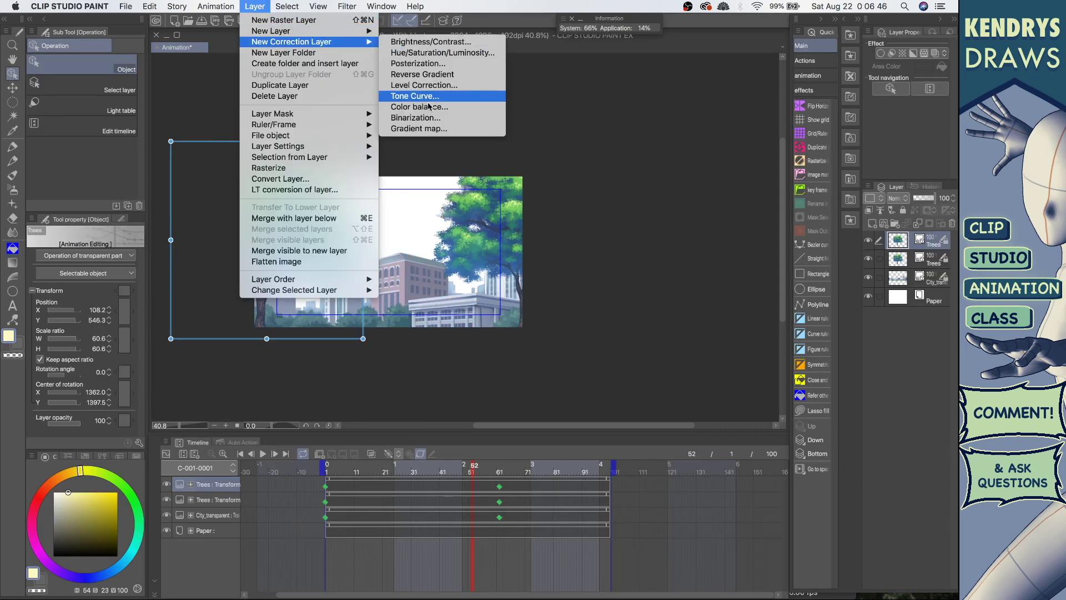
pyautogui.click(453, 57)
pyautogui.moveTo(303, 399); pyautogui.dragTo(335, 403)
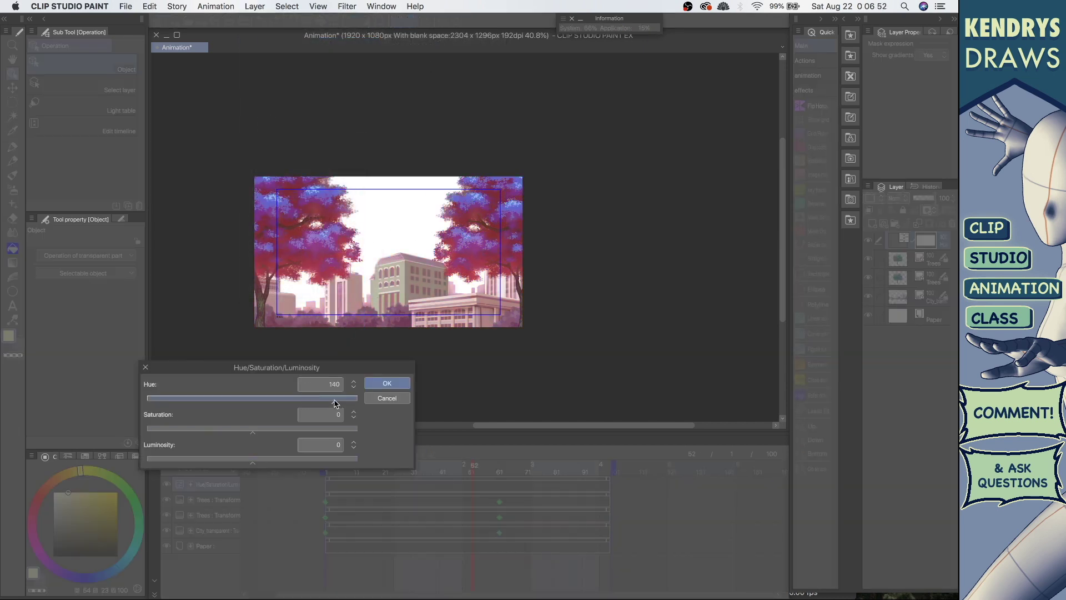
pyautogui.moveTo(245, 399); pyautogui.dragTo(280, 416)
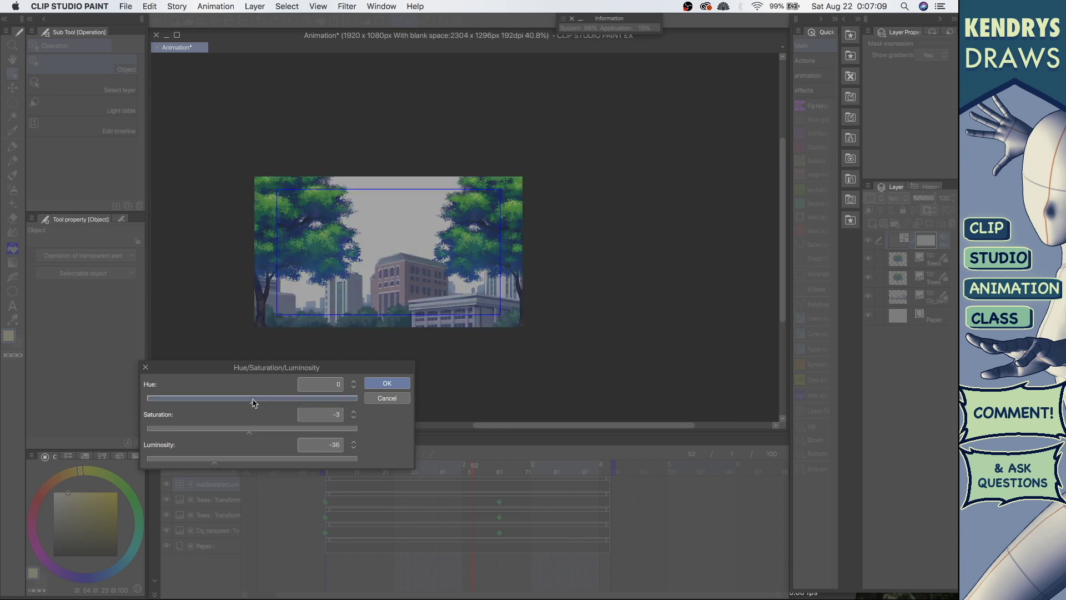
pyautogui.moveTo(262, 402); pyautogui.dragTo(267, 406)
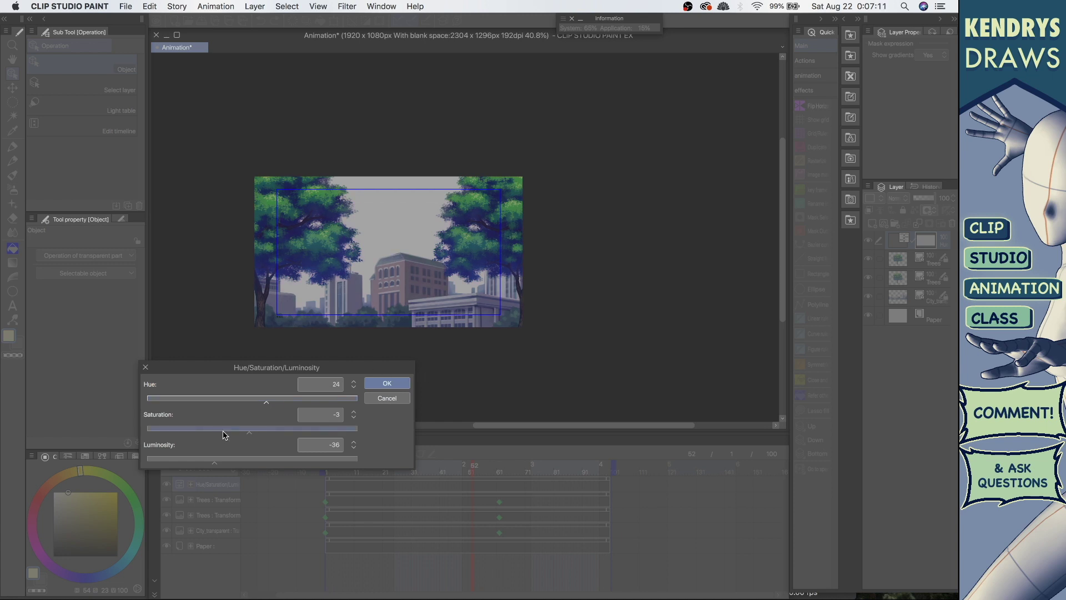
pyautogui.moveTo(264, 400); pyautogui.dragTo(270, 403)
pyautogui.click(387, 384)
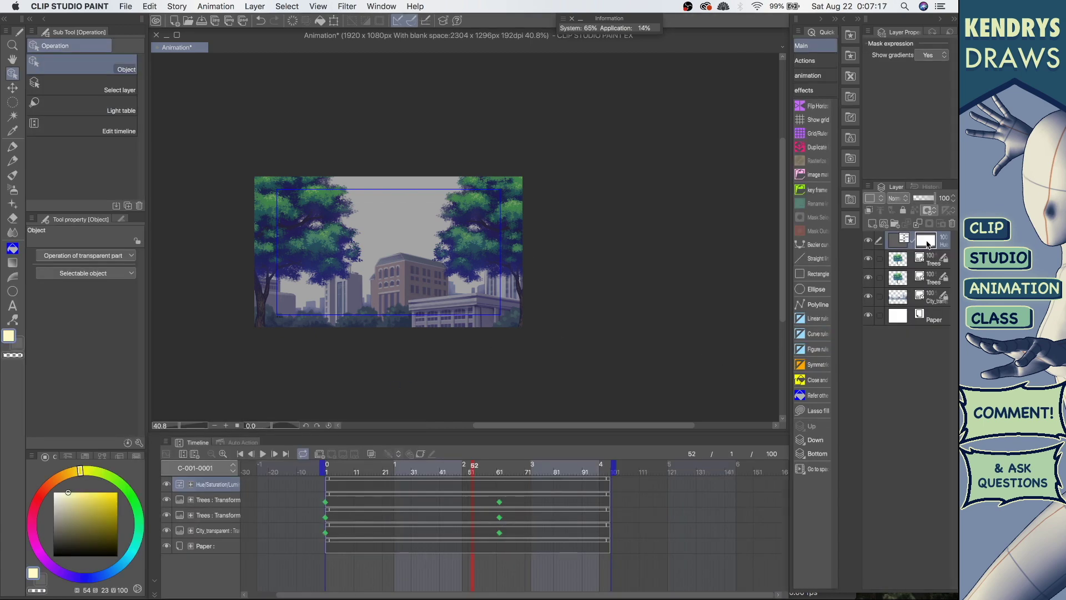
# Toggle the correction layer's visibility and sweep its opacity between 0 and 100 to compare the day and night looks.
pyautogui.click(867, 240)
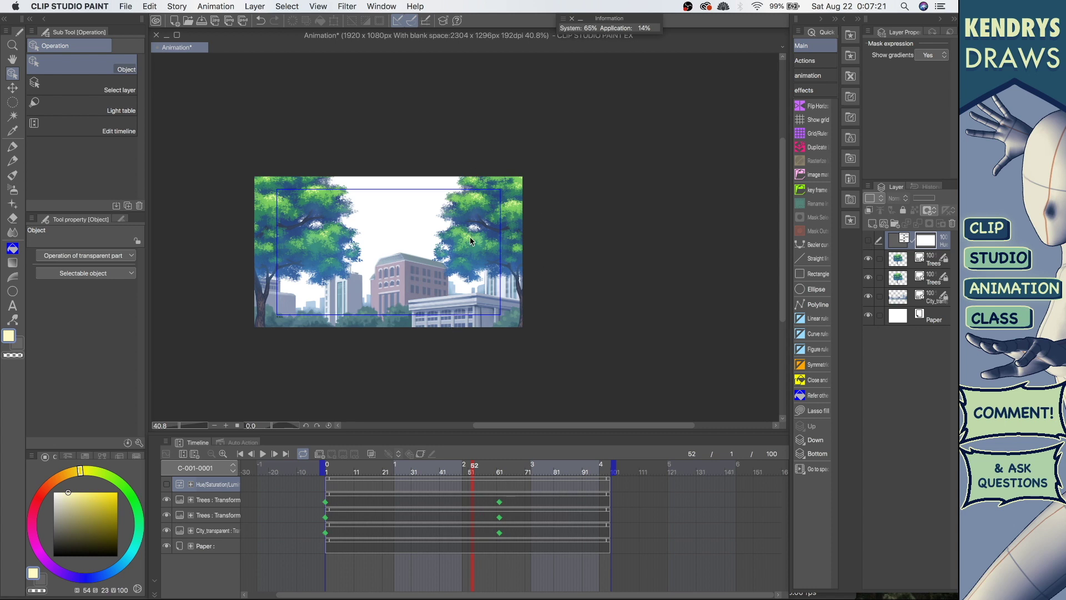
pyautogui.click(868, 241)
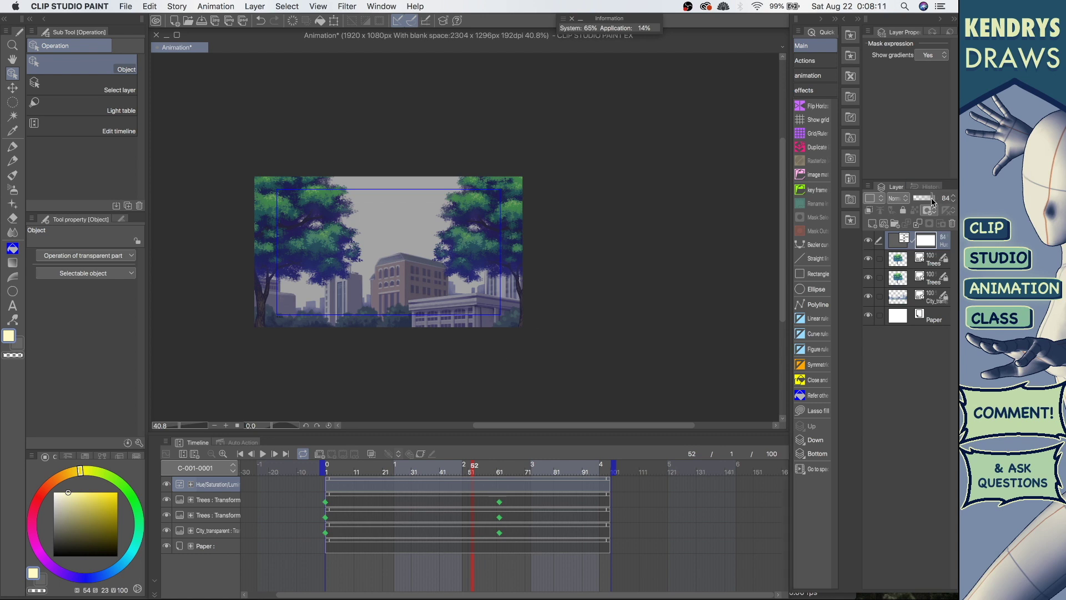
pyautogui.moveTo(934, 199); pyautogui.dragTo(900, 201)
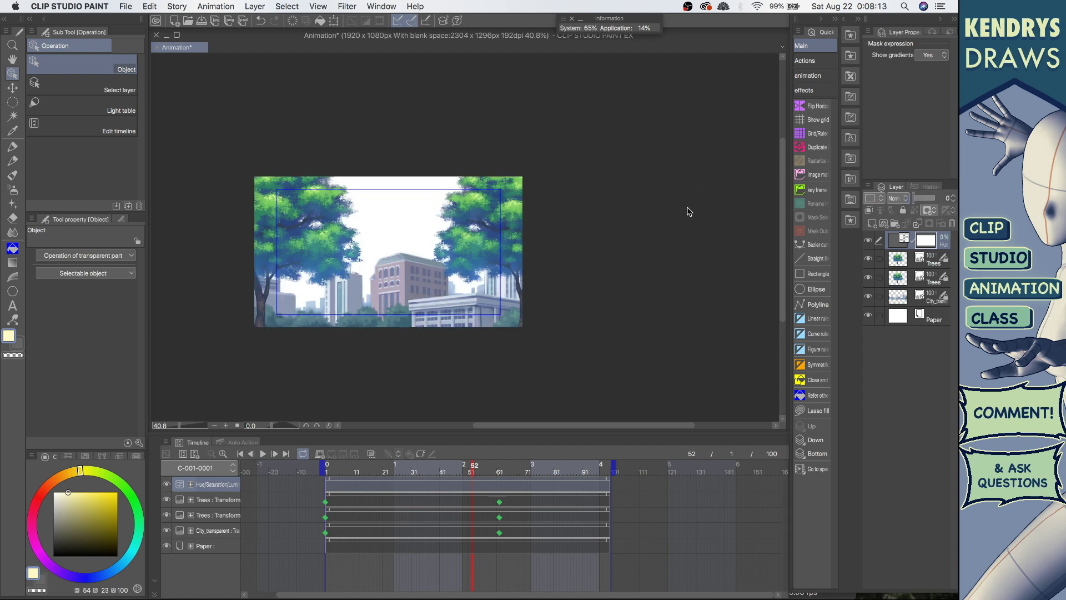
pyautogui.moveTo(917, 202); pyautogui.dragTo(954, 203)
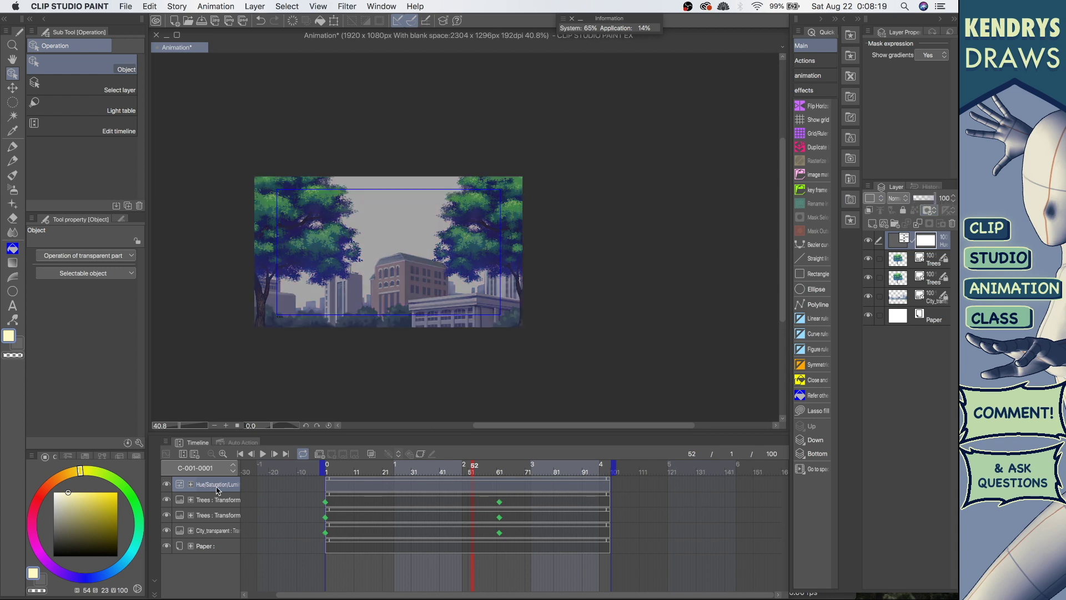
# Set the correction layer's opacity to 0, play the animation to check the daytime look, and restore the opacity to 100.
pyautogui.moveTo(927, 203); pyautogui.dragTo(904, 207)
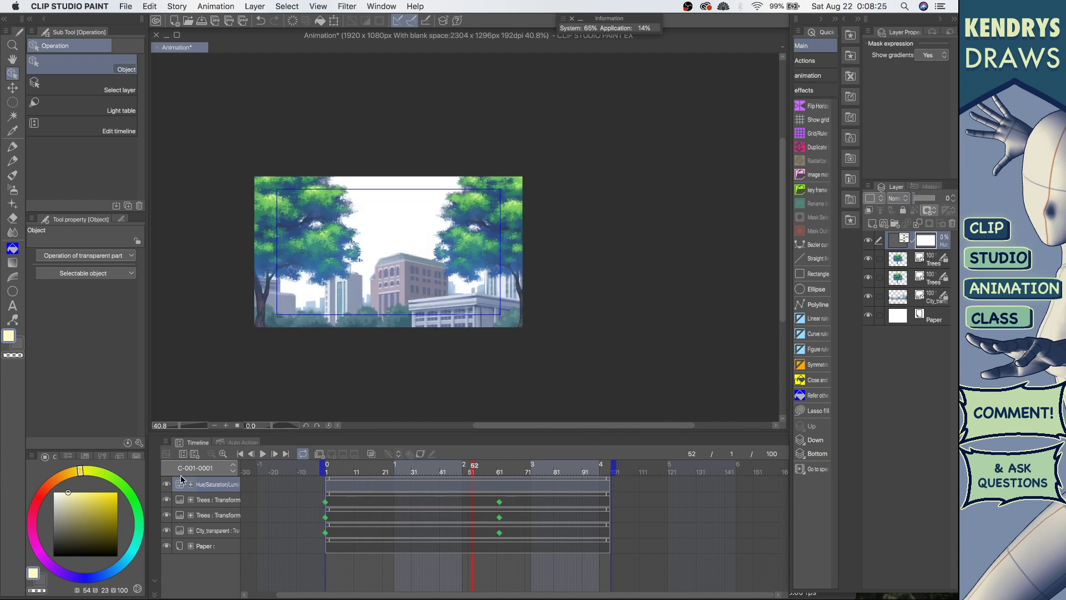
pyautogui.click(262, 453)
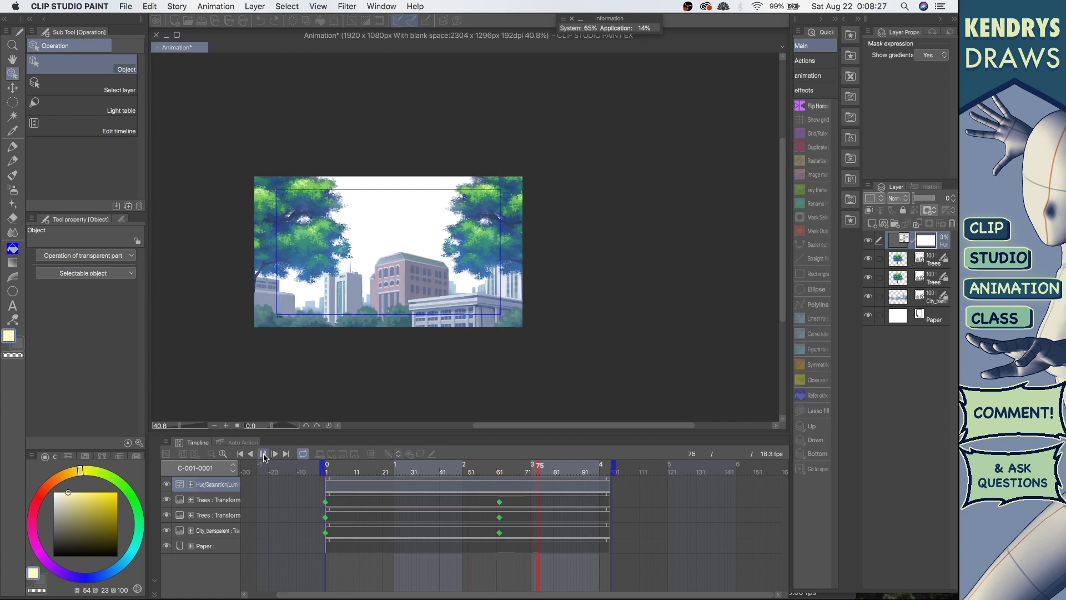
pyautogui.click(263, 454)
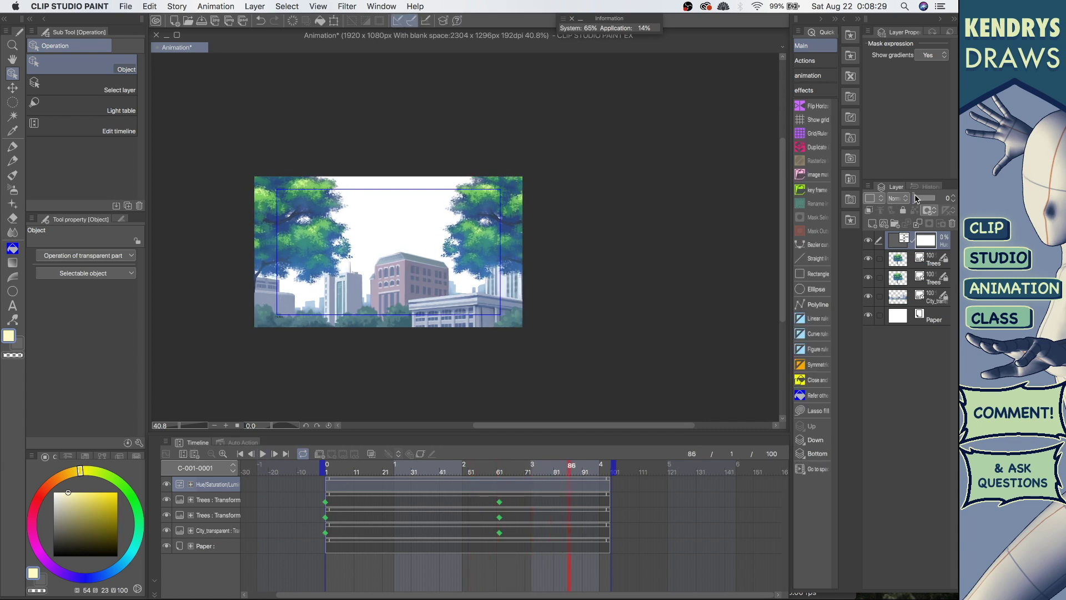
pyautogui.moveTo(916, 201); pyautogui.dragTo(936, 199)
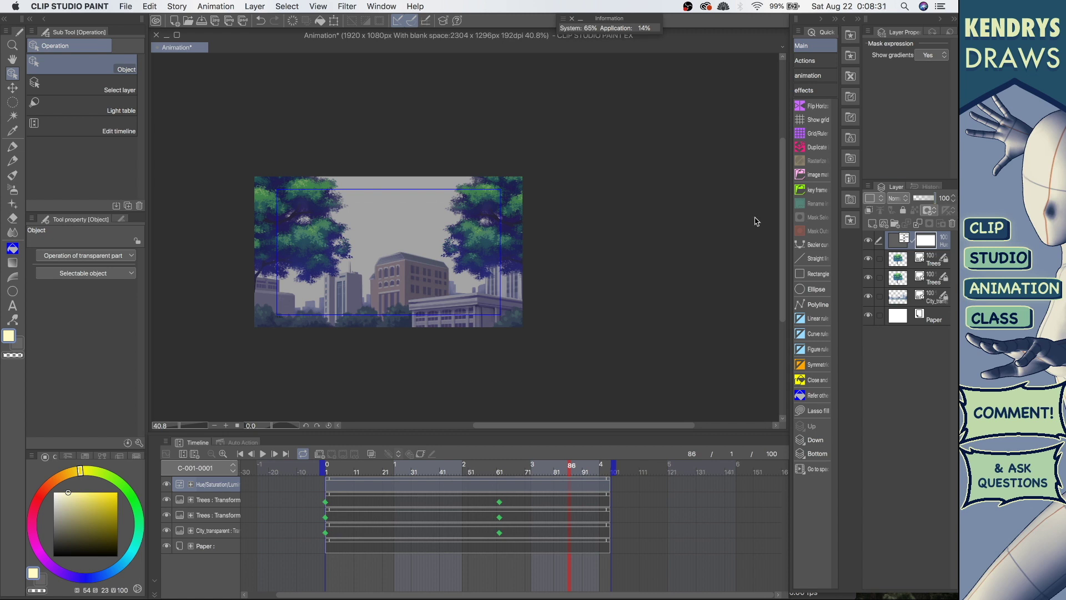
pyautogui.moveTo(933, 198)
pyautogui.mouseDown()
pyautogui.moveTo(916, 203)
pyautogui.moveTo(947, 201)
pyautogui.mouseUp()
# Hide the correction layer and paint a large pale yellow oval on a new raster layer with the Lighter pencil.
pyautogui.click(869, 242)
pyautogui.click(872, 223)
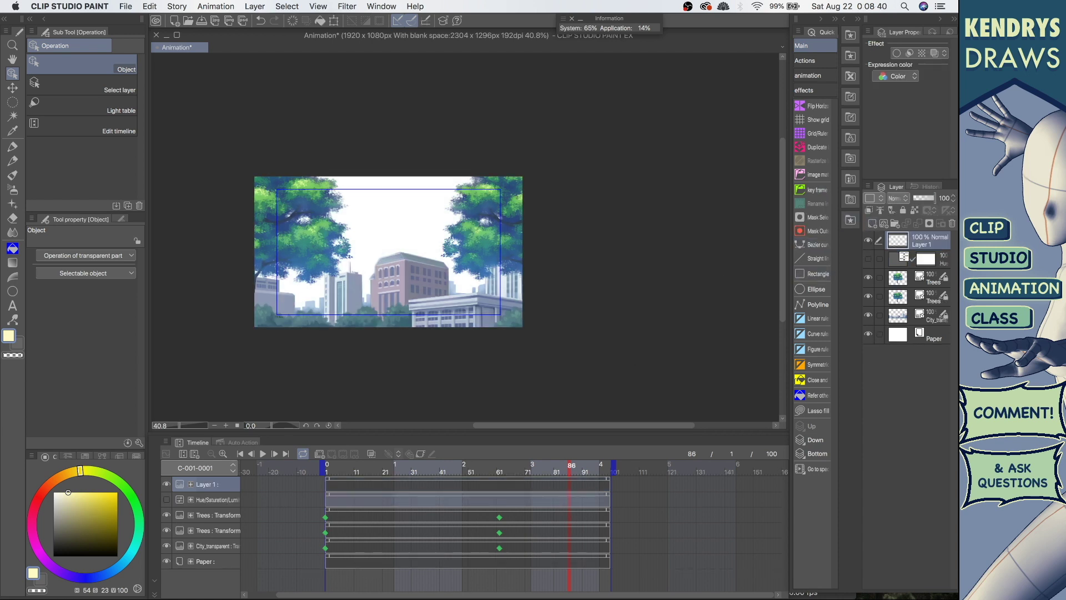
pyautogui.press('p')
pyautogui.moveTo(389, 216)
pyautogui.mouseDown()
pyautogui.moveTo(383, 254)
pyautogui.moveTo(402, 230)
pyautogui.moveTo(371, 228)
pyautogui.moveTo(378, 221)
pyautogui.moveTo(344, 249)
pyautogui.moveTo(371, 272)
pyautogui.mouseUp()
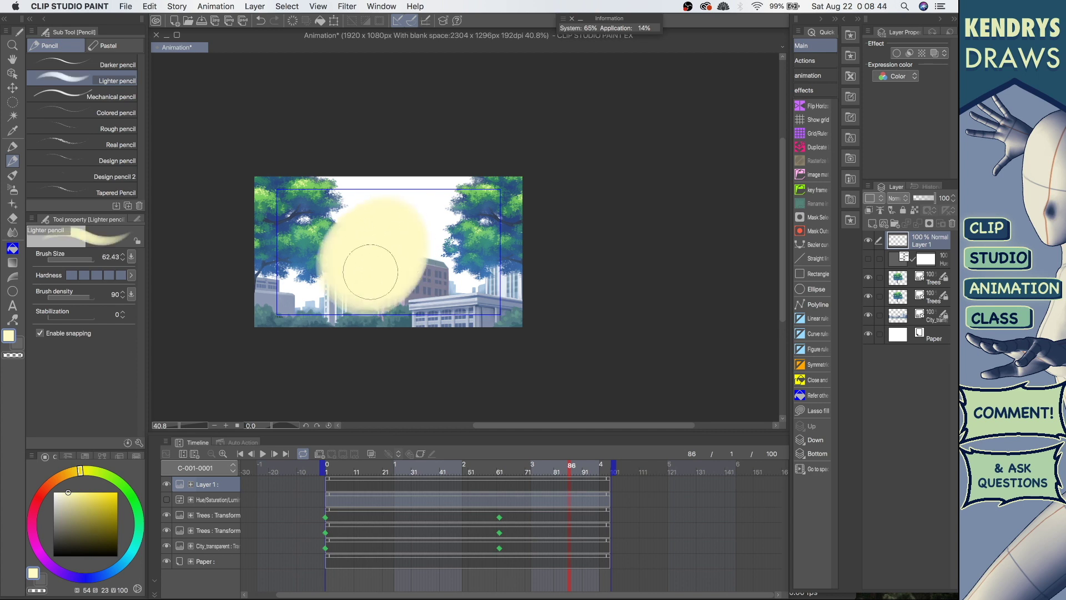
# Enable keyframes on the oval's layer and add a keyframe at frame 1 with layer opacity 0.
pyautogui.click(340, 480)
pyautogui.press('Home')
pyautogui.click(420, 455)
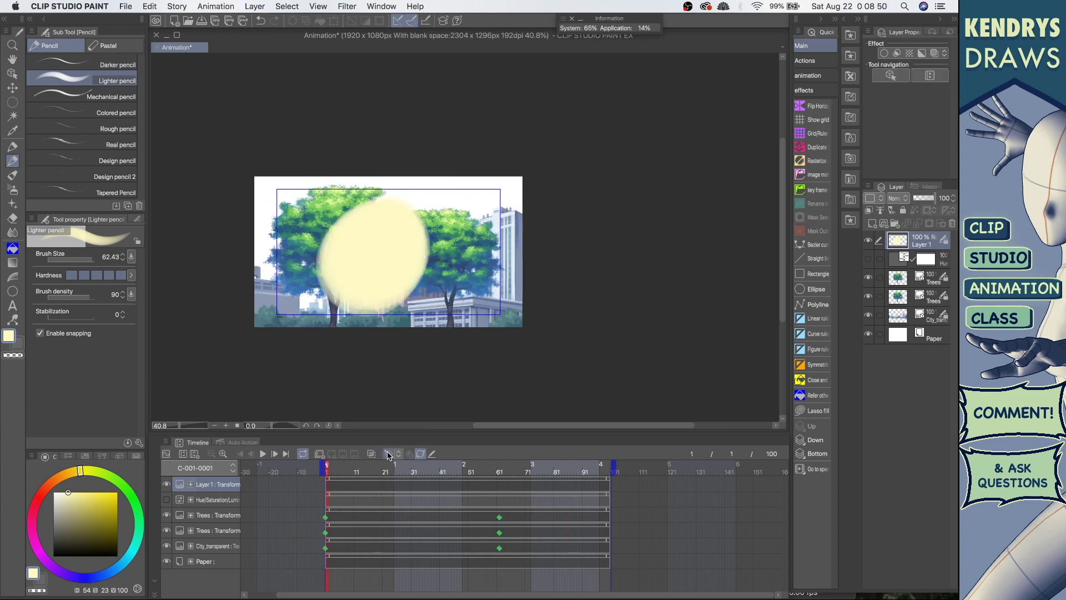
pyautogui.press('o')
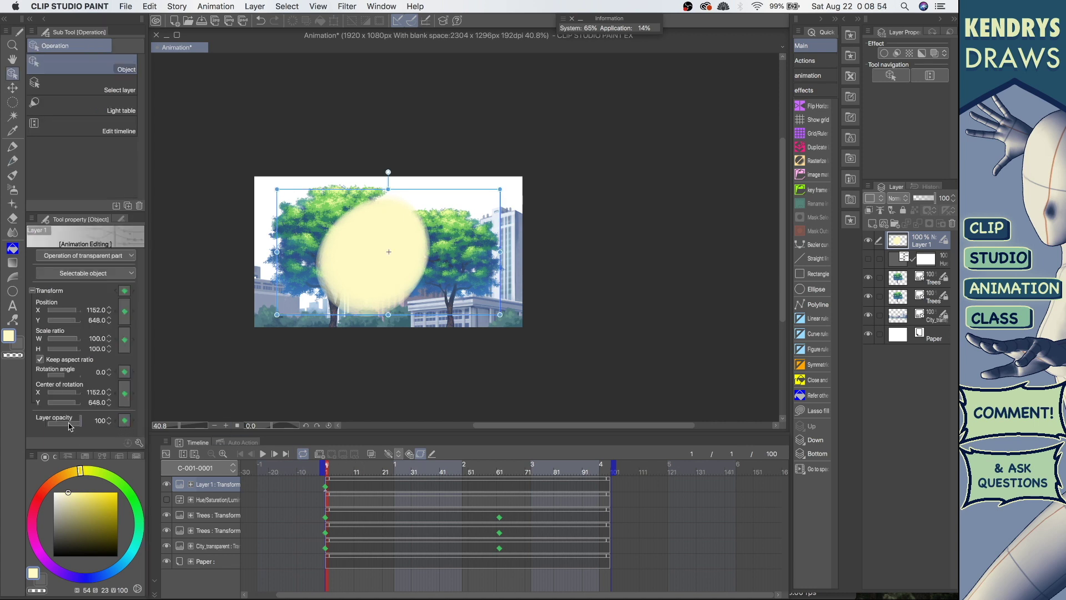
pyautogui.moveTo(62, 425); pyautogui.dragTo(24, 428)
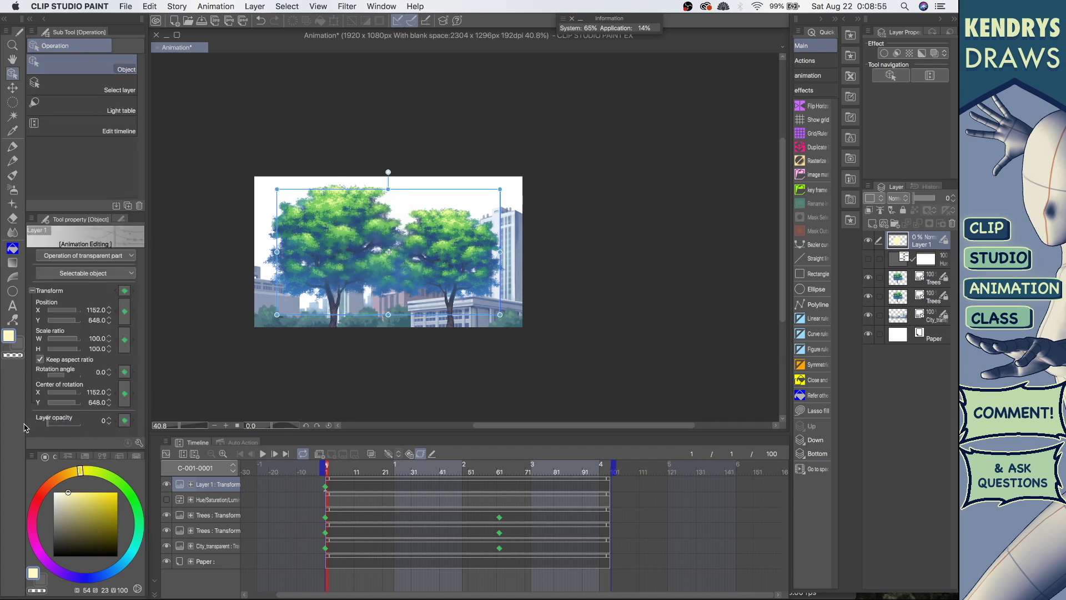
# Add a keyframe to the oval's layer at frame 38 with layer opacity 100.
pyautogui.click(433, 468)
pyautogui.click(390, 456)
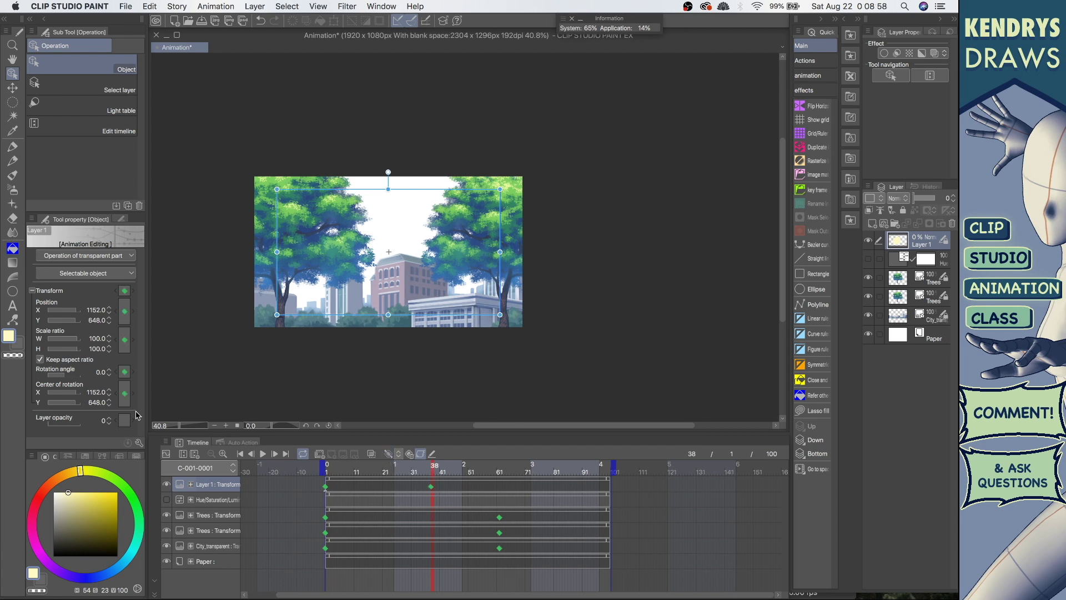
pyautogui.moveTo(75, 425); pyautogui.dragTo(81, 425)
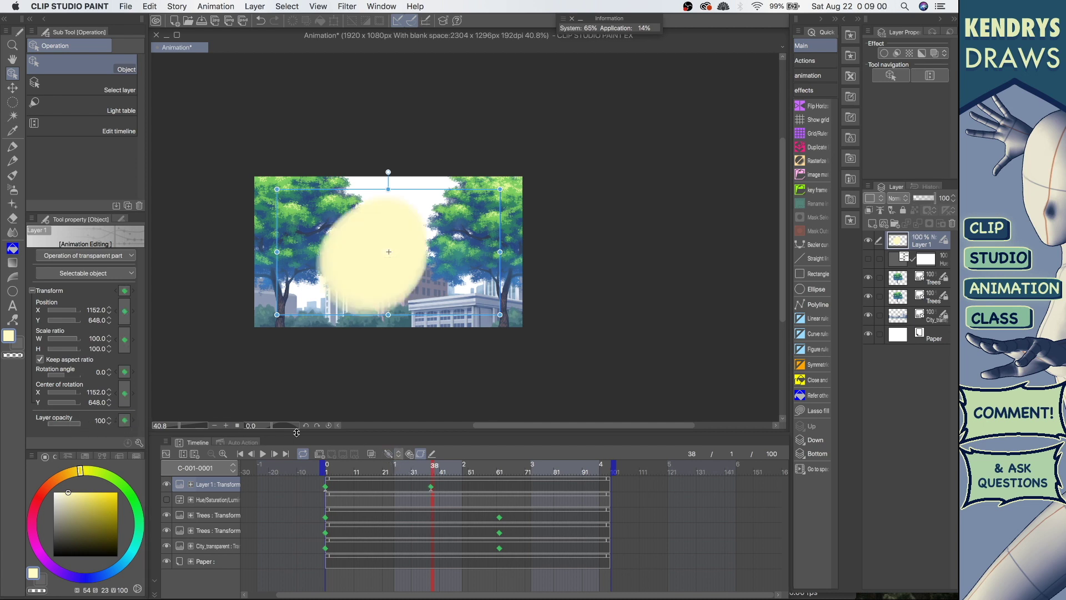
# Play the animation from the first frame to check the oval fading in, then stop playback.
pyautogui.click(245, 457)
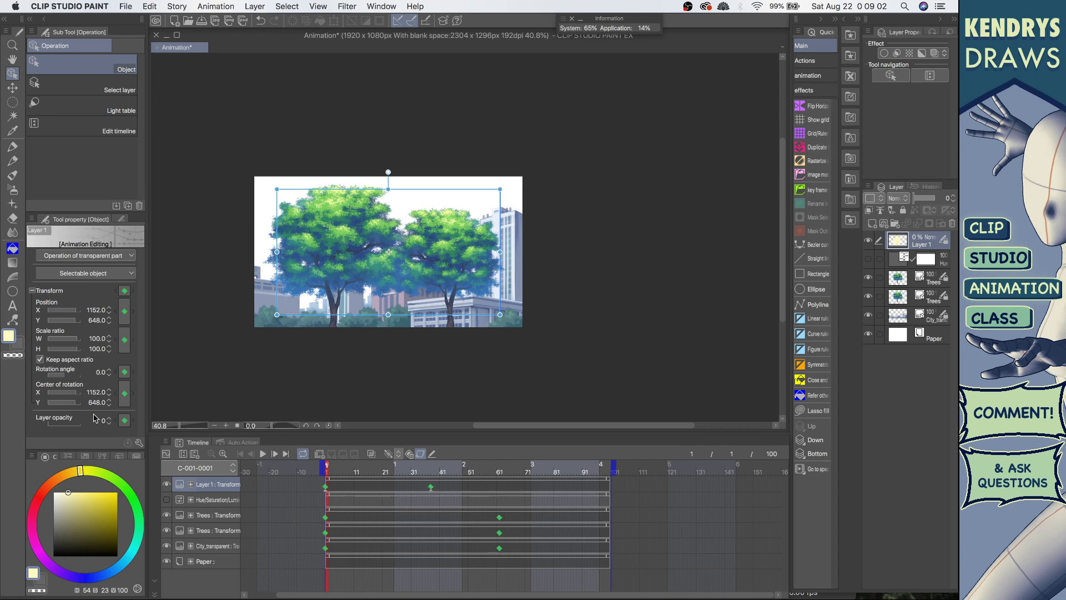
pyautogui.click(263, 454)
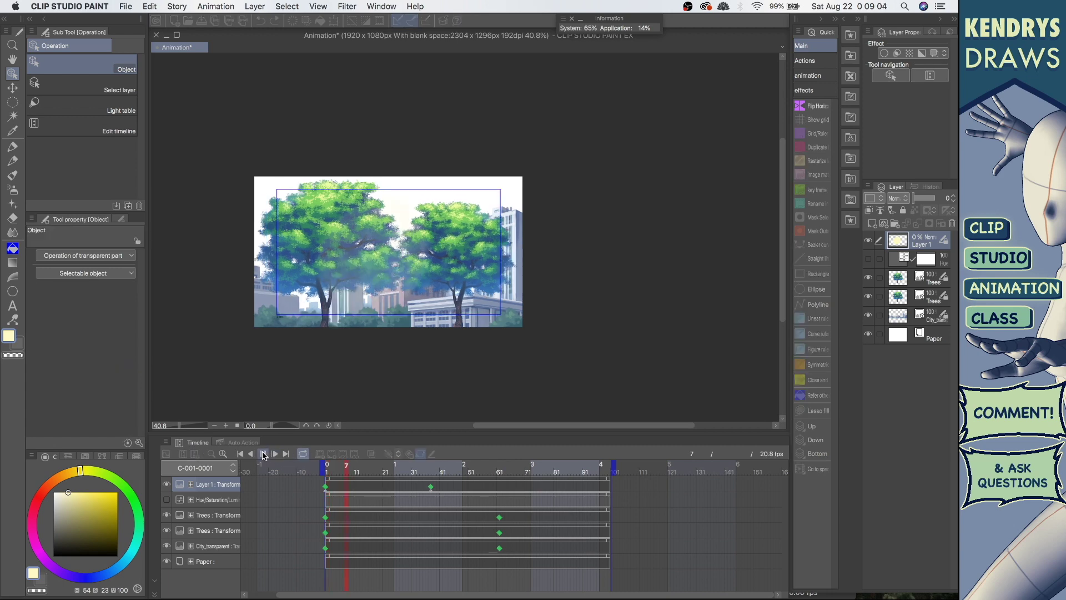
pyautogui.click(263, 454)
# Compare the oval's keyframes at frames 1 and 38, then delete its test layer and show the correction layer again.
pyautogui.click(325, 487)
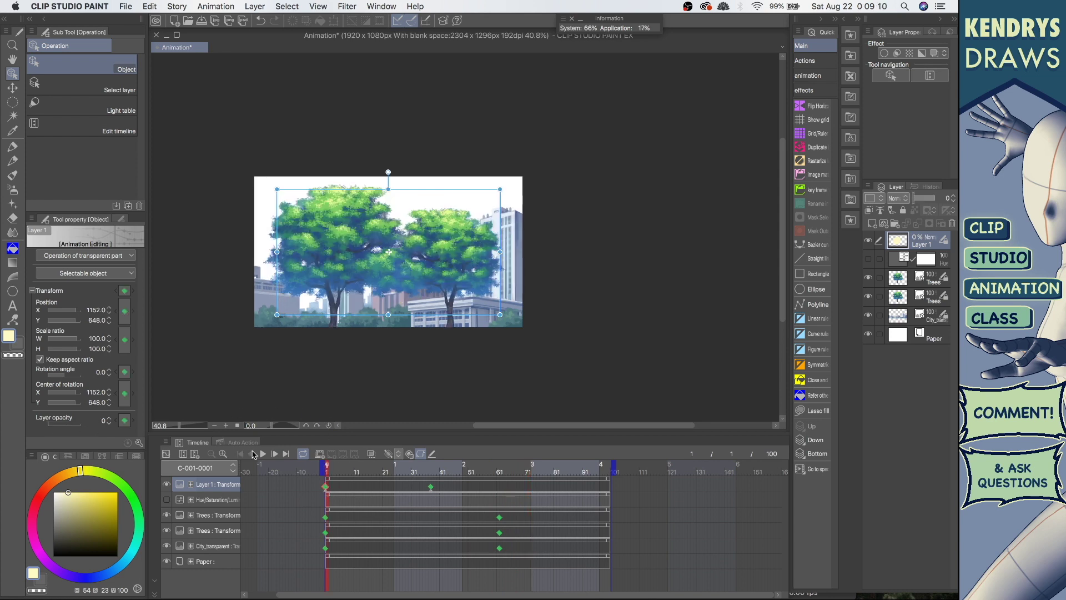
pyautogui.click(431, 488)
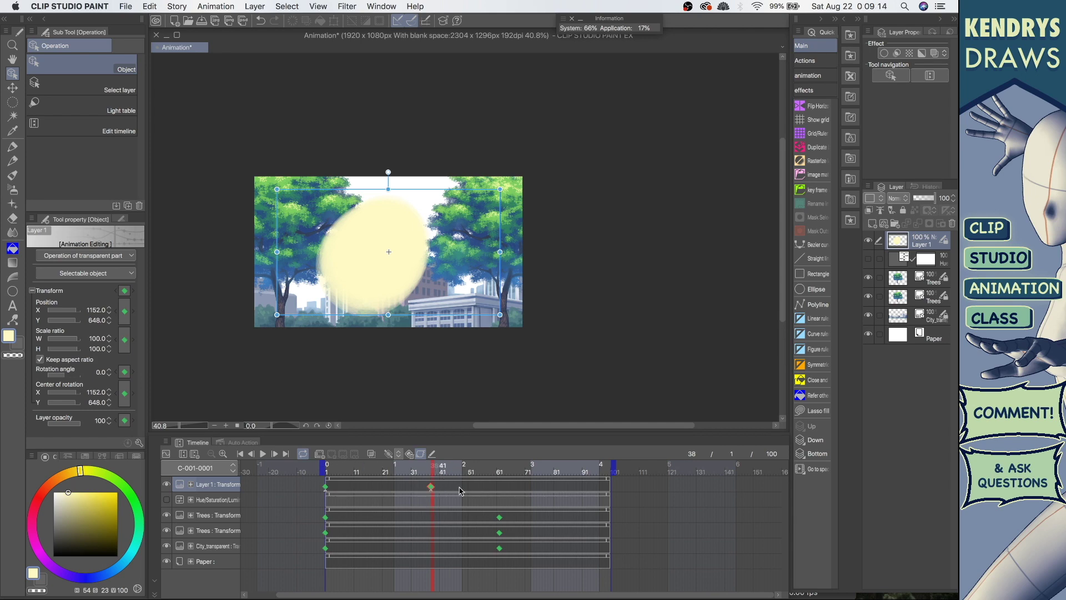
pyautogui.click(326, 488)
pyautogui.press('Delete')
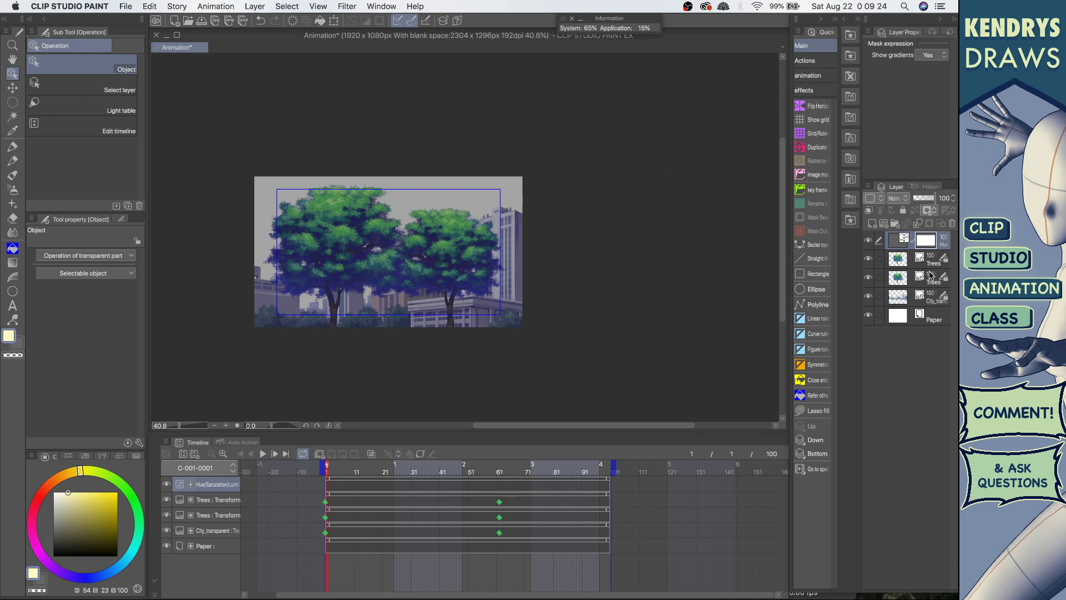
# Enable keyframes on the Hue/Saturation/Luminosity correction layer and check its Transform mask settings in the sub tool details.
pyautogui.click(420, 454)
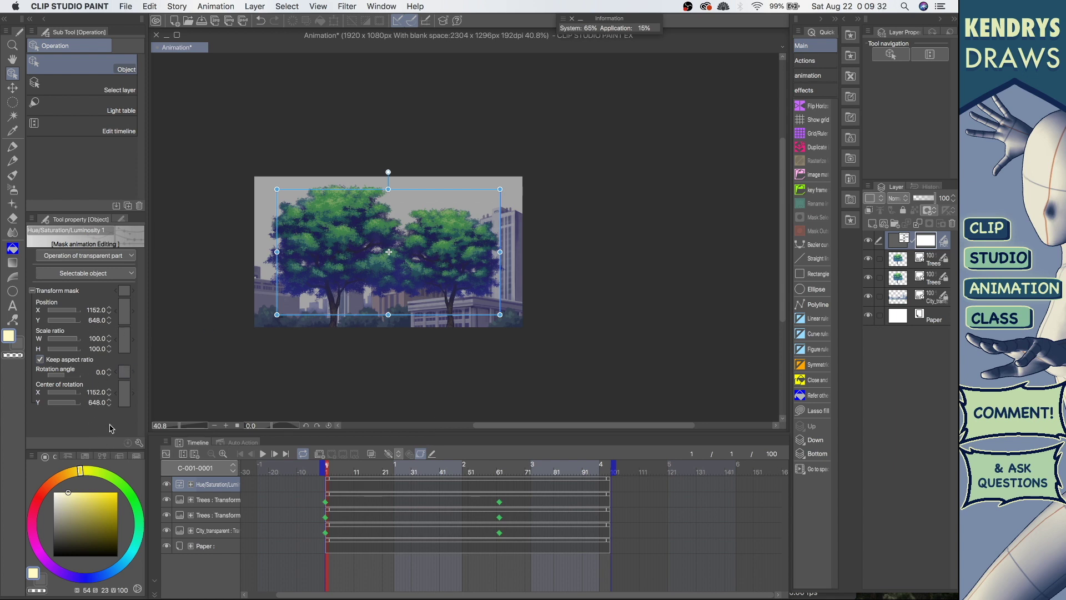
pyautogui.click(138, 442)
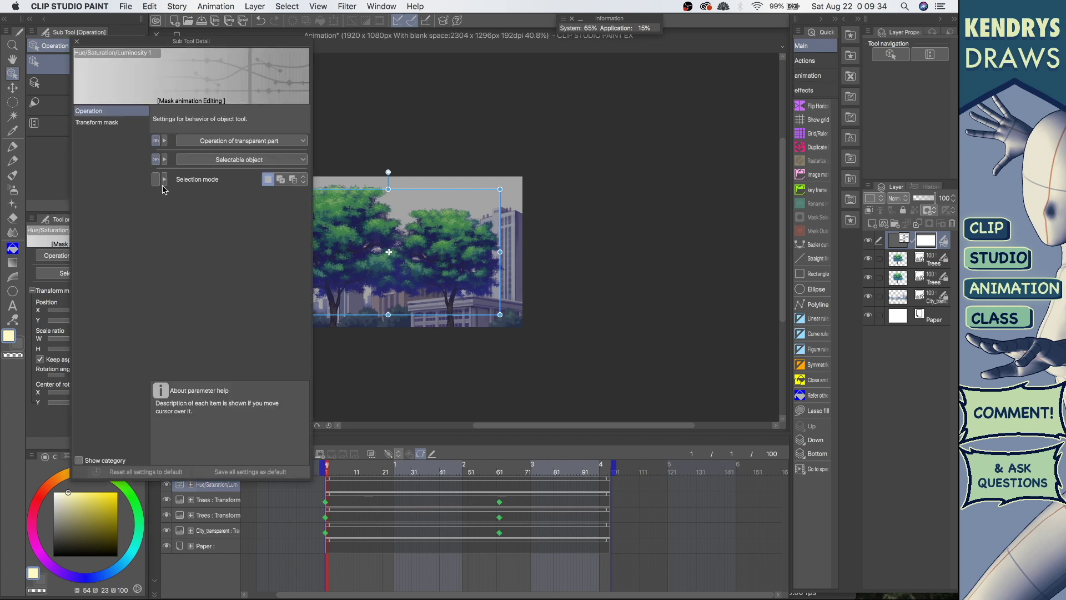
pyautogui.click(113, 122)
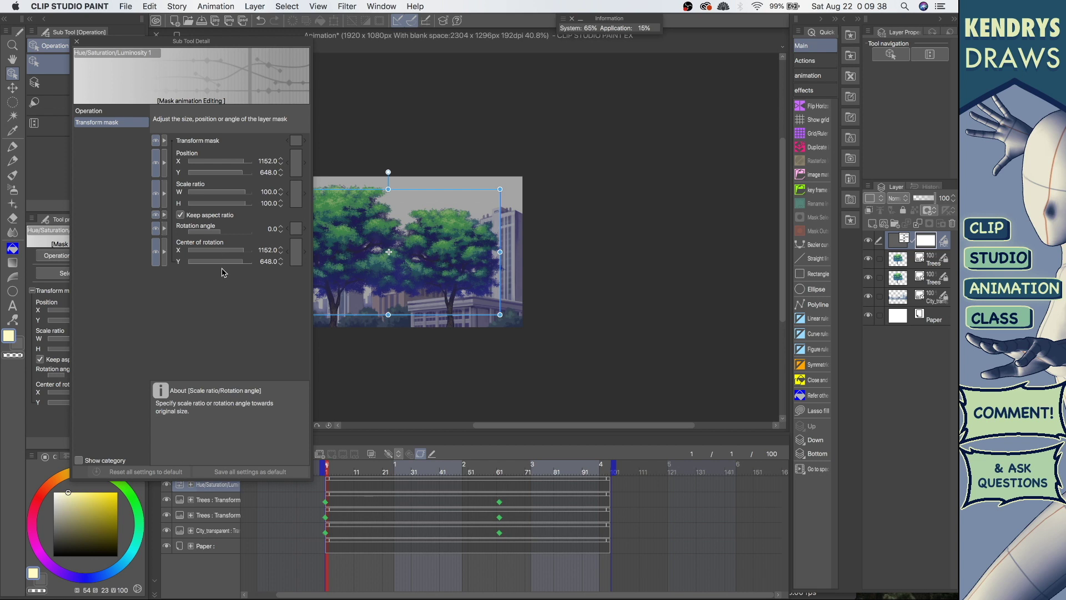
pyautogui.click(76, 42)
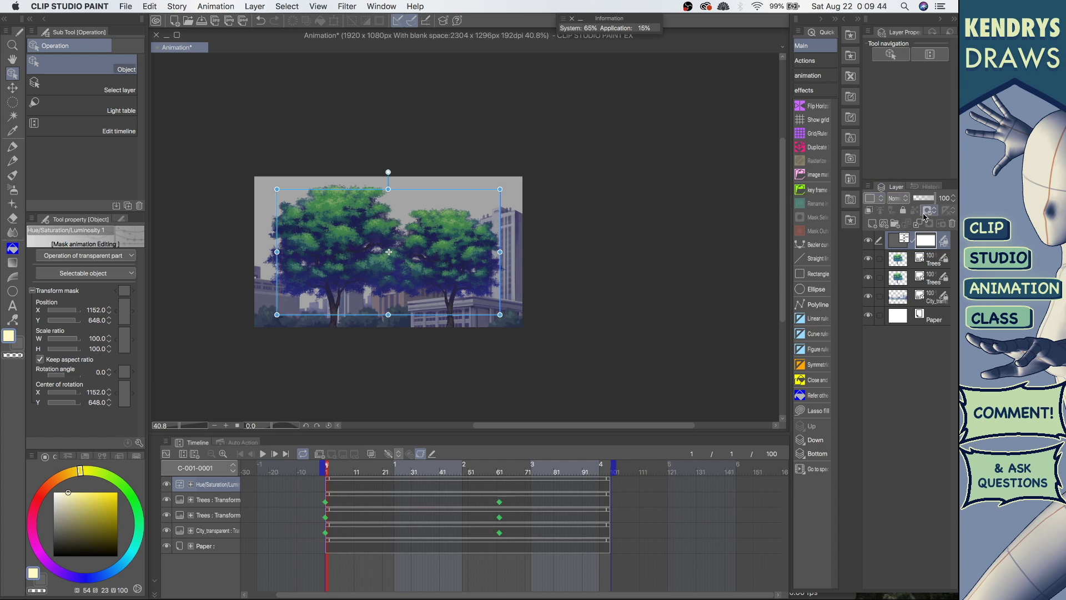
# Put the Hue/Saturation/Luminosity layer inside a new layer folder and set the folder's blending mode to Through.
pyautogui.click(894, 223)
pyautogui.doubleClick(925, 243)
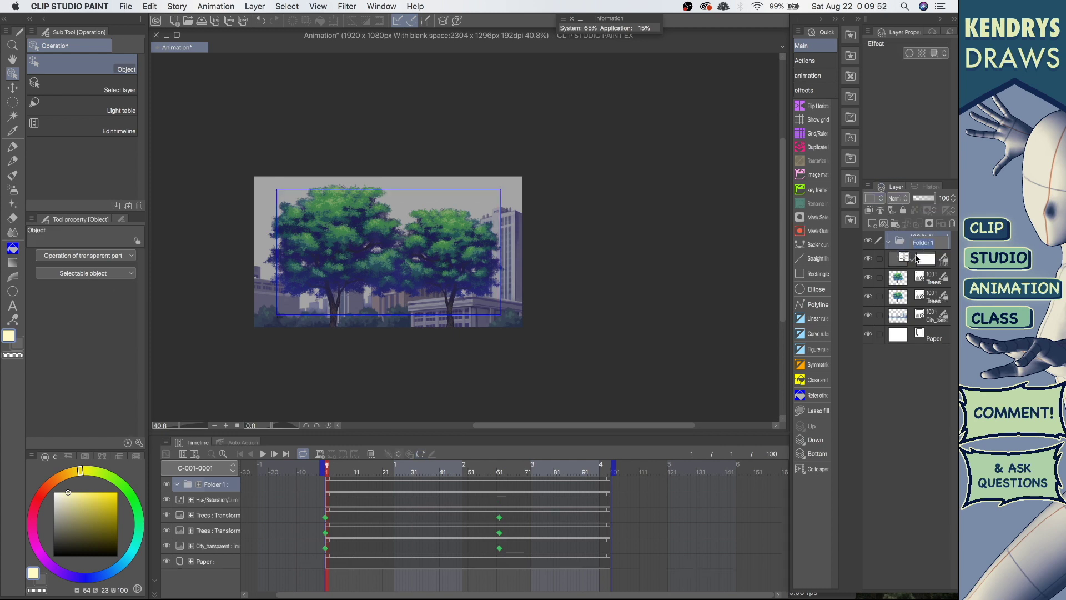
pyautogui.press('Return')
pyautogui.moveTo(900, 266); pyautogui.dragTo(942, 239)
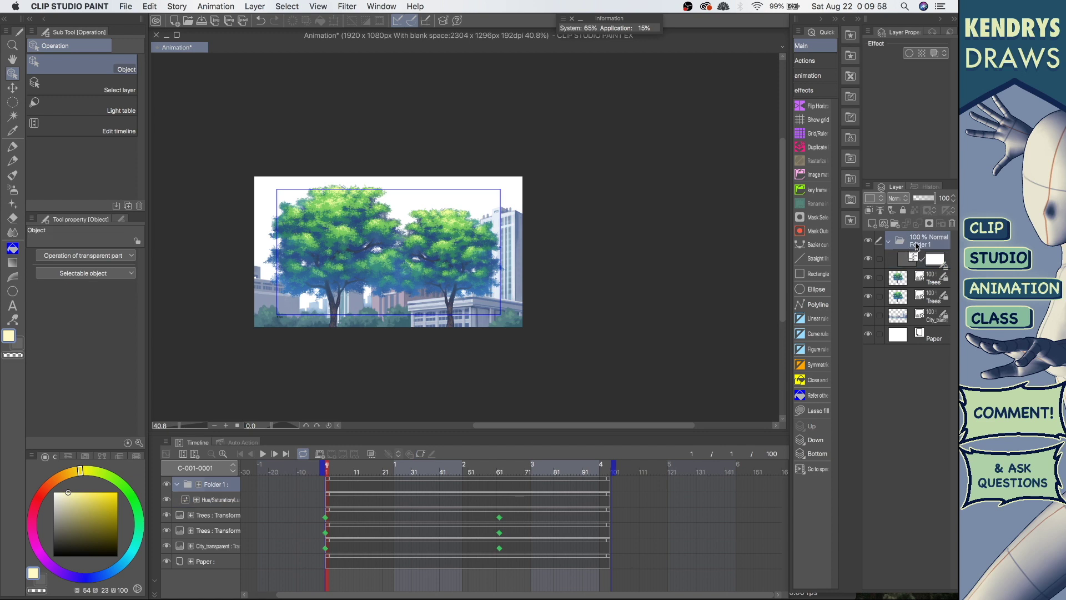
pyautogui.click(905, 200)
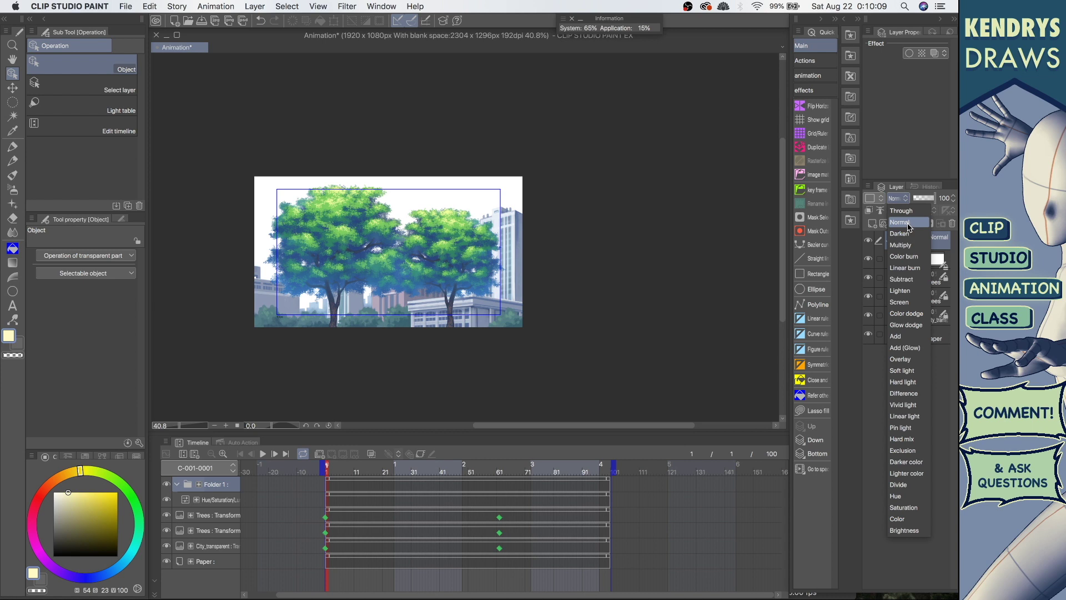
pyautogui.click(907, 211)
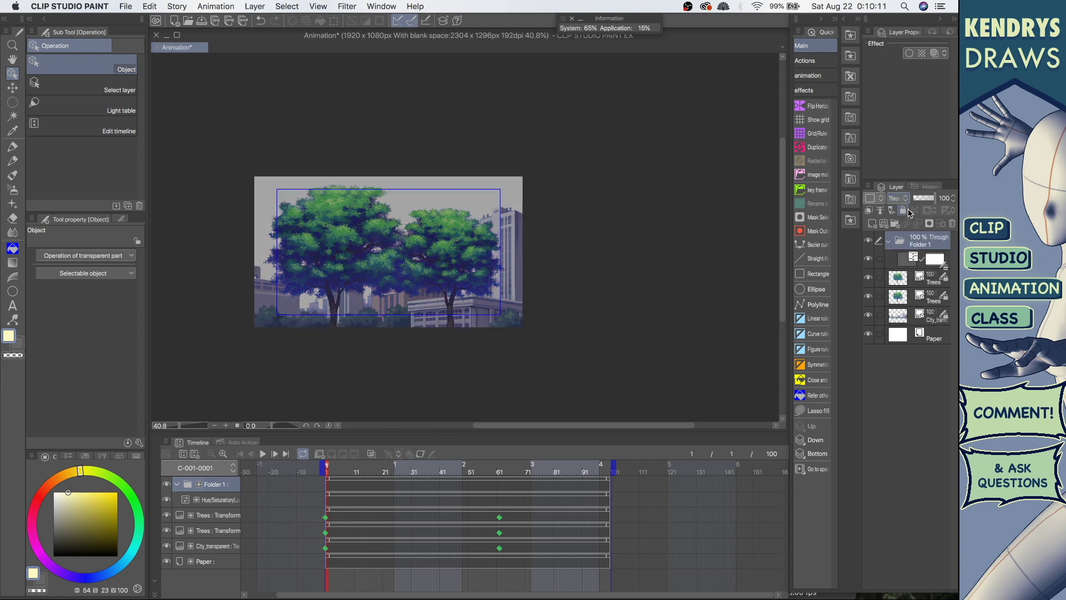
# Switch the folder's blending mode to Normal to compare the effect, and return it to Through.
pyautogui.click(913, 262)
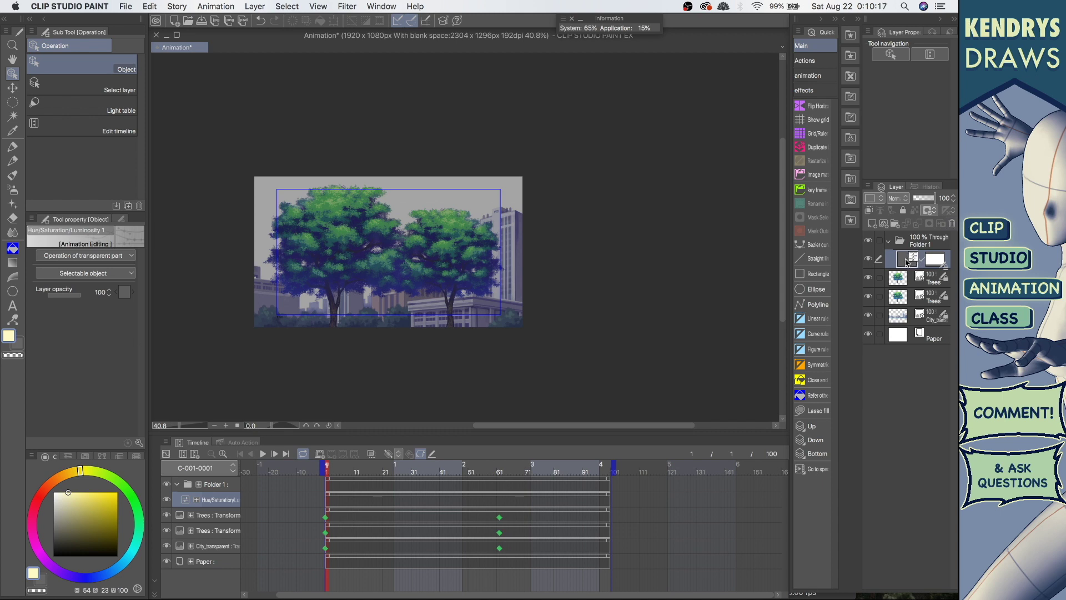
pyautogui.click(917, 244)
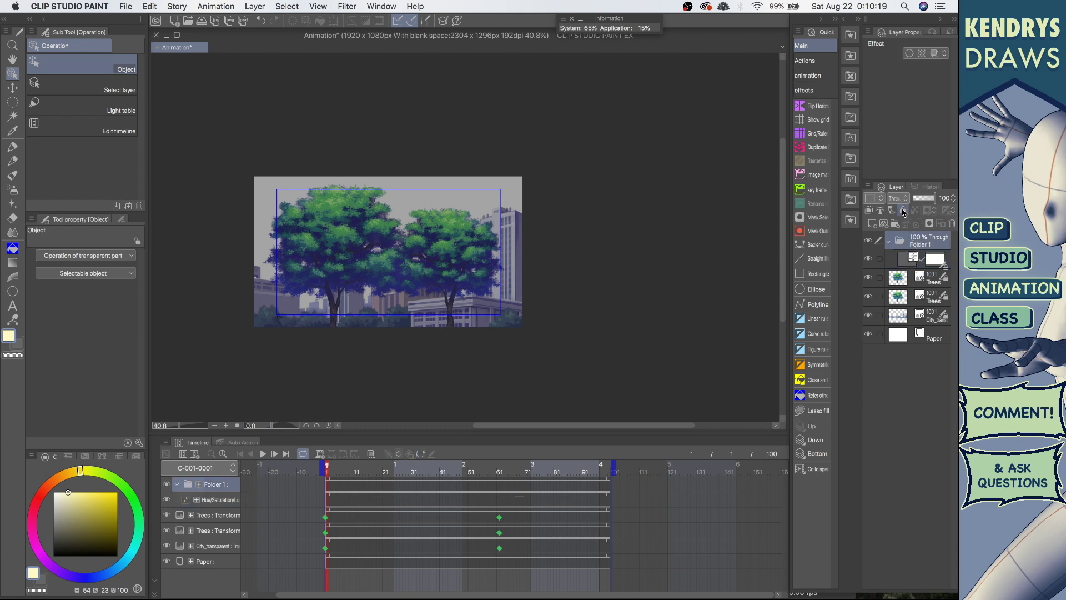
pyautogui.click(897, 199)
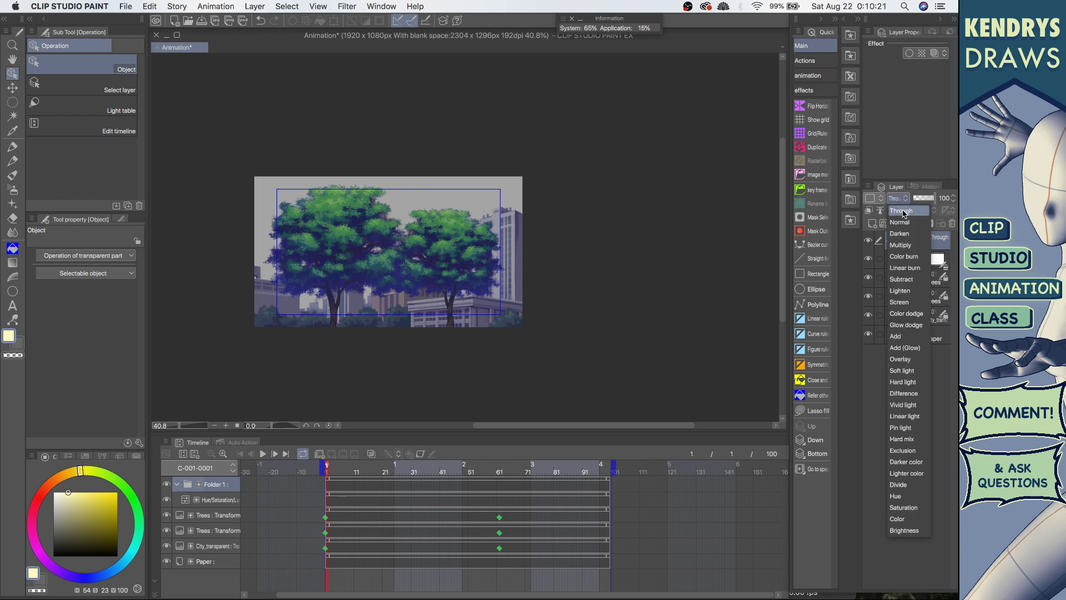
pyautogui.click(908, 234)
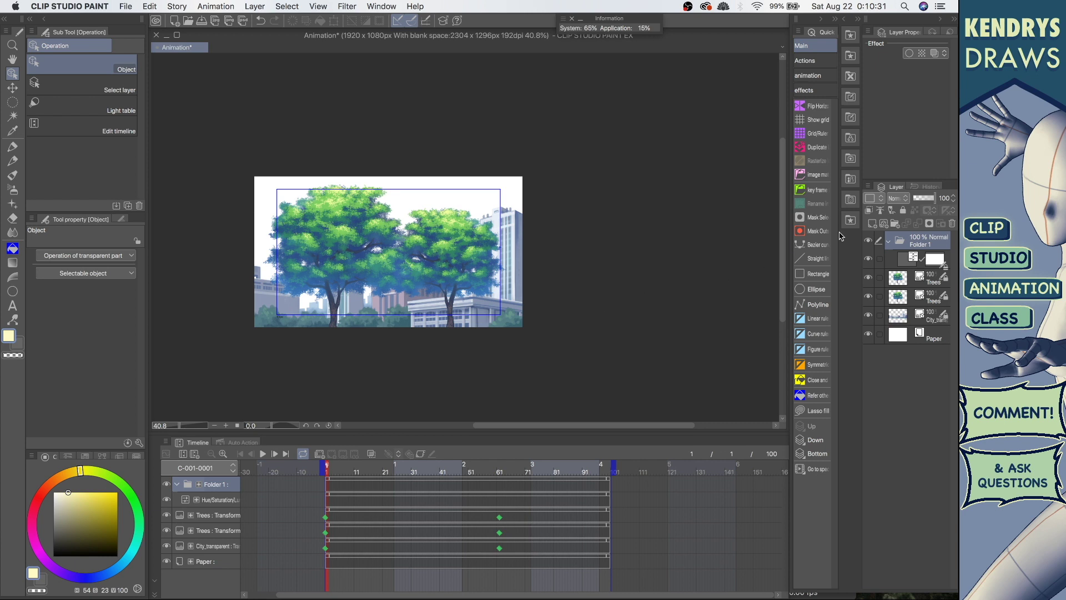
pyautogui.click(907, 198)
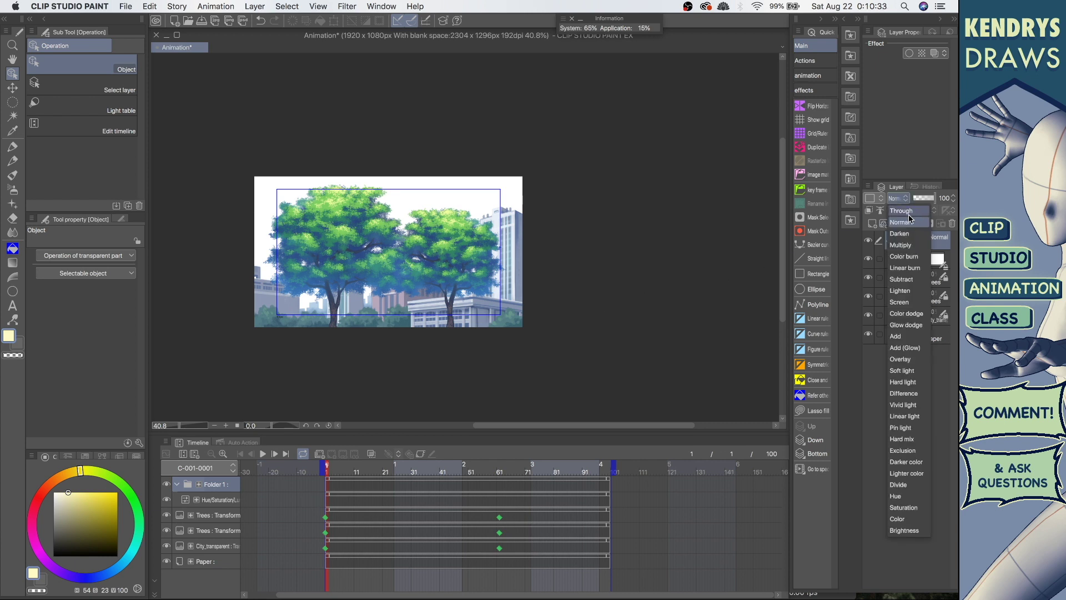
pyautogui.click(916, 211)
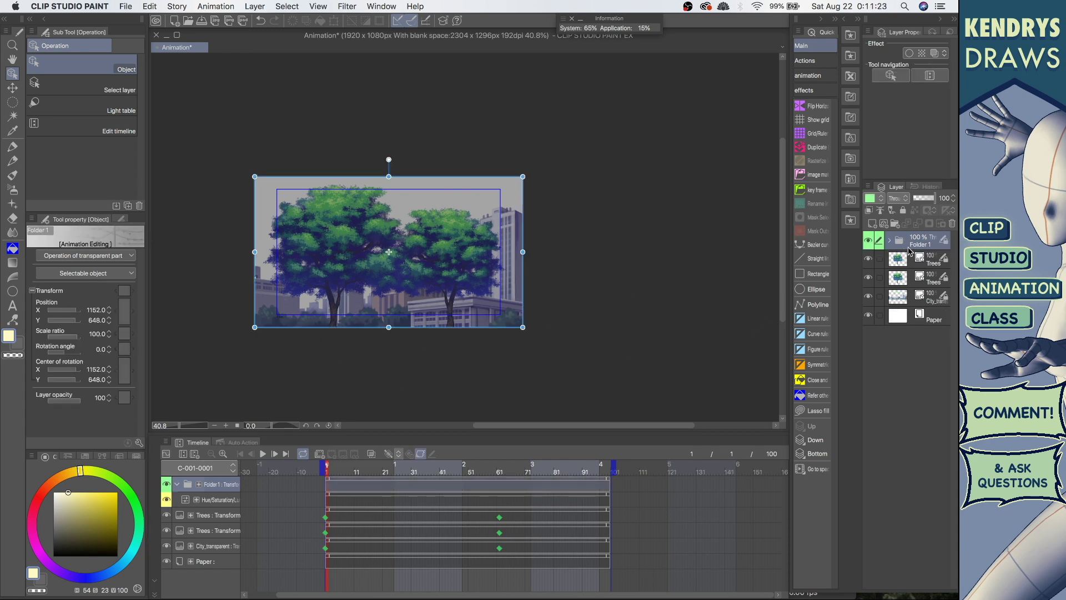
# Expand the folder to review its correction layer, and check that the folder's blending mode is Through.
pyautogui.click(890, 244)
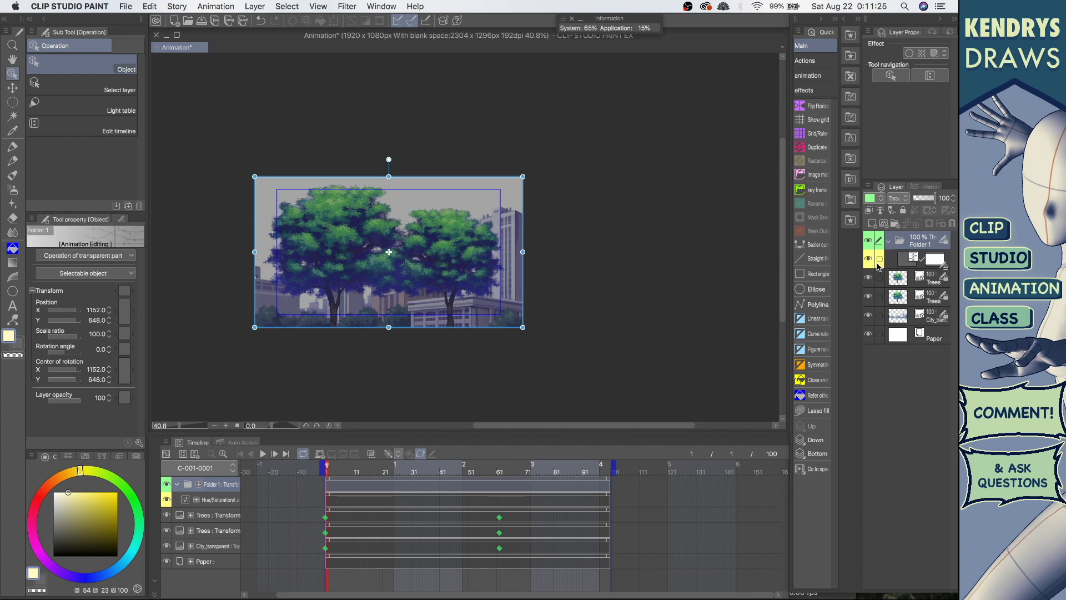
pyautogui.click(870, 260)
pyautogui.hotkey('ctrl', 'z')
pyautogui.click(890, 243)
pyautogui.click(903, 246)
pyautogui.click(898, 198)
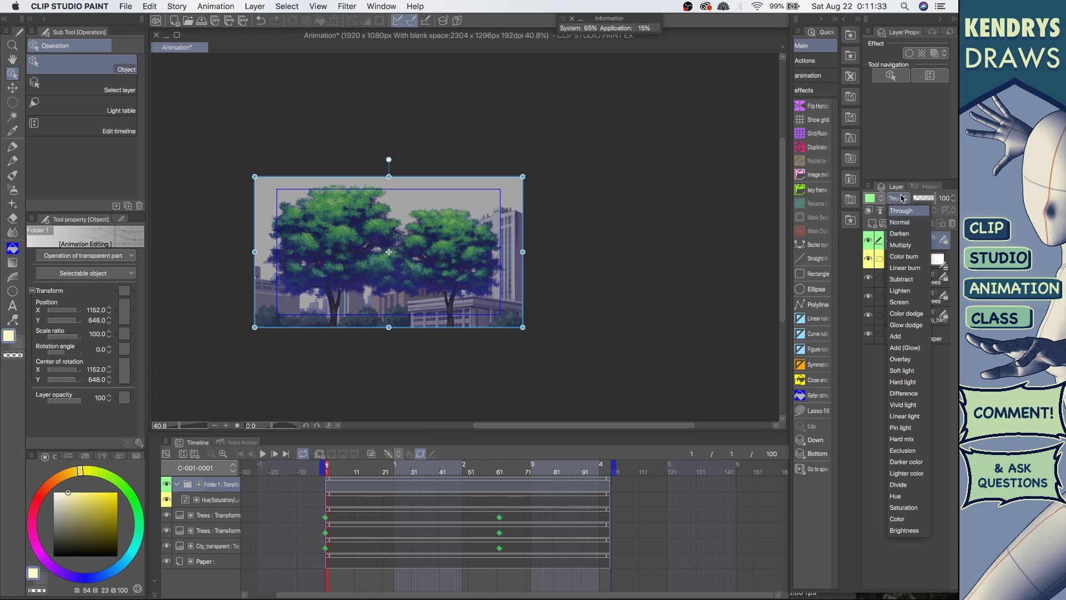
pyautogui.click(905, 211)
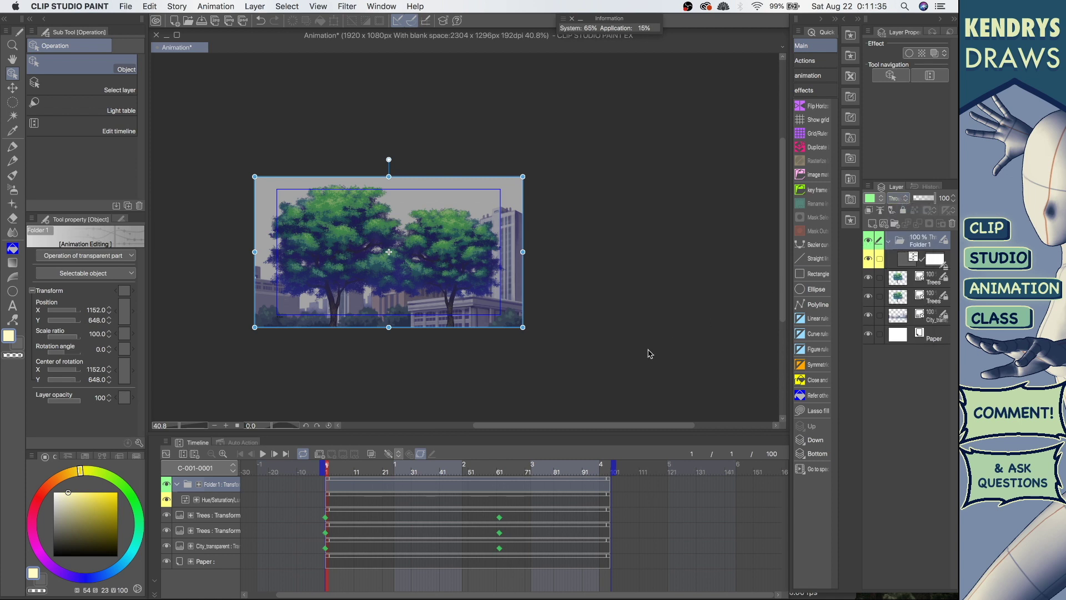
# Go to frame 2, collapse the folder's track in the timeline and select the folder in the layer list.
pyautogui.click(329, 492)
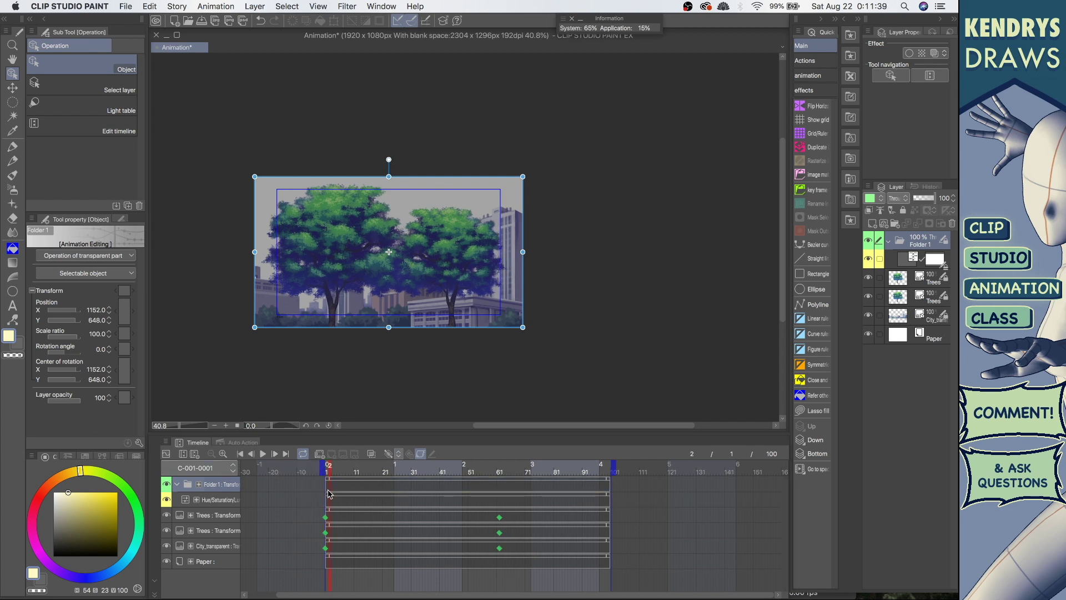
pyautogui.click(177, 485)
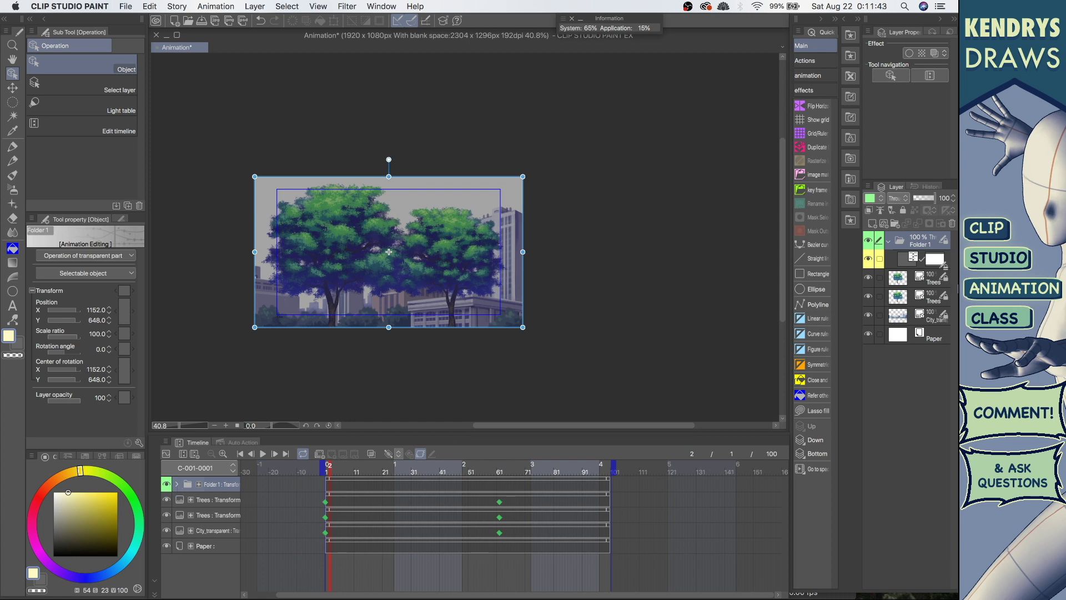
pyautogui.click(935, 260)
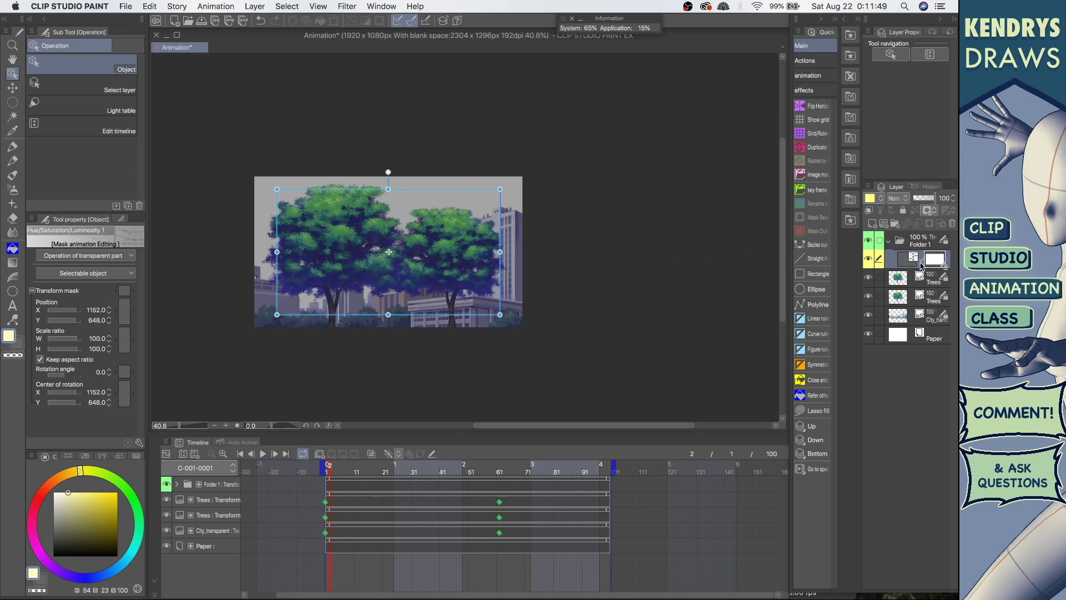
pyautogui.click(917, 242)
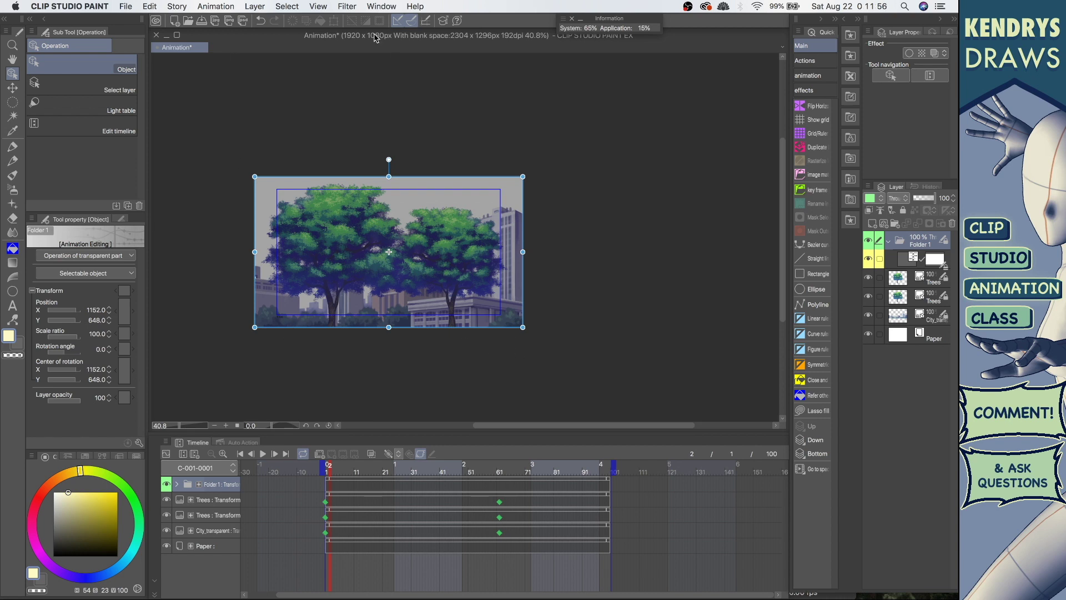
# Add a Color balance correction layer inside the folder, tinting the scene purple.
pyautogui.click(255, 6)
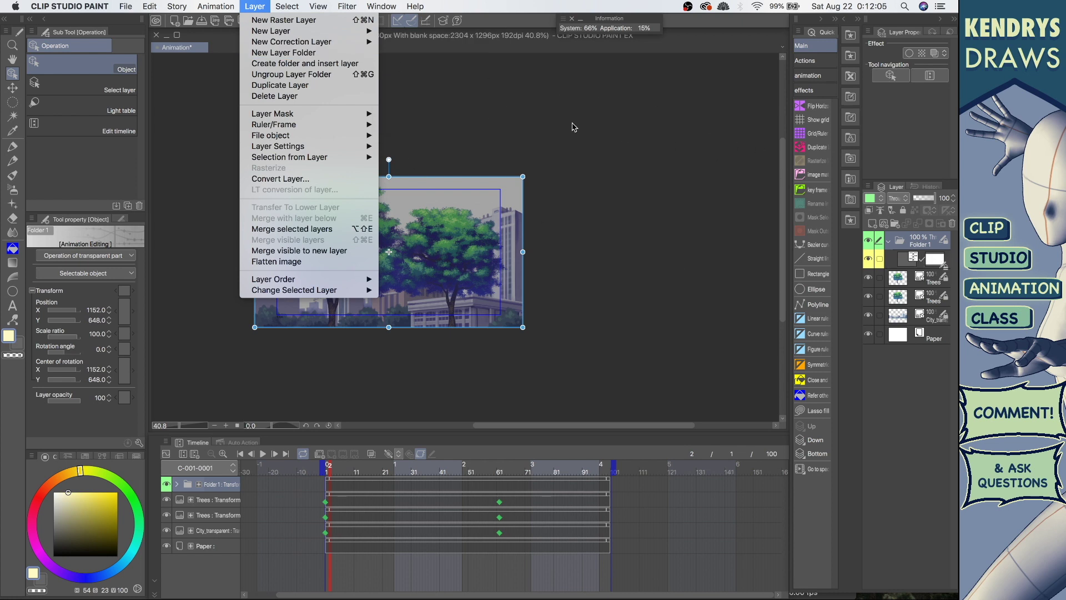
pyautogui.moveTo(277, 43)
pyautogui.moveTo(345, 43)
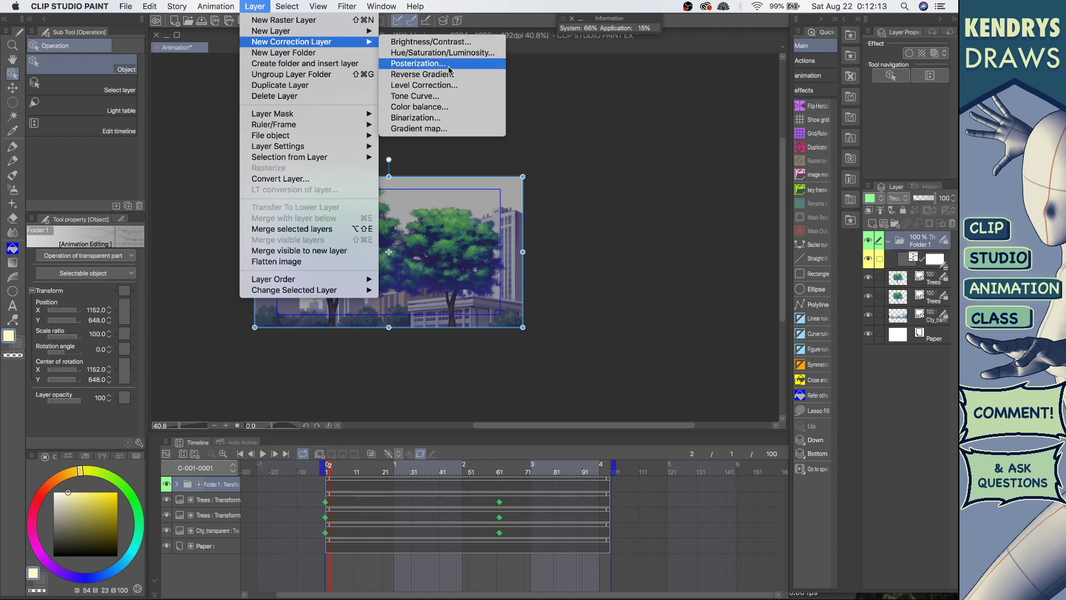
pyautogui.click(419, 106)
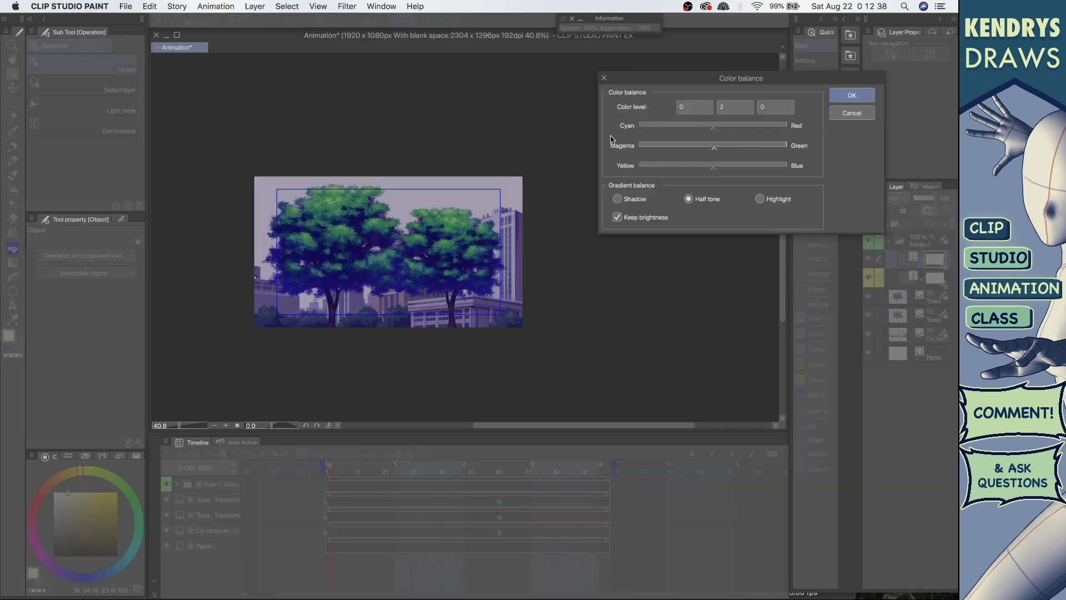
pyautogui.click(846, 96)
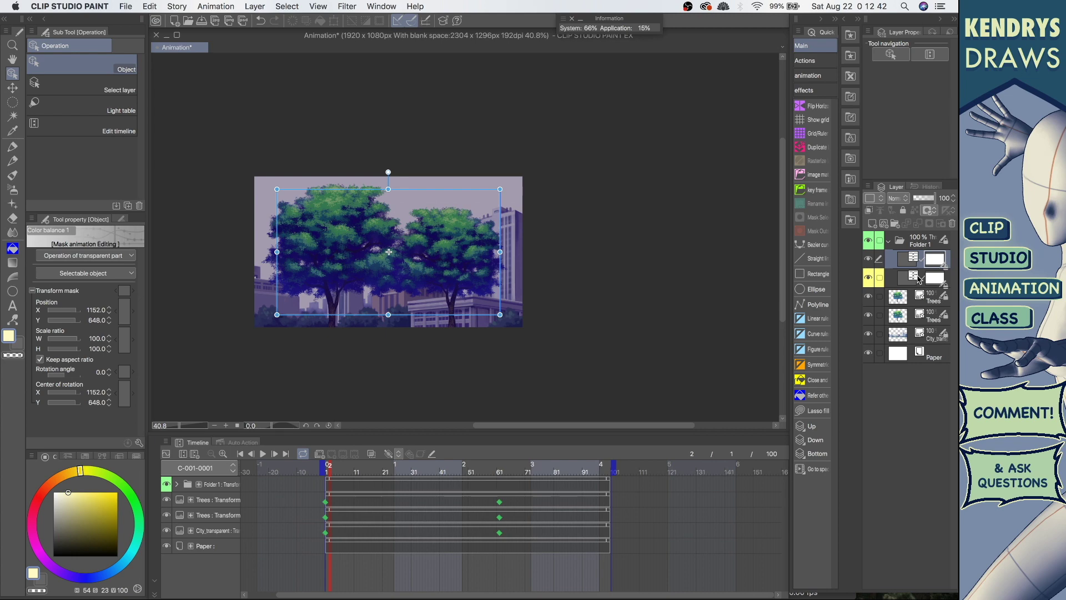
# Add a Gradient map correction layer with the Night sky gradient and lower its opacity to about 32.
pyautogui.click(279, 4)
pyautogui.moveTo(259, 5)
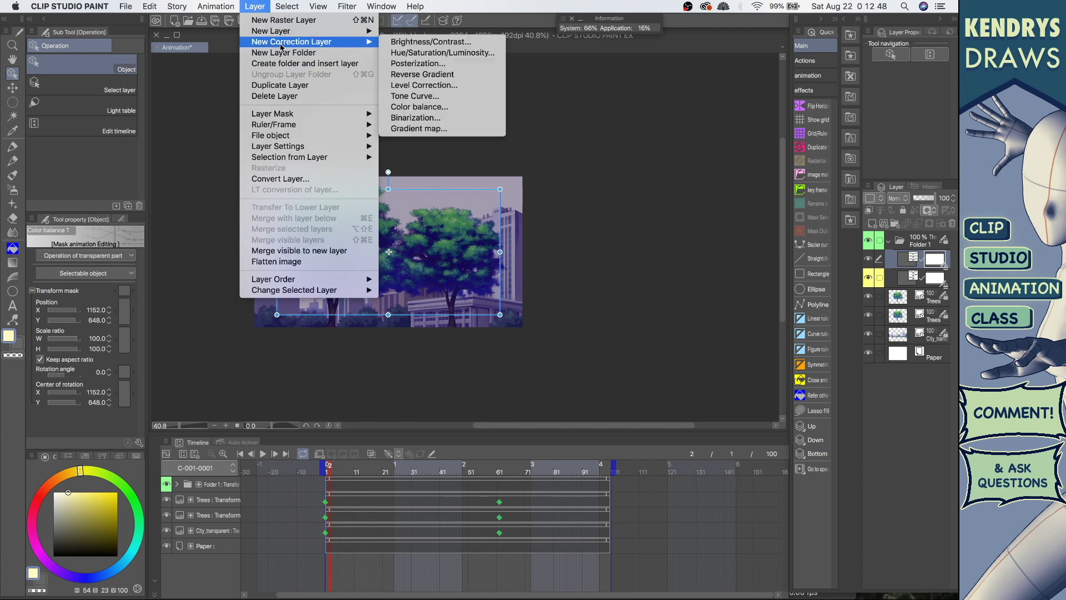
pyautogui.click(442, 129)
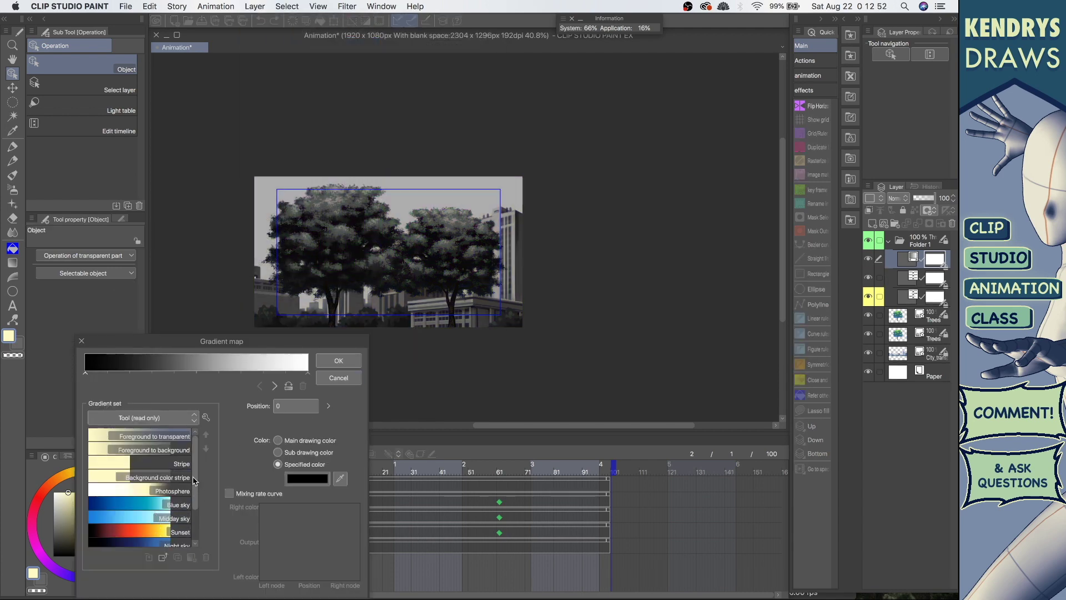
pyautogui.scroll(-3, 195, 511)
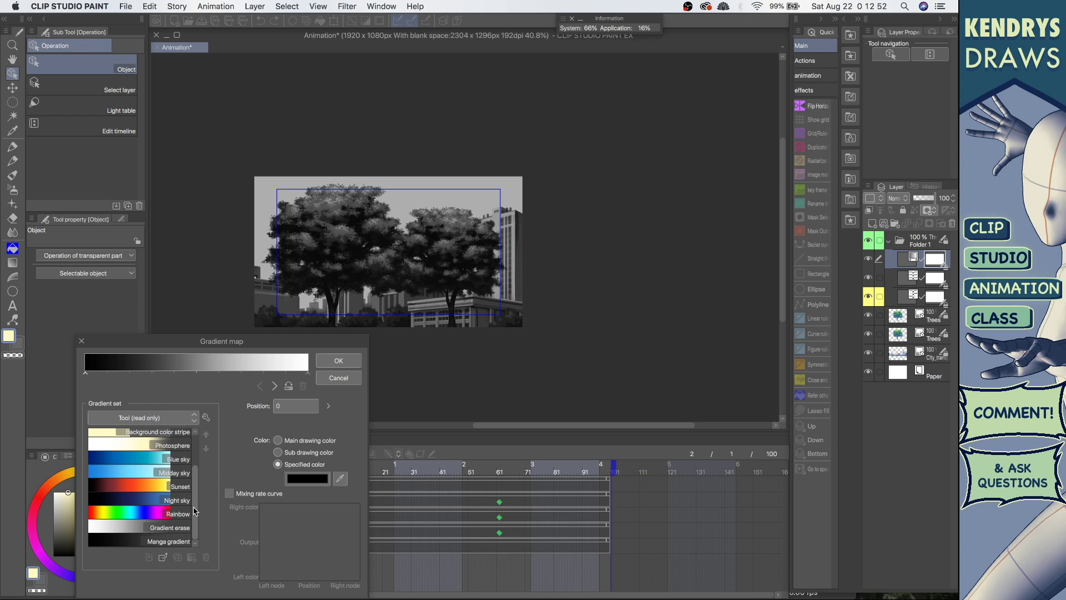
pyautogui.click(149, 501)
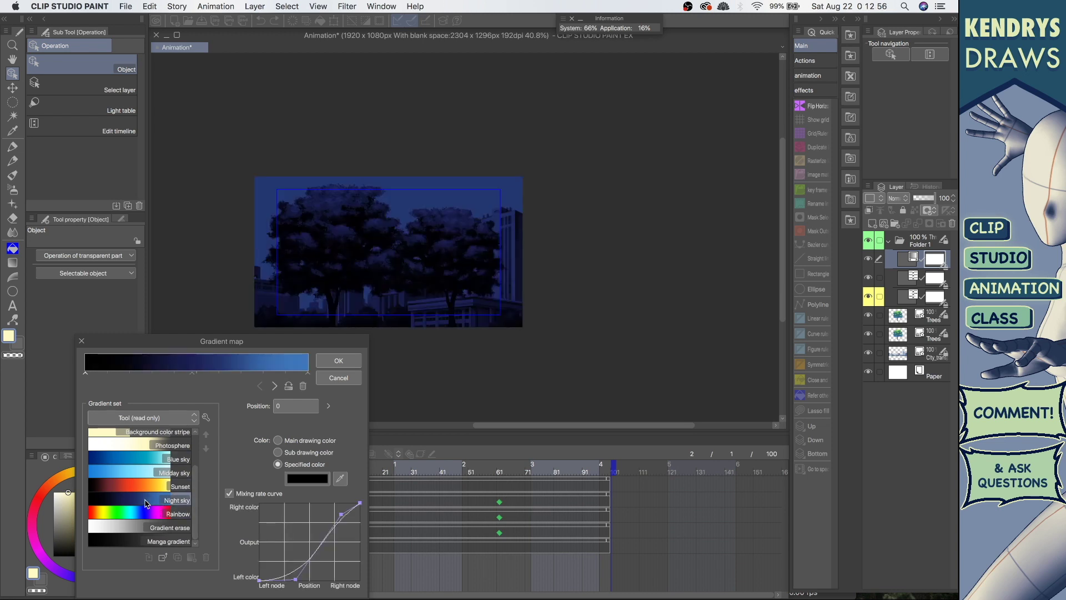
pyautogui.press('Return')
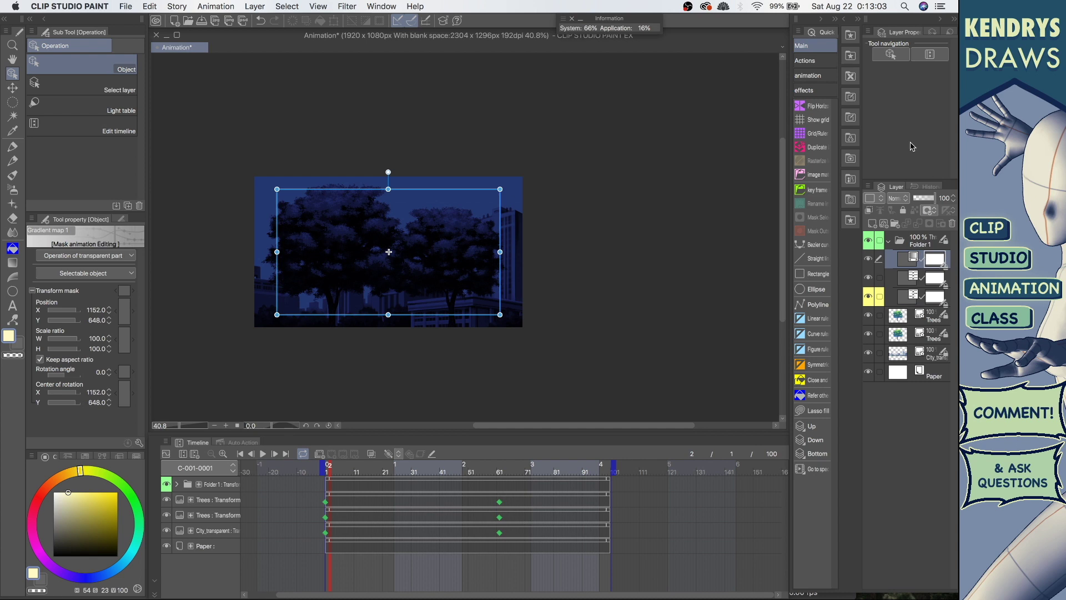
pyautogui.moveTo(925, 202); pyautogui.dragTo(916, 198)
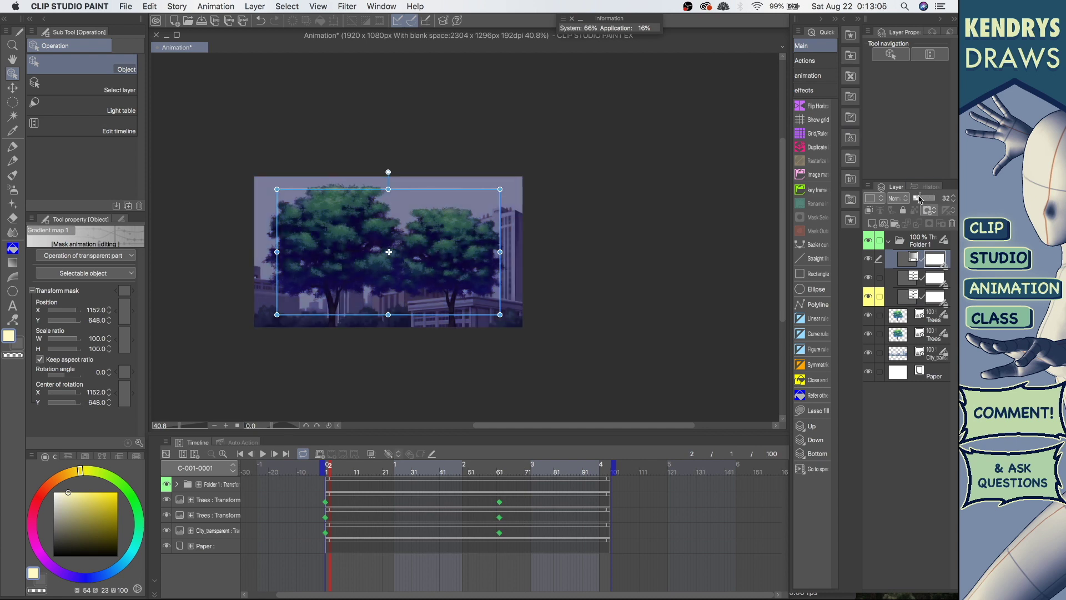
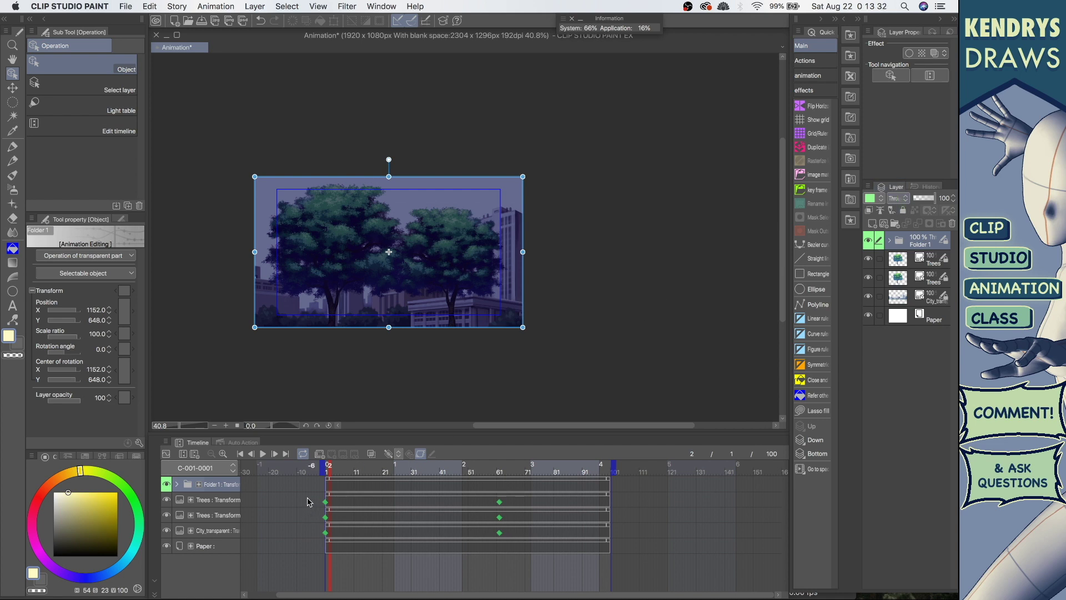
# Add a keyframe to the correction folder at frame 1 with layer opacity 0.
pyautogui.click(330, 490)
pyautogui.click(387, 456)
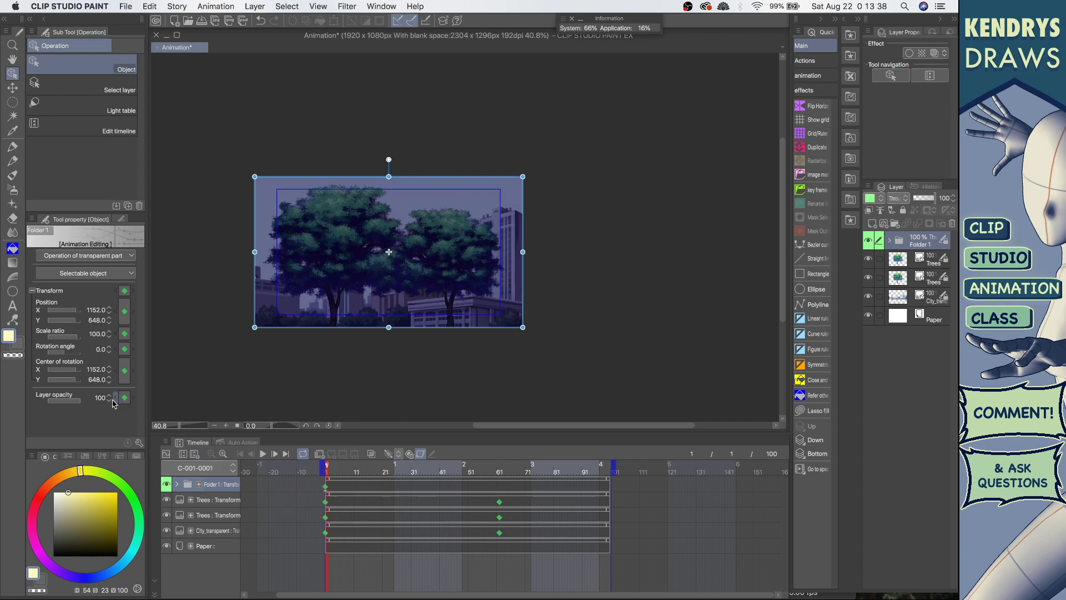
pyautogui.moveTo(69, 400); pyautogui.dragTo(21, 407)
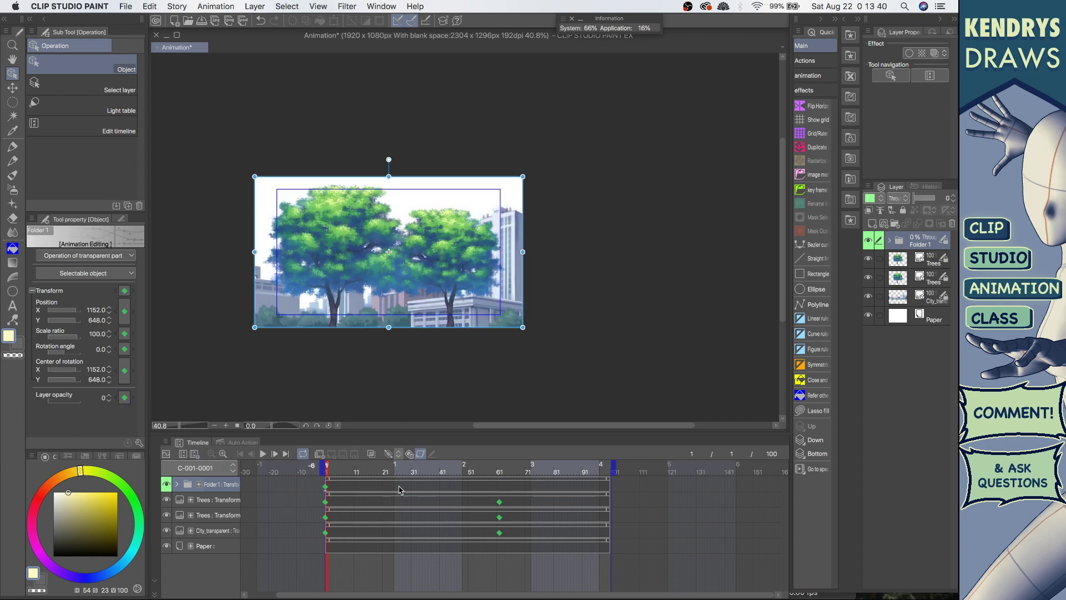
# Go to frame 62 and add a layer opacity keyframe of 100 to the correction folder.
pyautogui.click(505, 479)
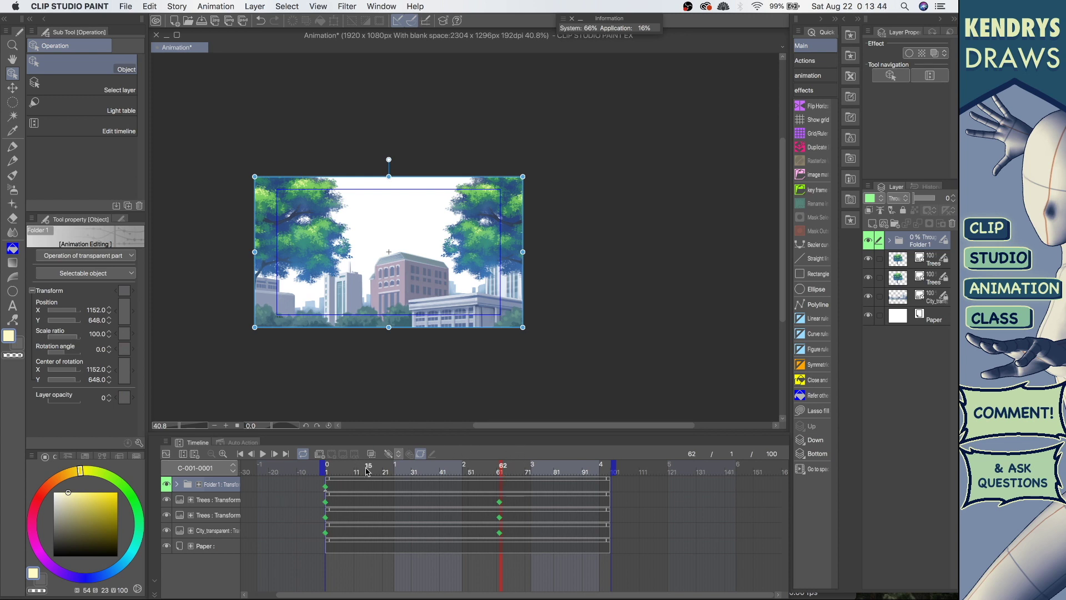
pyautogui.click(127, 401)
pyautogui.moveTo(70, 401); pyautogui.dragTo(107, 402)
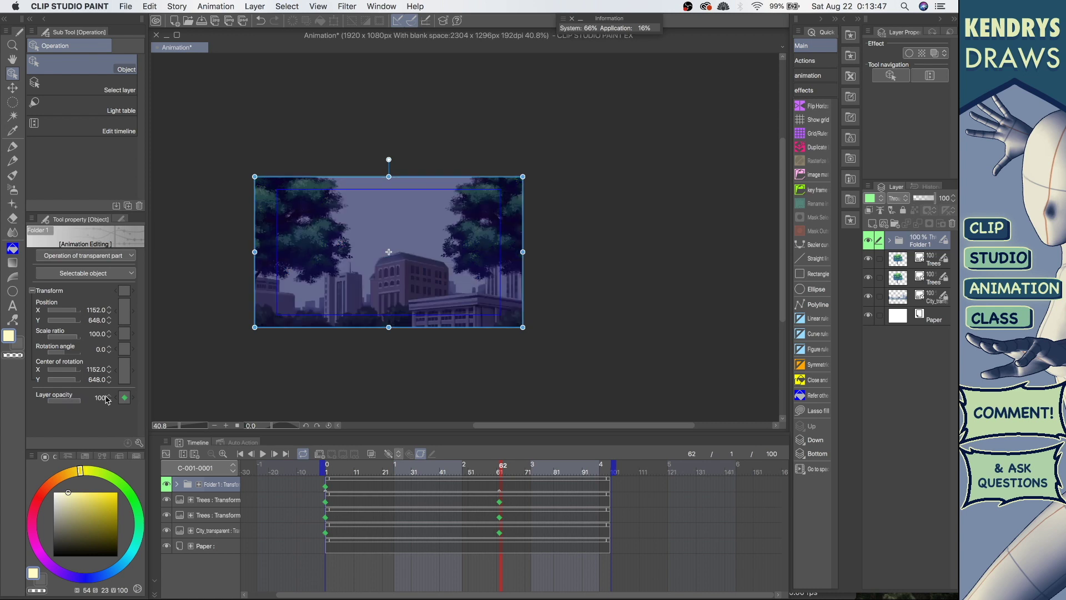
# Expand the correction folder's timeline track and try keying its transform values instead of its layer opacity at frame 62.
pyautogui.click(125, 290)
pyautogui.click(125, 290)
pyautogui.click(199, 485)
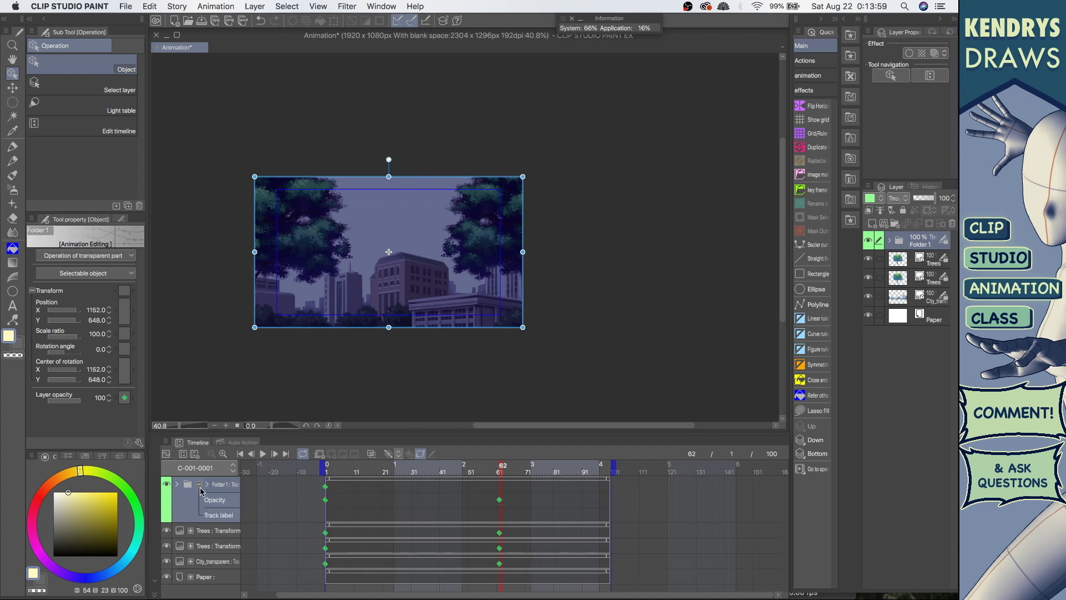
pyautogui.click(122, 321)
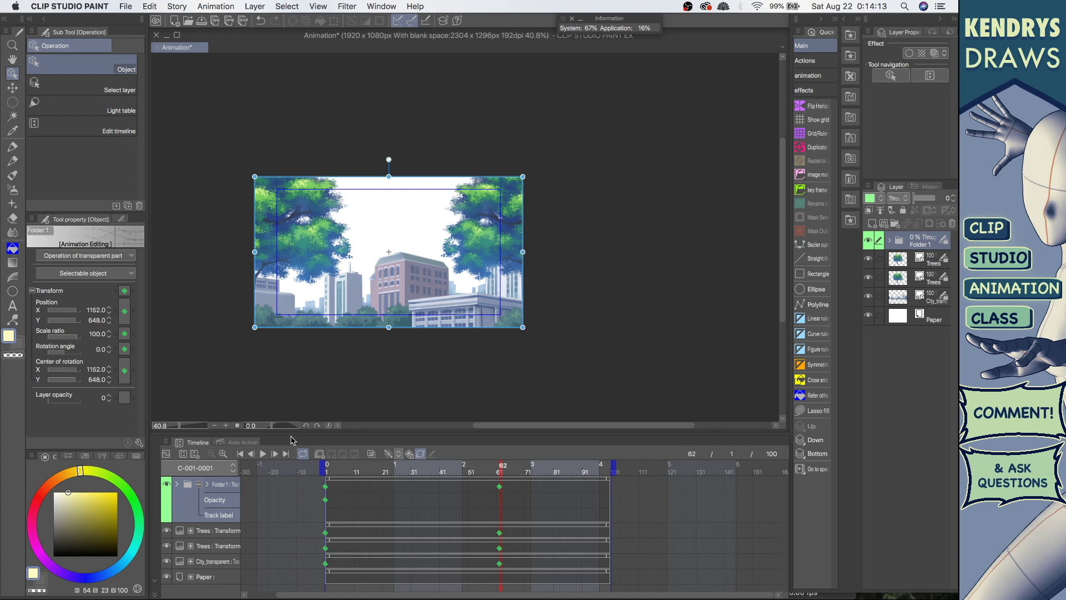
pyautogui.click(125, 290)
pyautogui.click(388, 454)
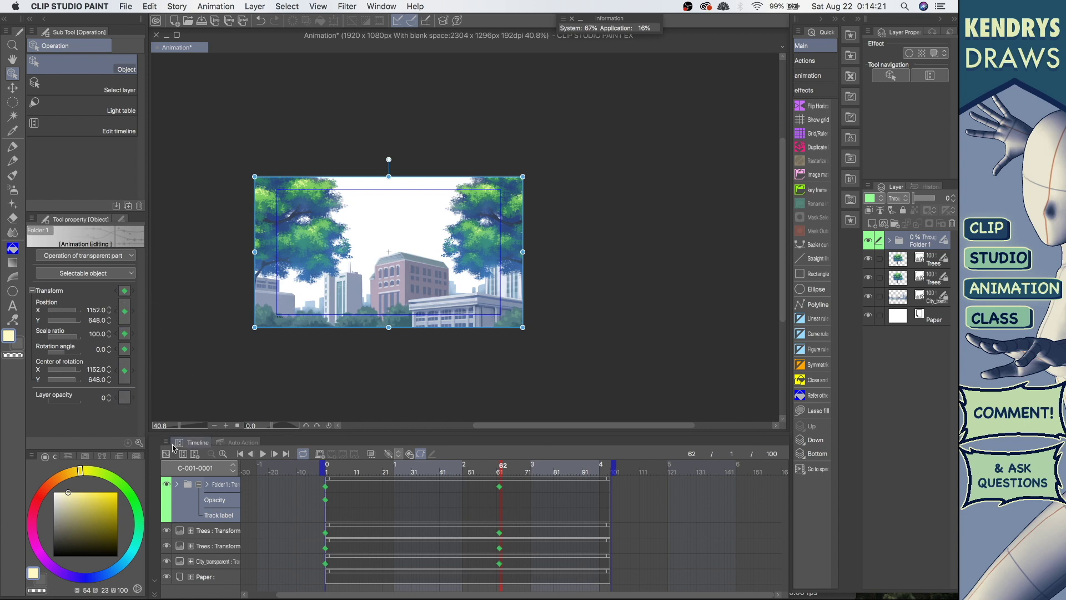
# Key the correction folder's layer opacity and transform values at frame 62, and collapse its track in the timeline.
pyautogui.click(126, 400)
pyautogui.click(125, 292)
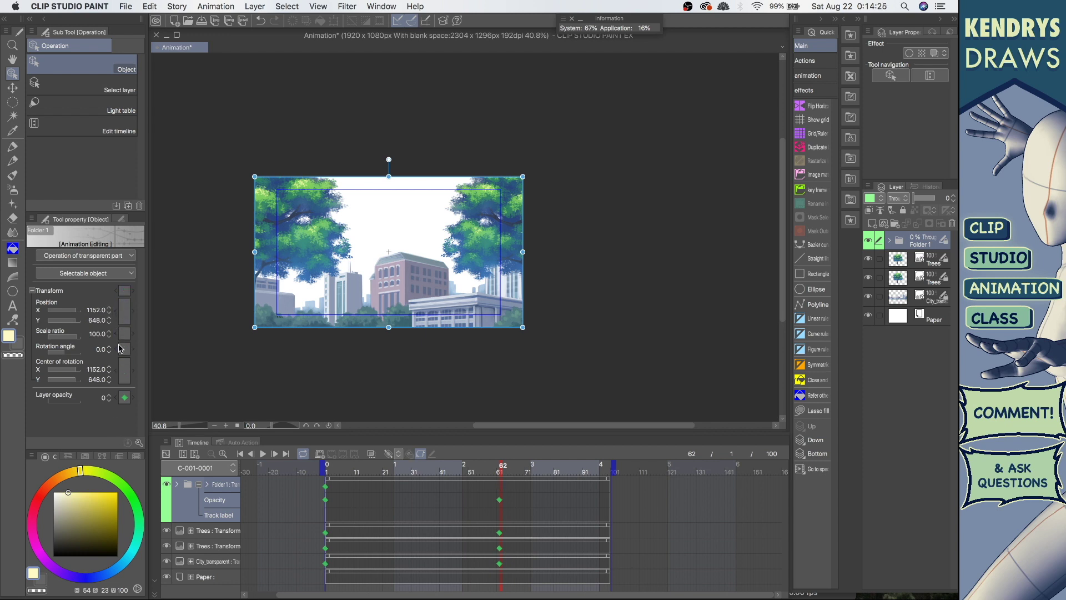
pyautogui.click(200, 485)
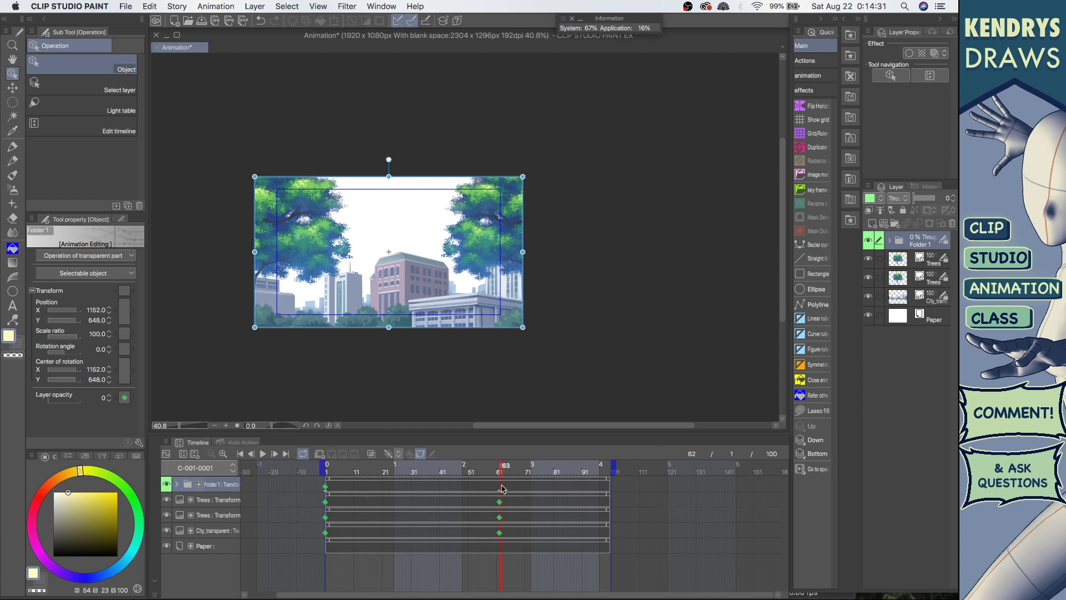
pyautogui.click(124, 291)
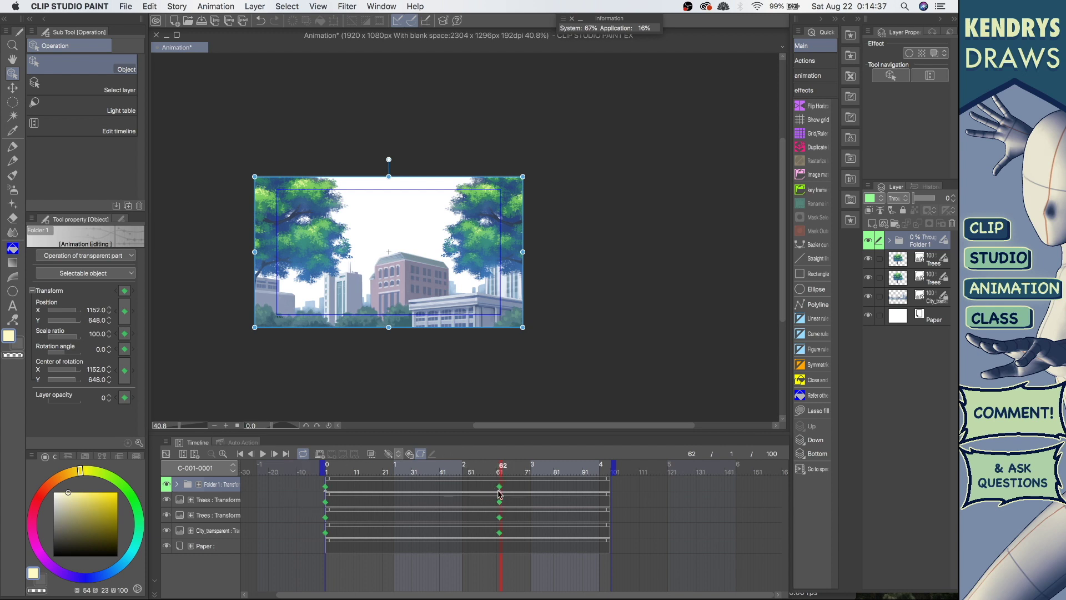
# Preview the animation and set the correction folder's layer opacity to 100 on its keyframe at frame 62.
pyautogui.click(263, 455)
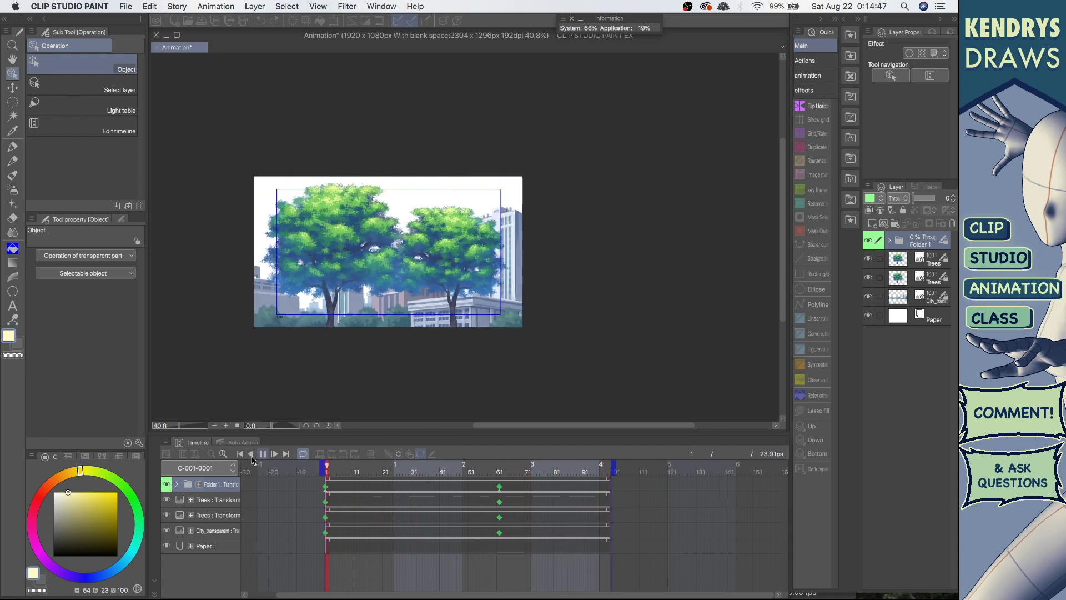
pyautogui.click(265, 454)
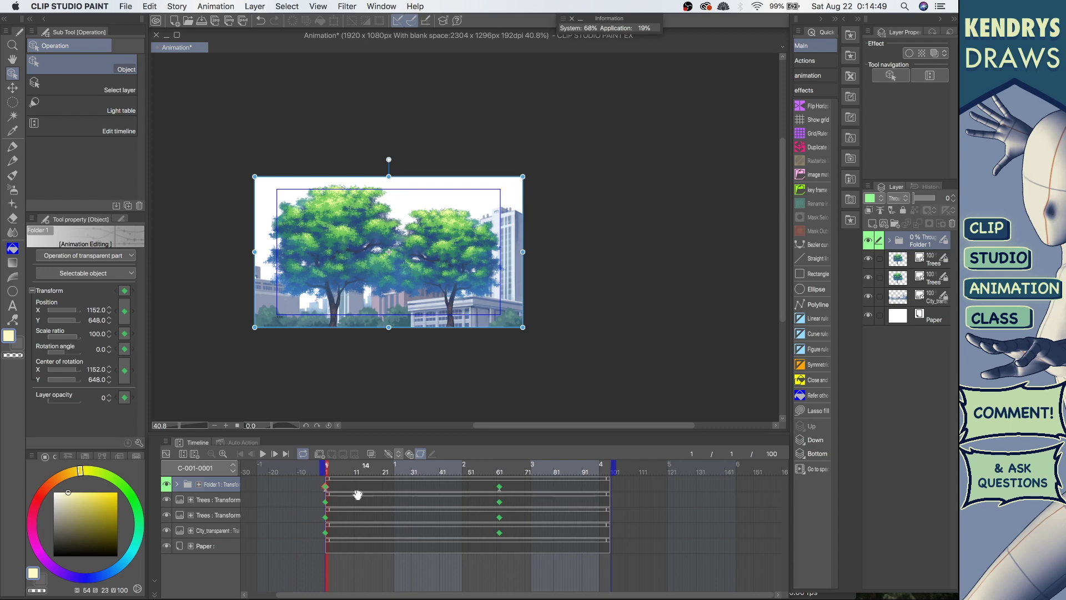
pyautogui.click(499, 487)
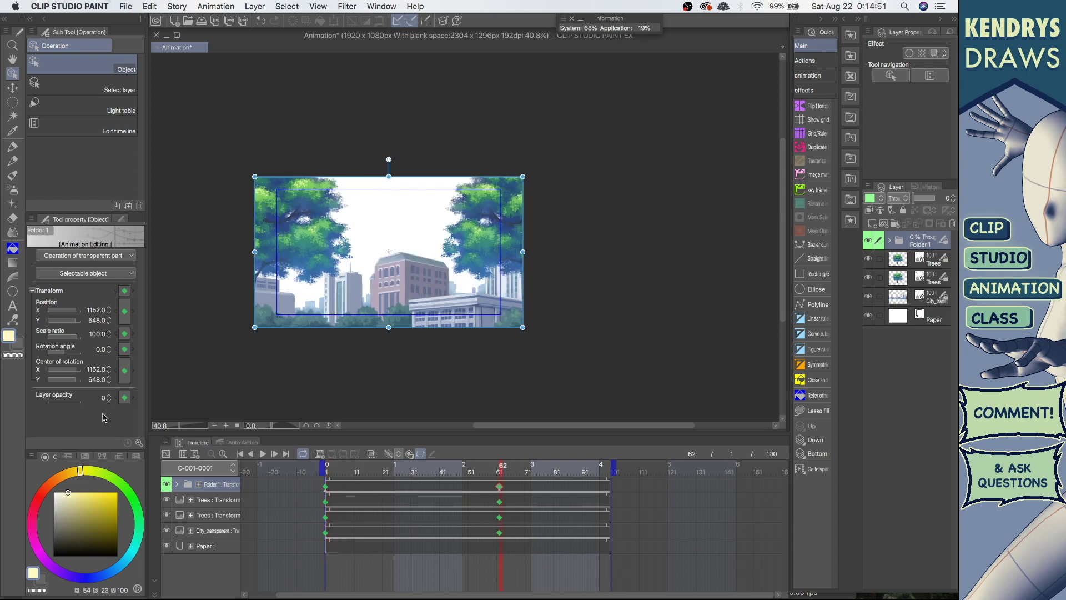
pyautogui.moveTo(61, 400); pyautogui.dragTo(118, 409)
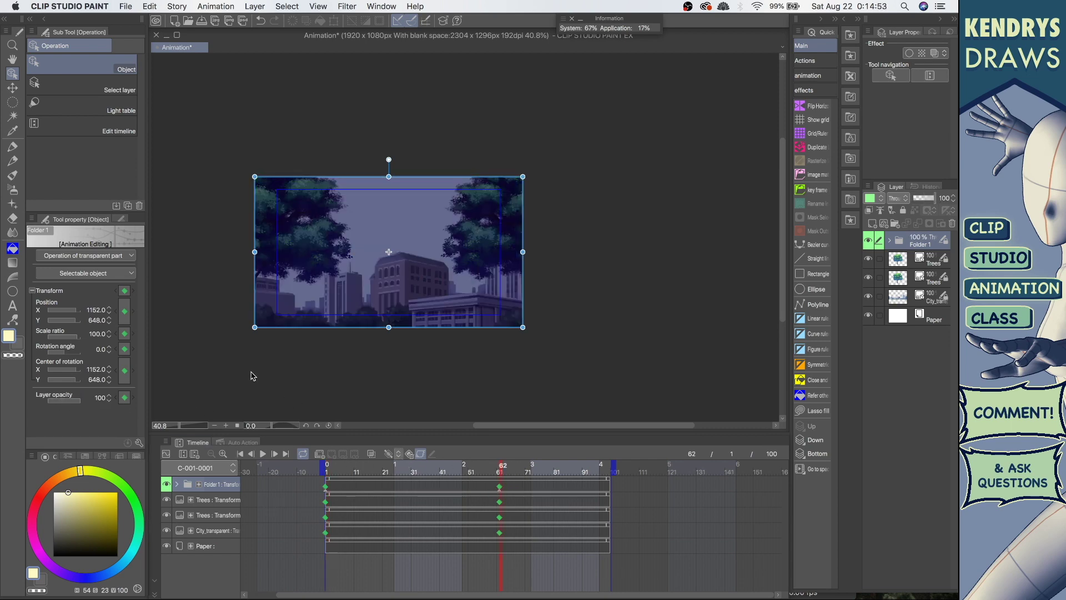
# Play the animation from the first frame to check the day-to-night fade with the correction folder selected.
pyautogui.click(242, 454)
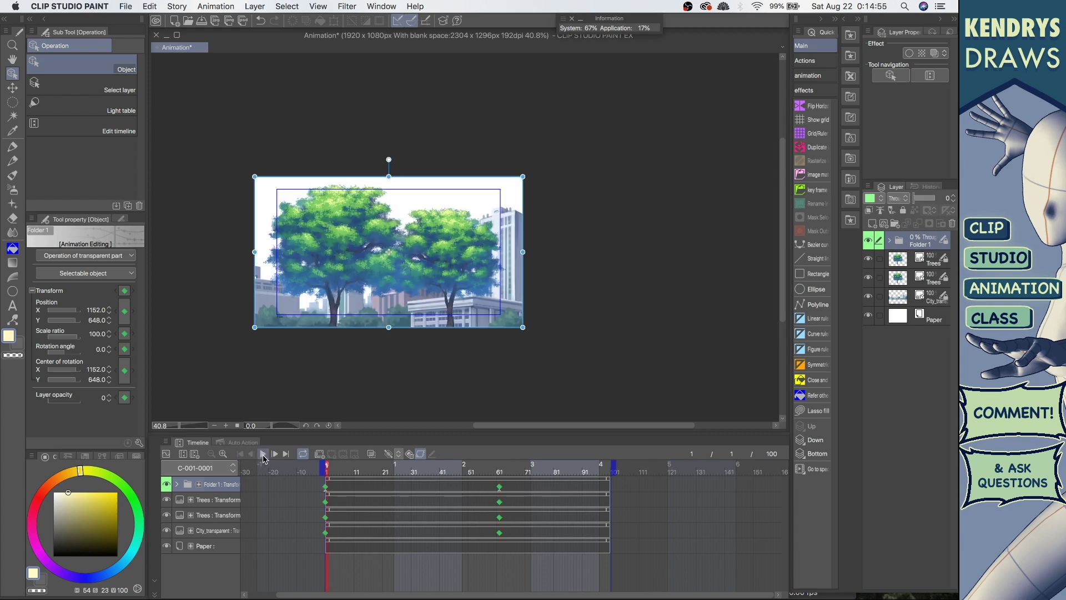
pyautogui.click(263, 454)
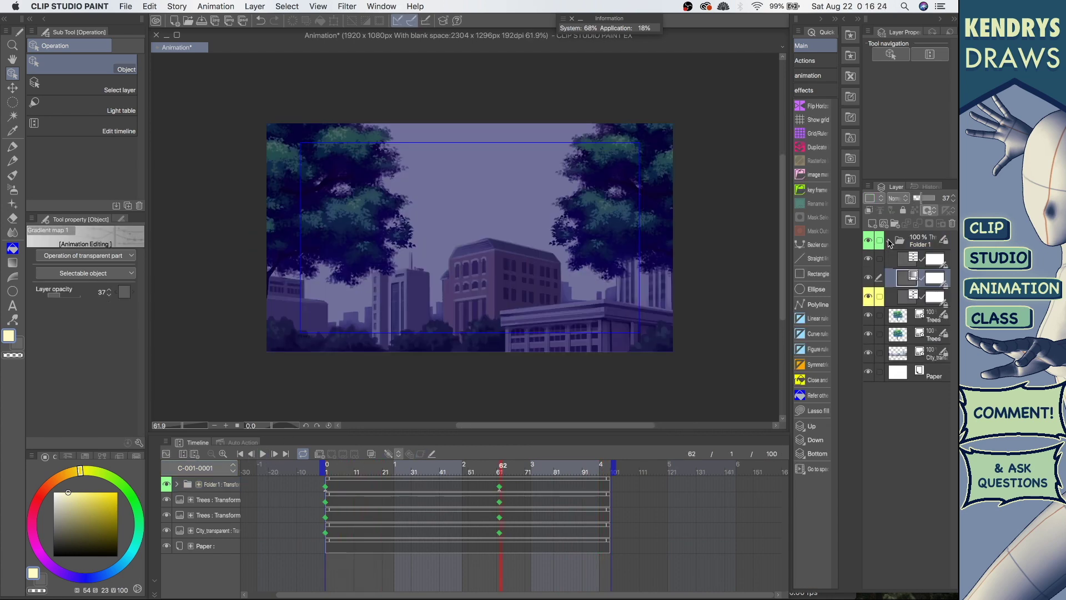
pyautogui.click(932, 238)
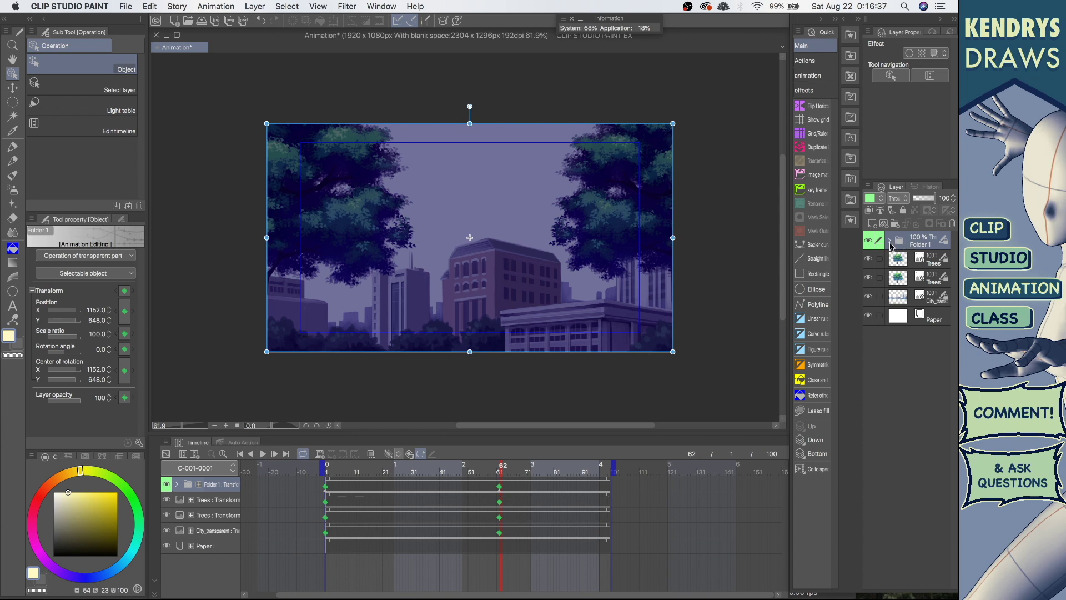
pyautogui.click(262, 453)
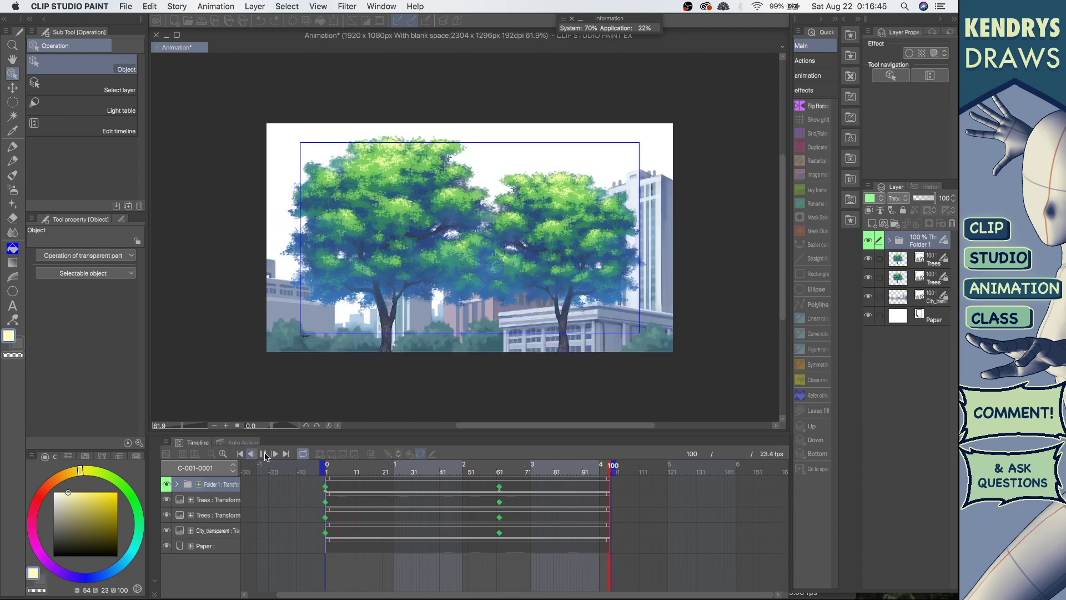
pyautogui.click(265, 454)
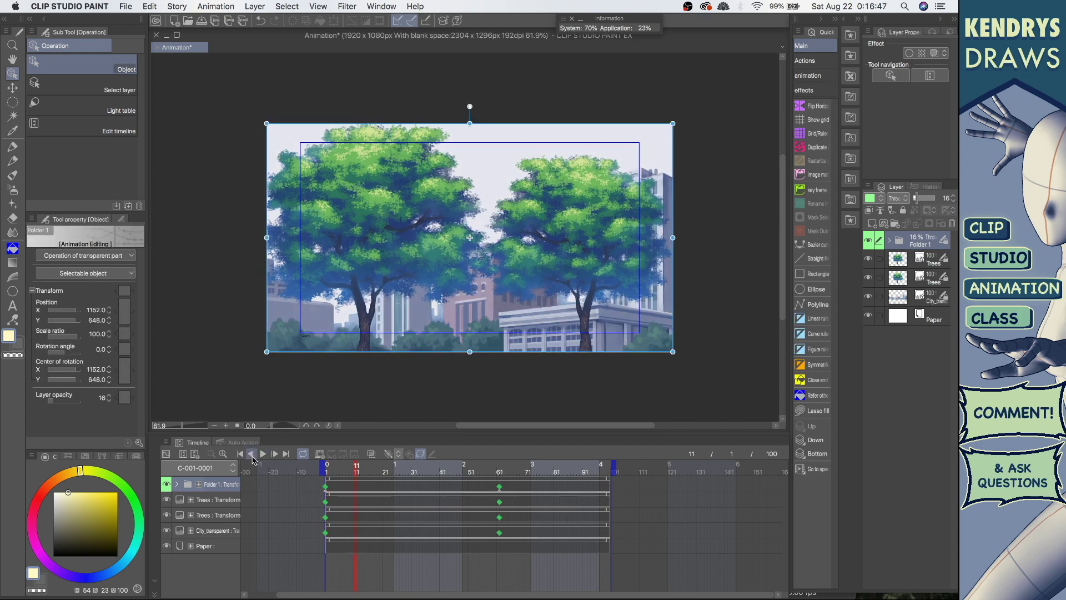
pyautogui.click(253, 455)
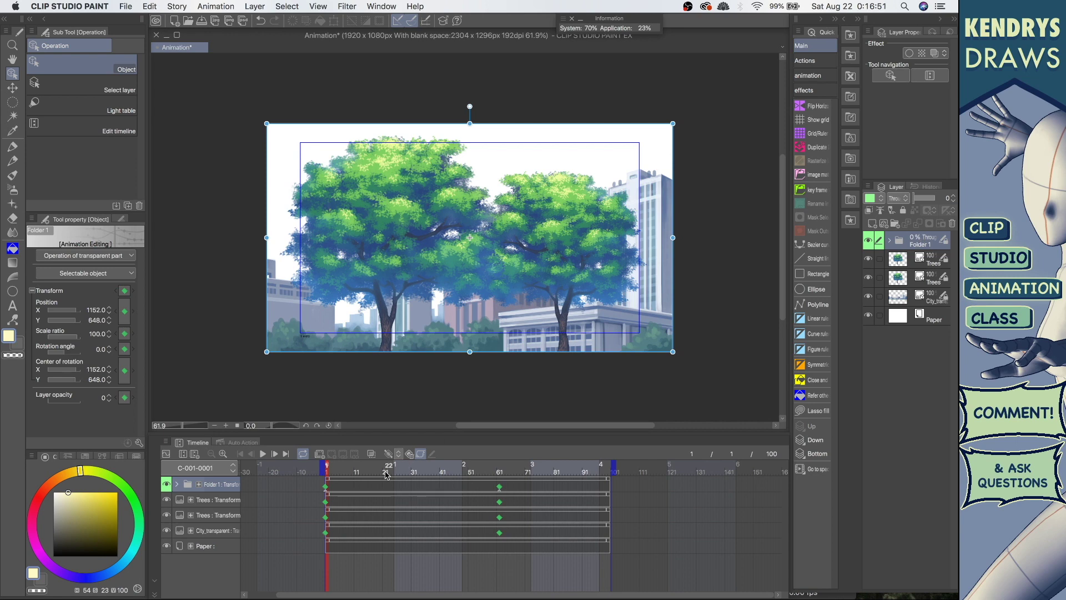
pyautogui.click(262, 454)
pyautogui.click(428, 255)
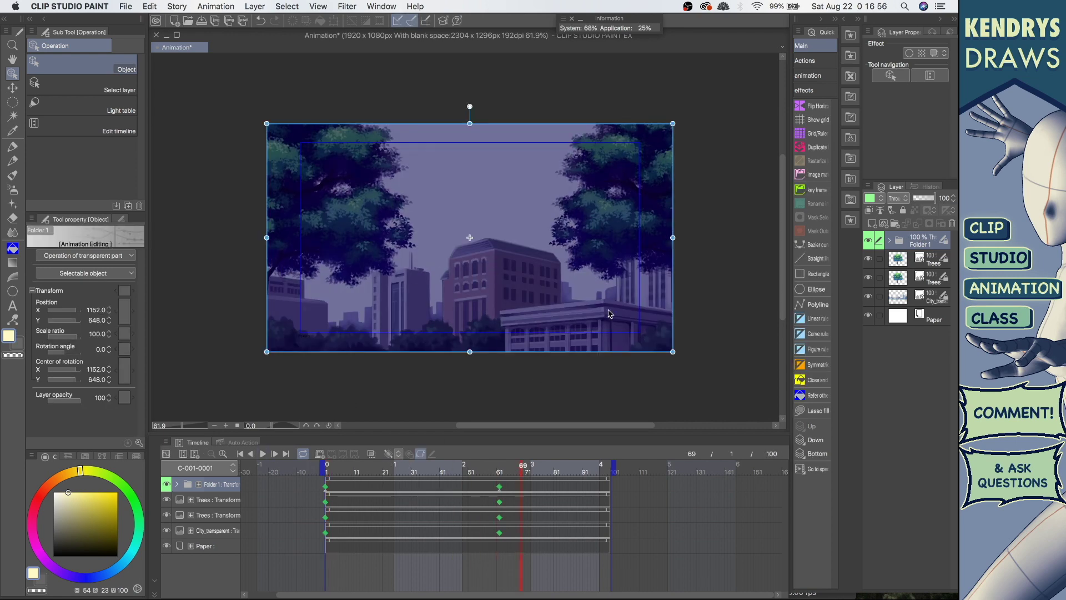
# At frame 63, place the Full moon image from the Illustration materials in the sky above the brick building.
pyautogui.click(890, 240)
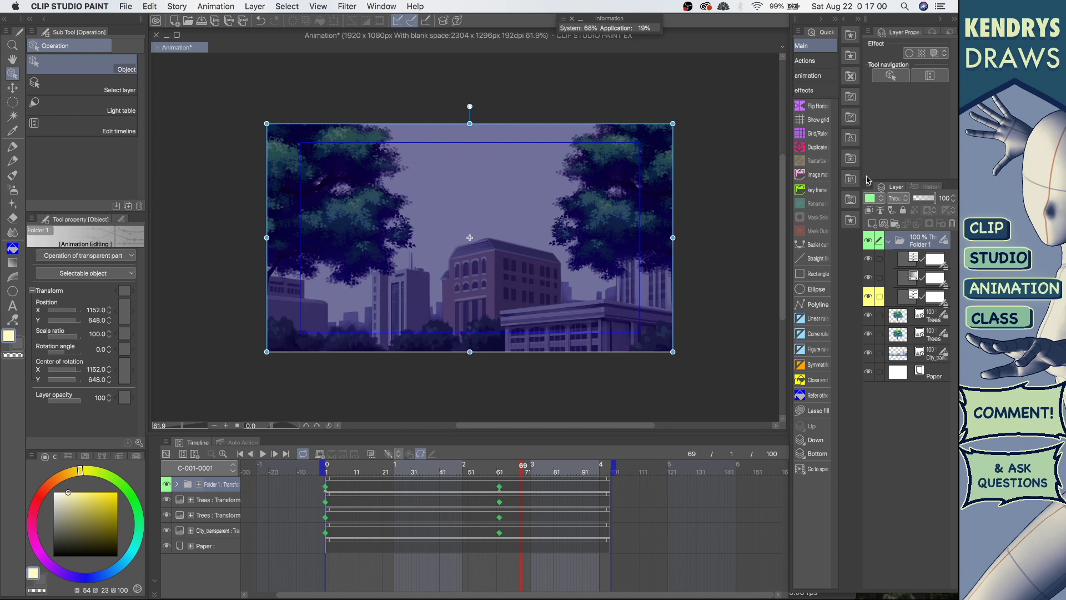
pyautogui.click(502, 471)
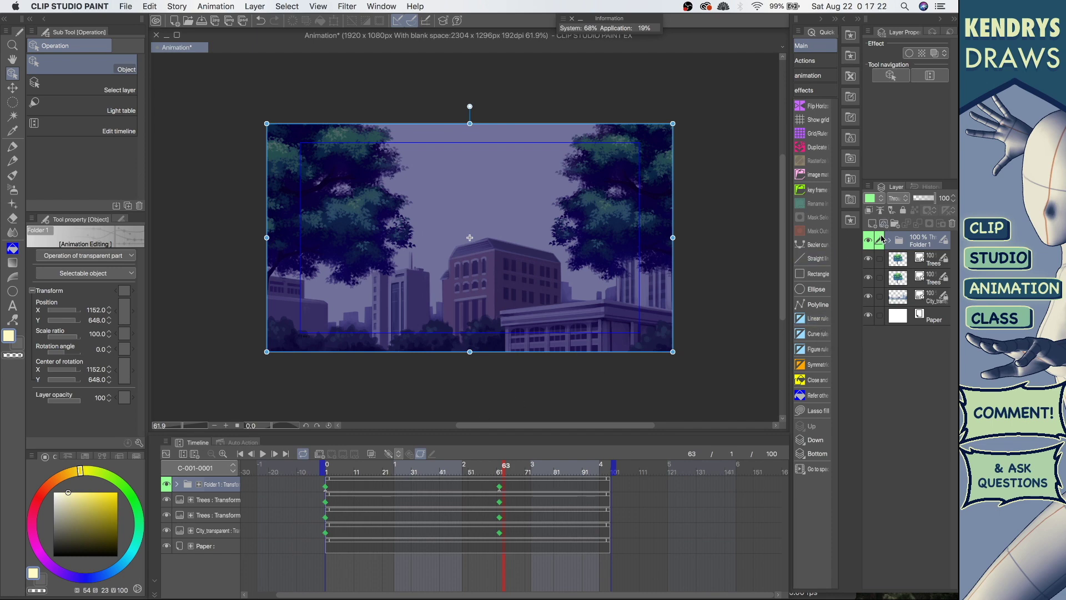
pyautogui.click(850, 158)
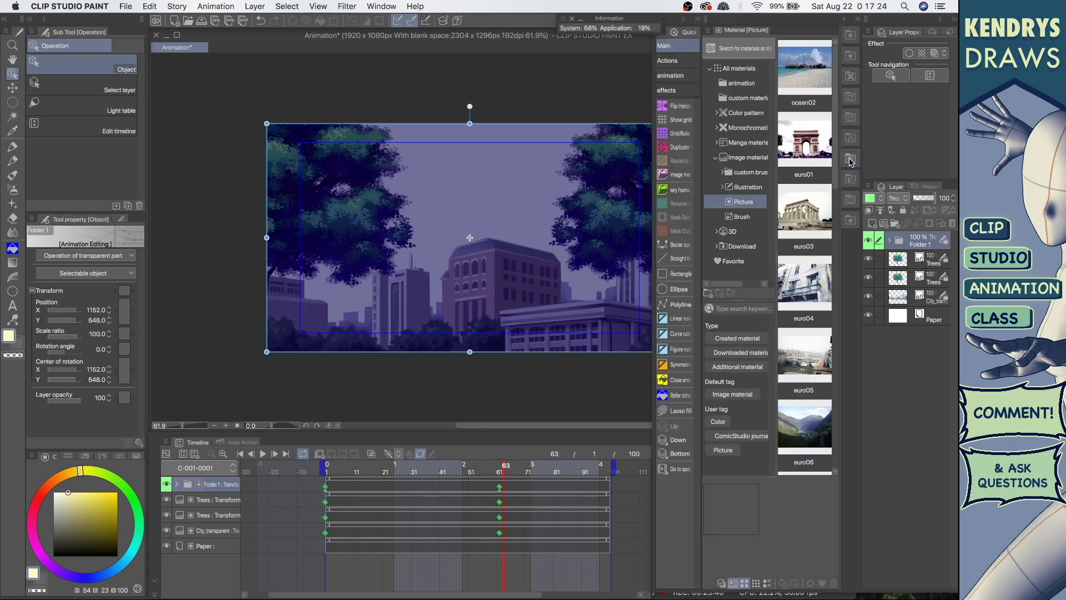
pyautogui.click(850, 138)
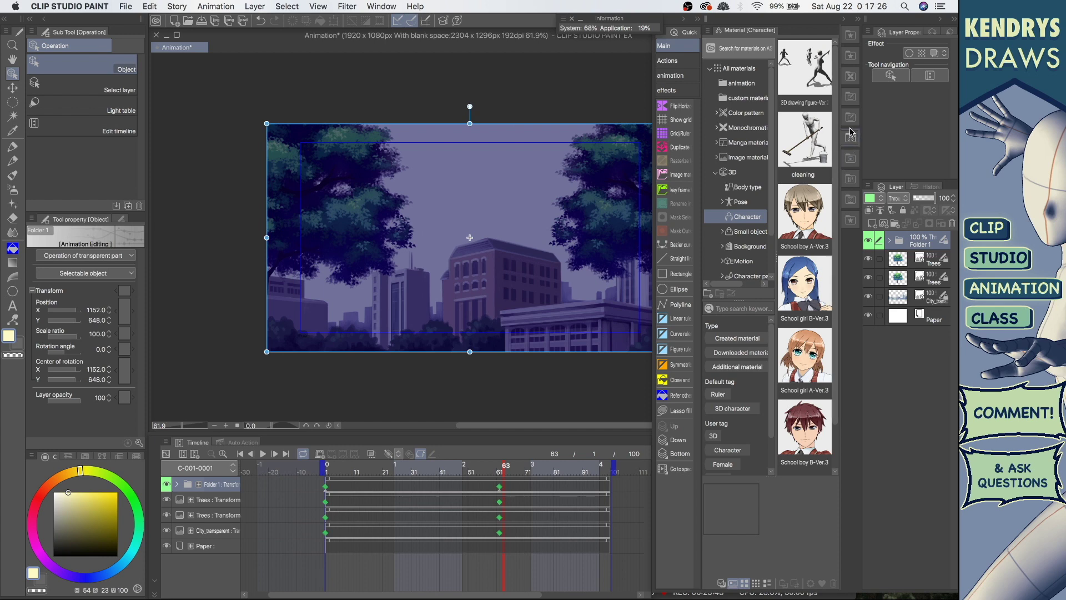
pyautogui.click(851, 117)
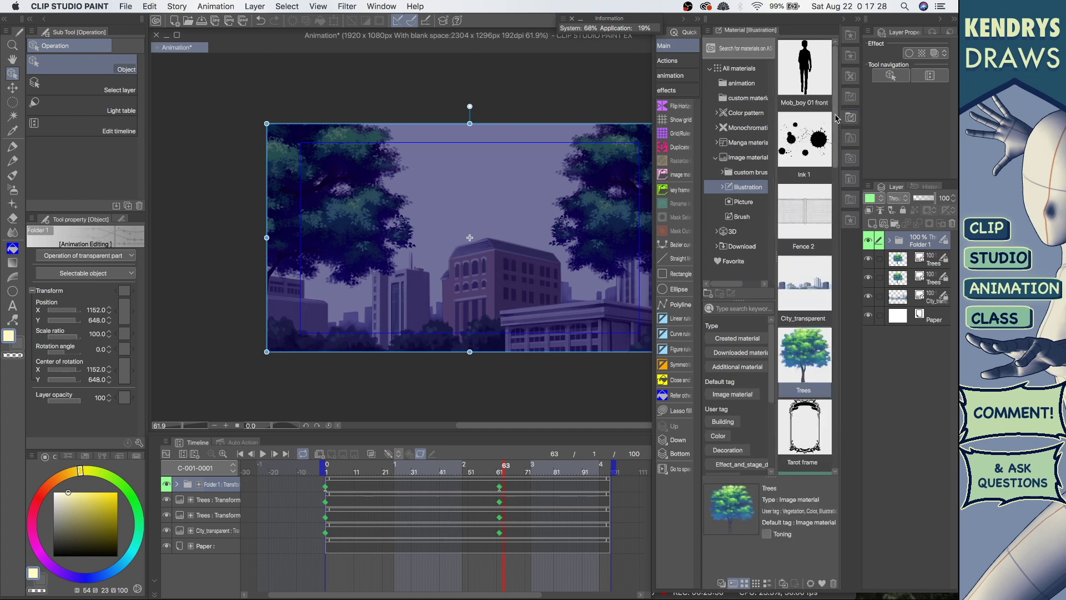
pyautogui.scroll(-3, 837, 155)
pyautogui.moveTo(836, 155); pyautogui.dragTo(833, 336)
pyautogui.moveTo(821, 265); pyautogui.dragTo(496, 297)
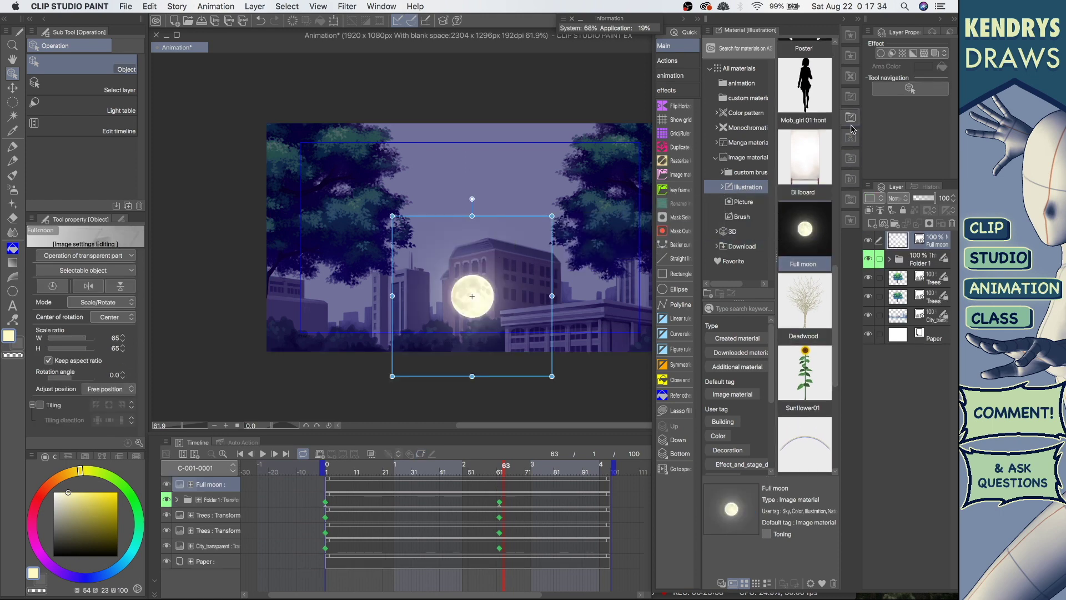
pyautogui.moveTo(484, 286); pyautogui.dragTo(494, 219)
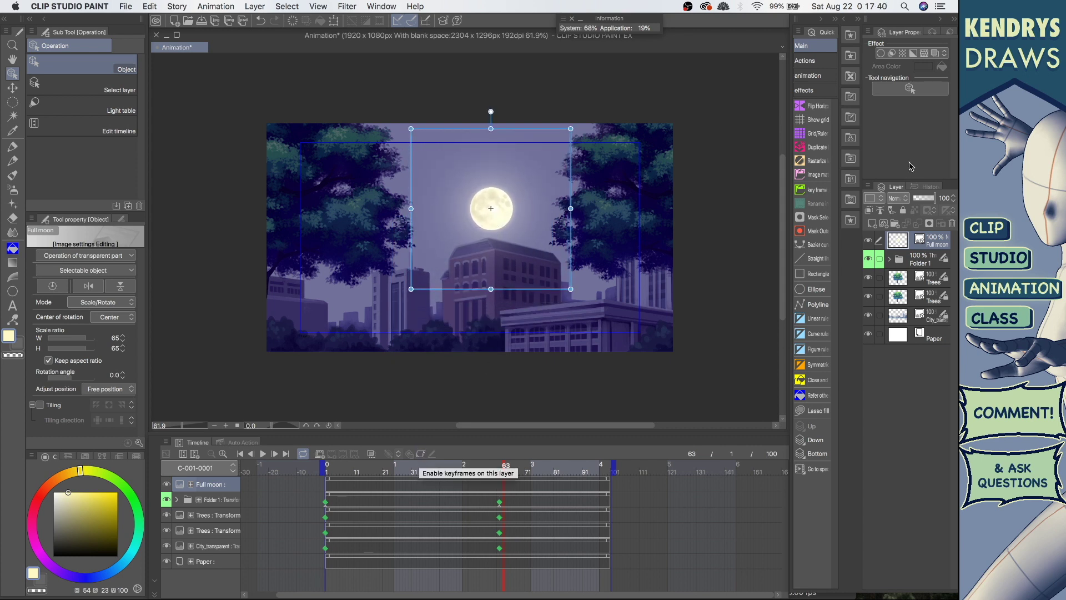
# Try the Full moon layer beneath the city, return it above the correction folder and shift the moon slightly up and right.
pyautogui.moveTo(934, 295); pyautogui.dragTo(911, 345)
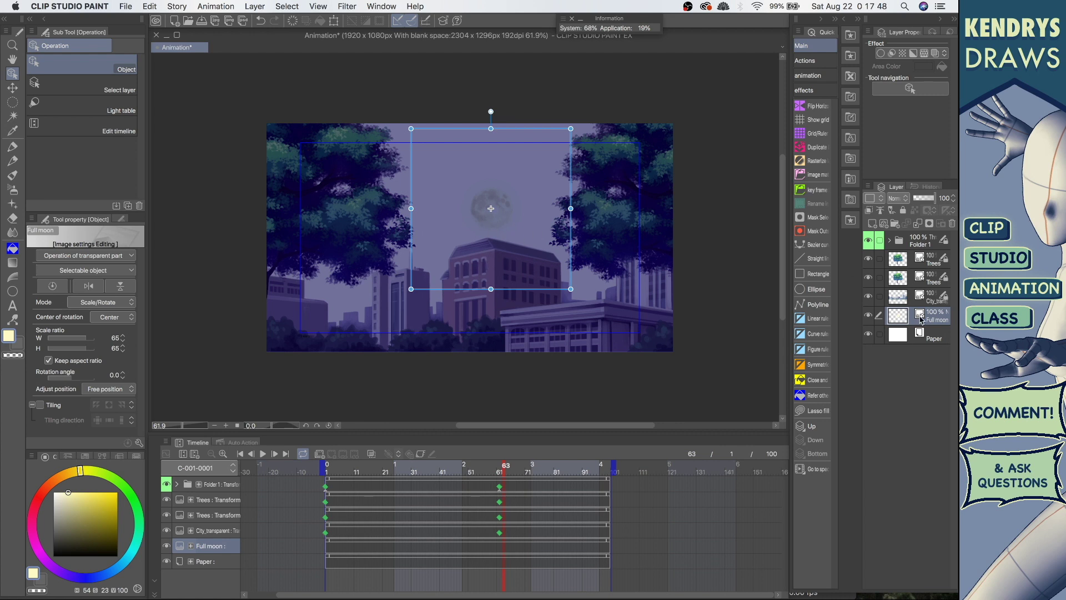
pyautogui.moveTo(936, 326); pyautogui.dragTo(926, 239)
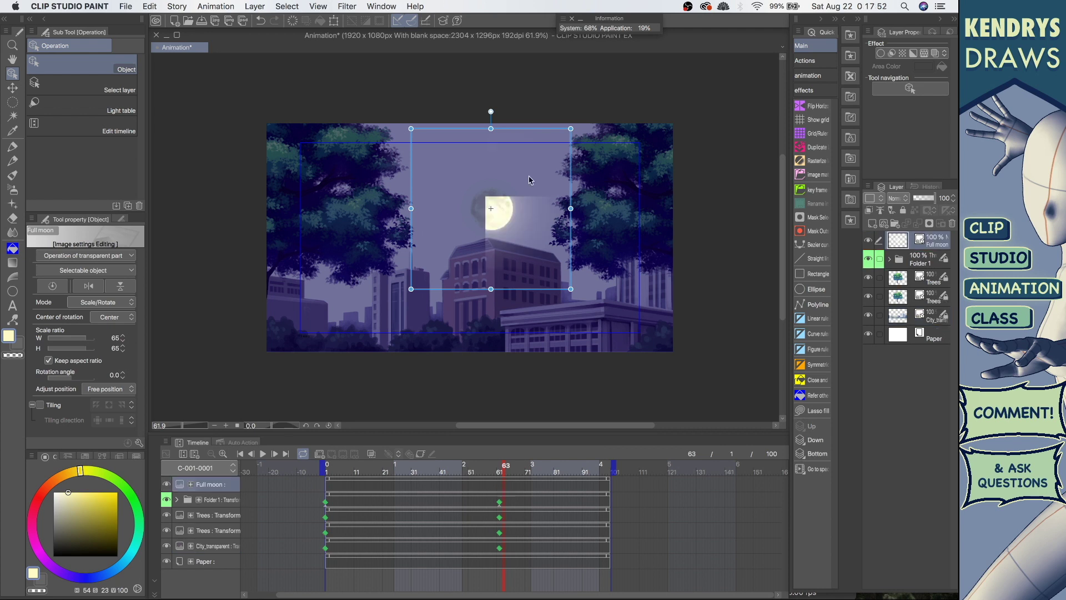
pyautogui.moveTo(500, 220); pyautogui.dragTo(504, 217)
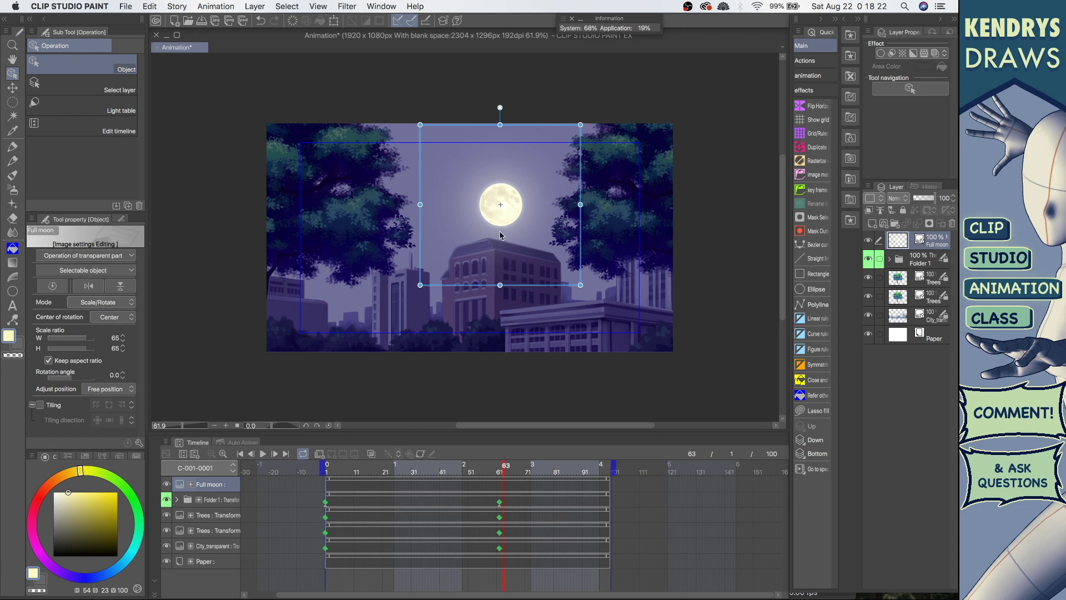
# Create a selection from the City_transparent layer's contents and mask that selection out of the Full moon layer.
pyautogui.click(899, 317)
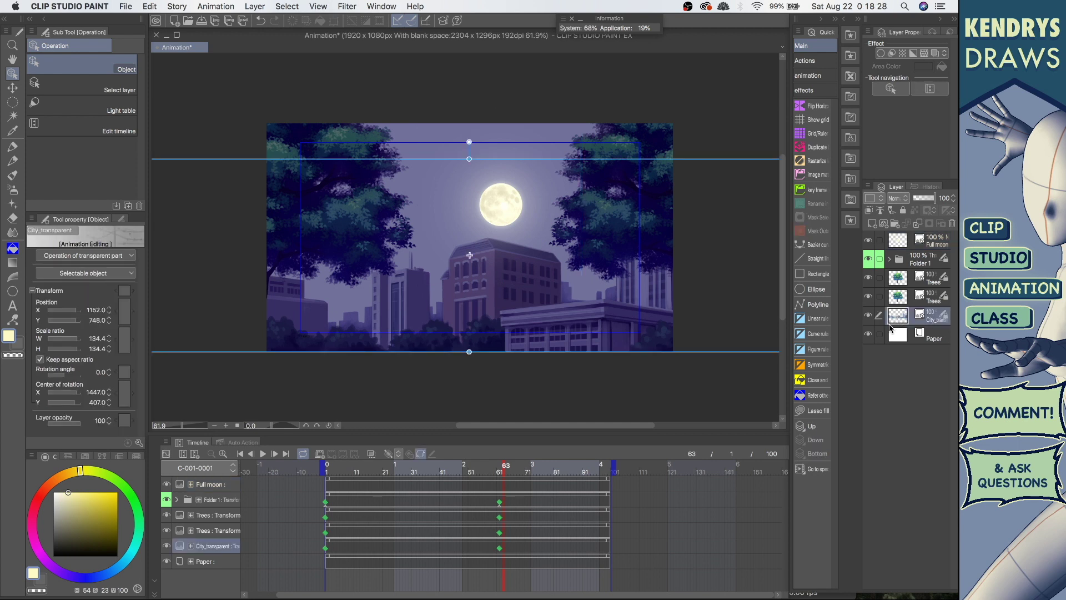
pyautogui.keyDown('super'); pyautogui.click(898, 316); pyautogui.keyUp('super')
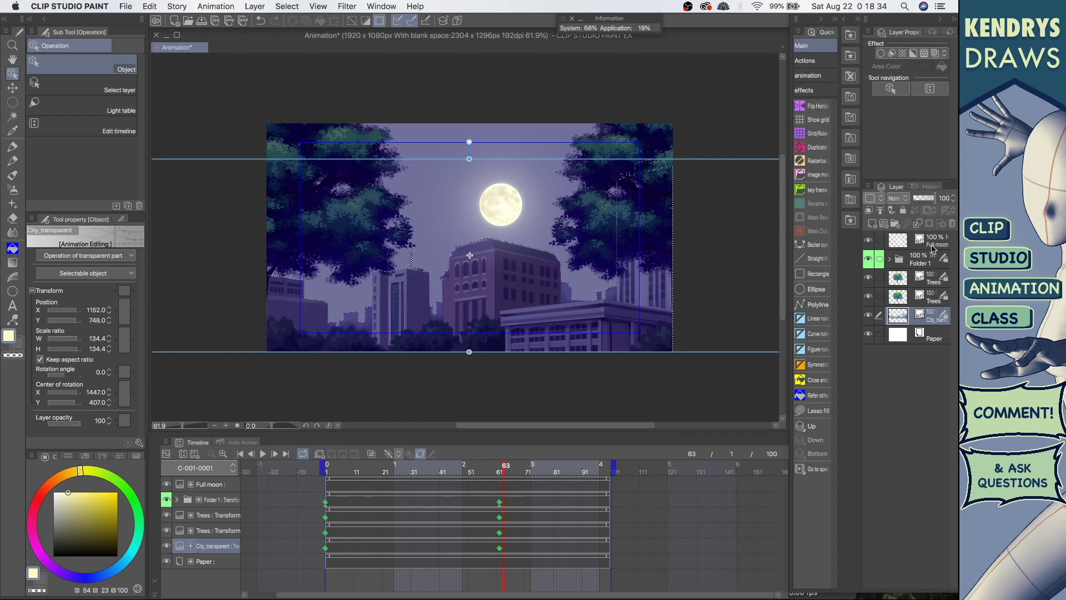
pyautogui.click(908, 240)
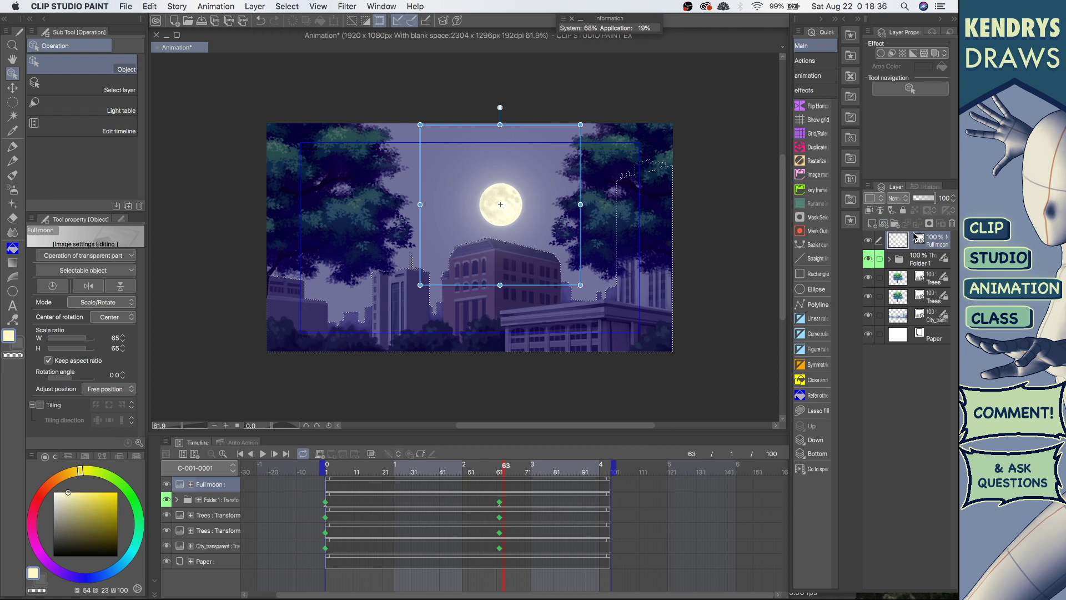
pyautogui.rightClick(896, 246)
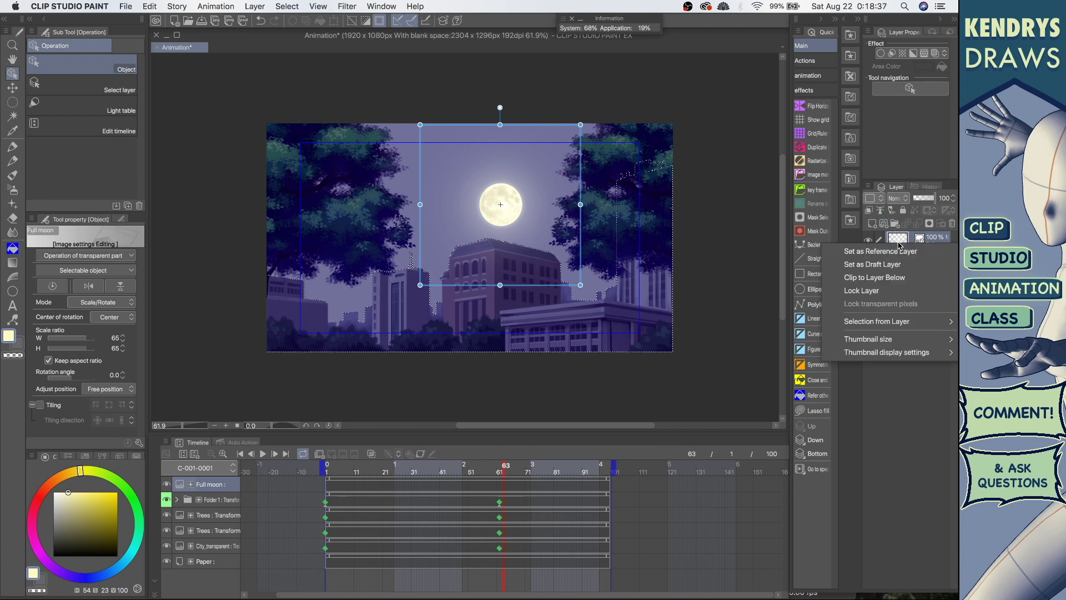
pyautogui.click(937, 240)
pyautogui.rightClick(937, 242)
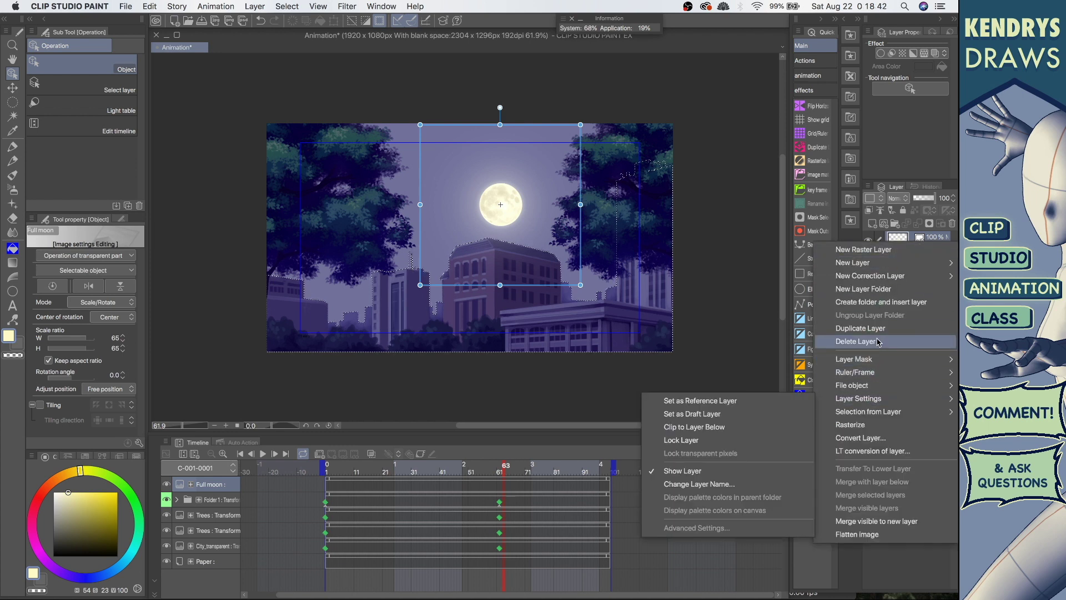
pyautogui.moveTo(878, 365)
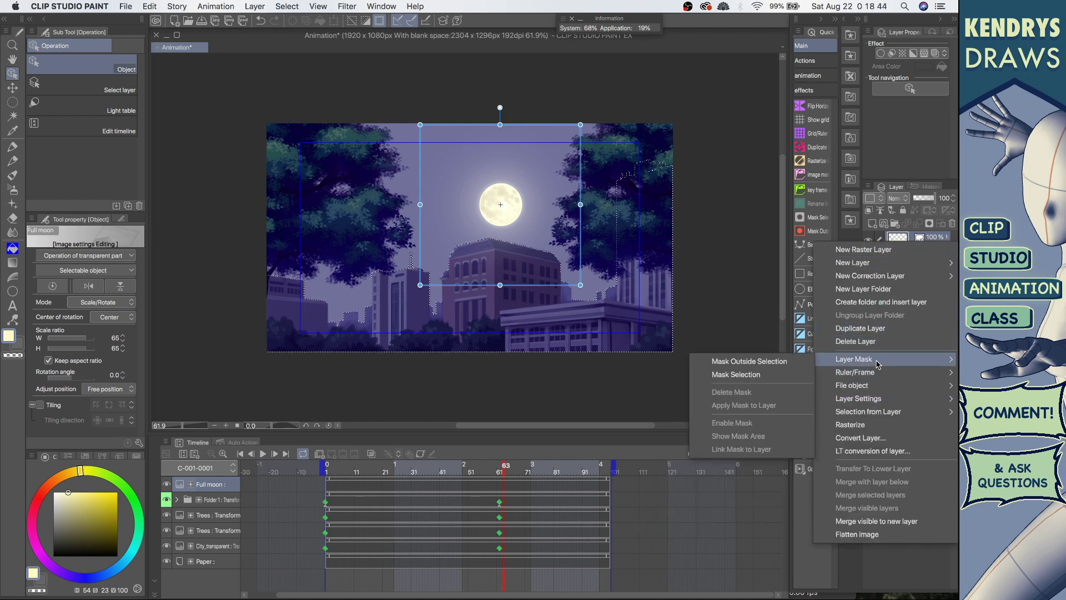
pyautogui.click(765, 376)
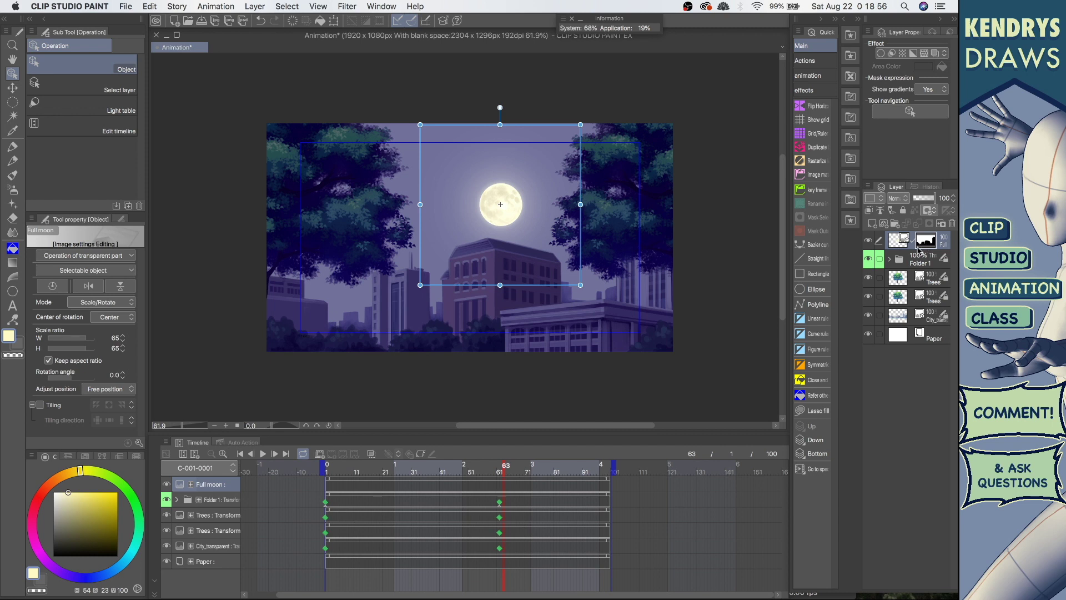
# Set the thumbnail size of the layer list to Largest to inspect the Full moon layer's mask.
pyautogui.click(869, 188)
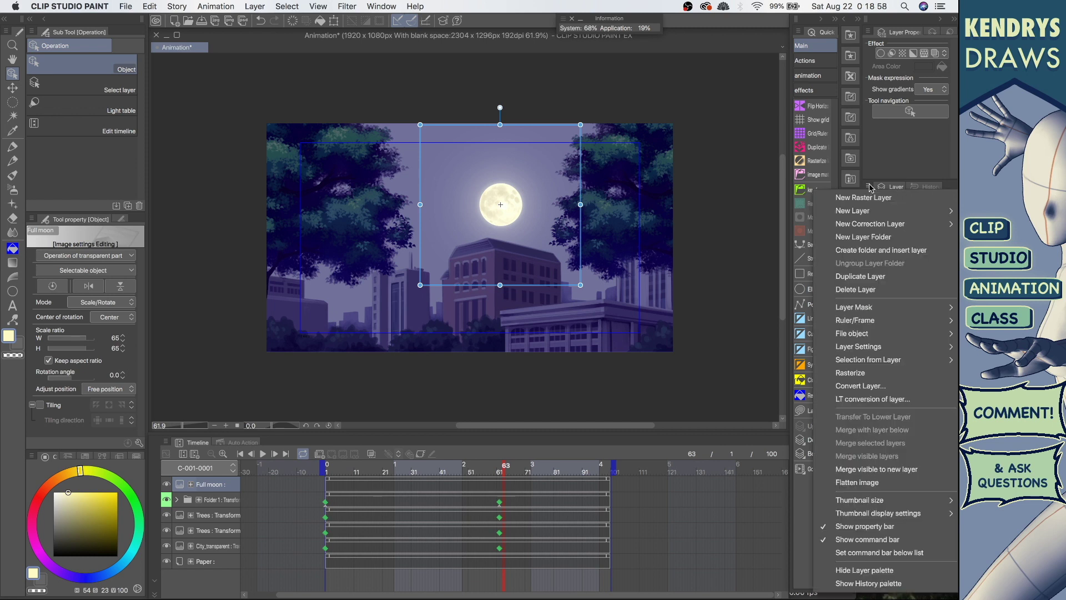
pyautogui.moveTo(889, 502)
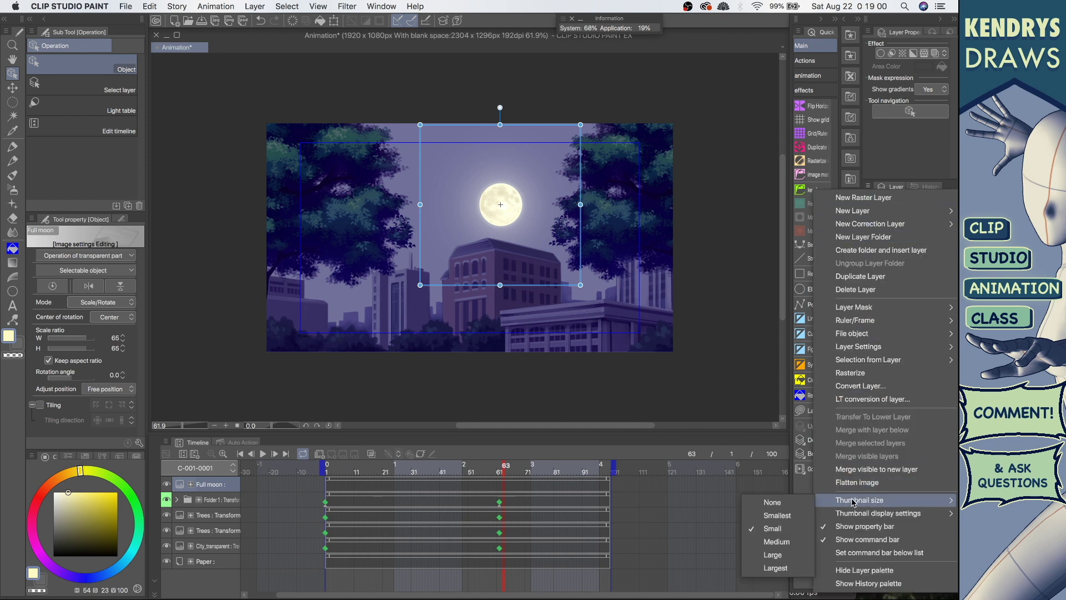
pyautogui.click(776, 568)
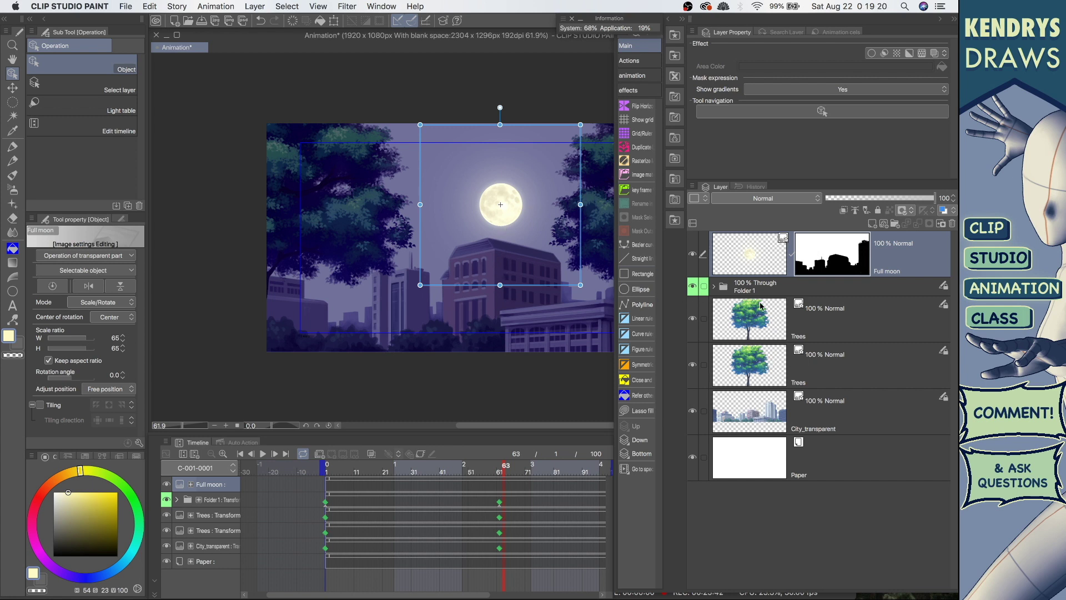
# Move the Full moon image down behind the brick building and back up into the sky to test its mask.
pyautogui.click(777, 261)
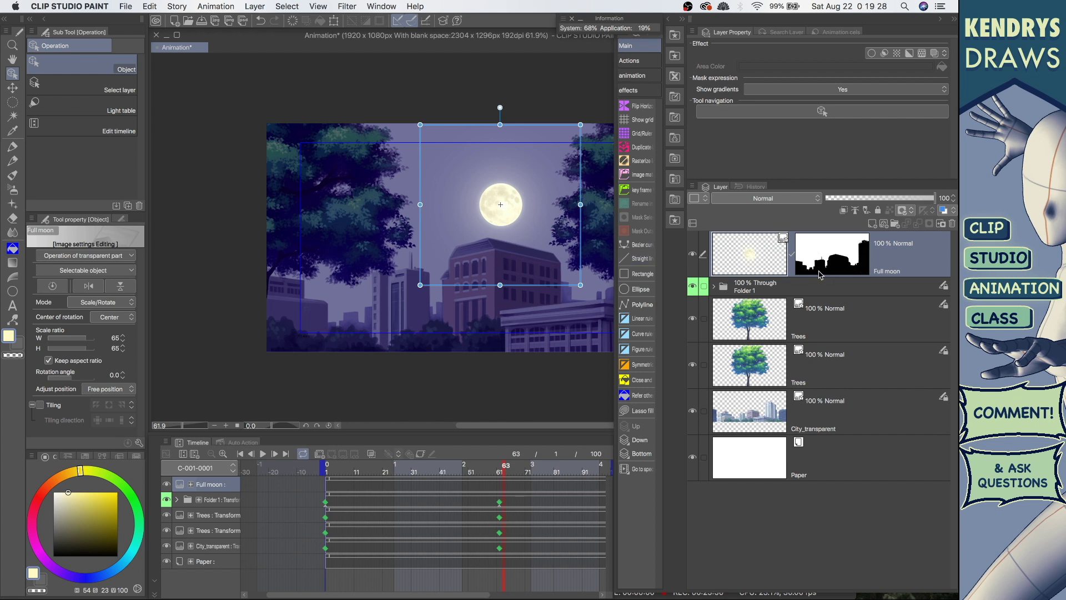
pyautogui.moveTo(509, 202); pyautogui.dragTo(502, 281)
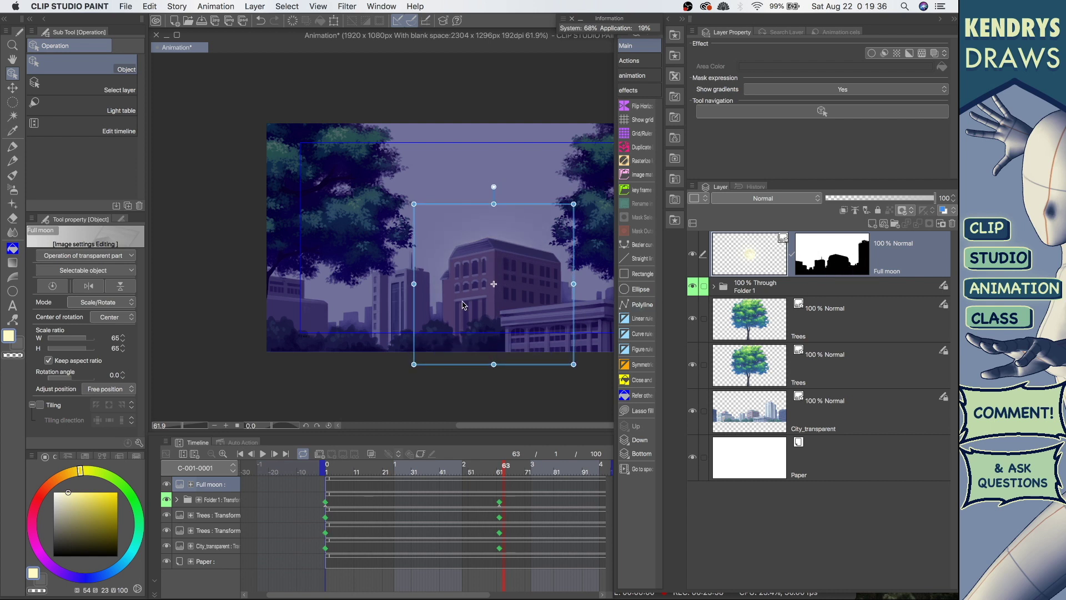
pyautogui.moveTo(514, 213); pyautogui.dragTo(512, 154)
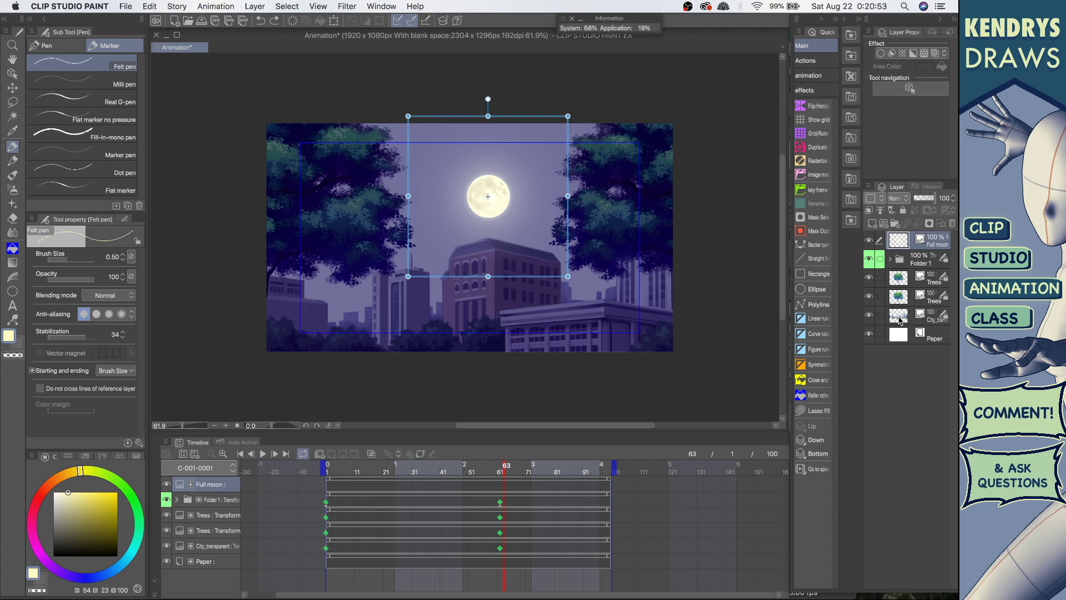
# Mask the City_transparent outline out of the Full moon layer and shift the moon image slightly down in the sky.
pyautogui.keyDown('super'); pyautogui.click(900, 317); pyautogui.keyUp('super')
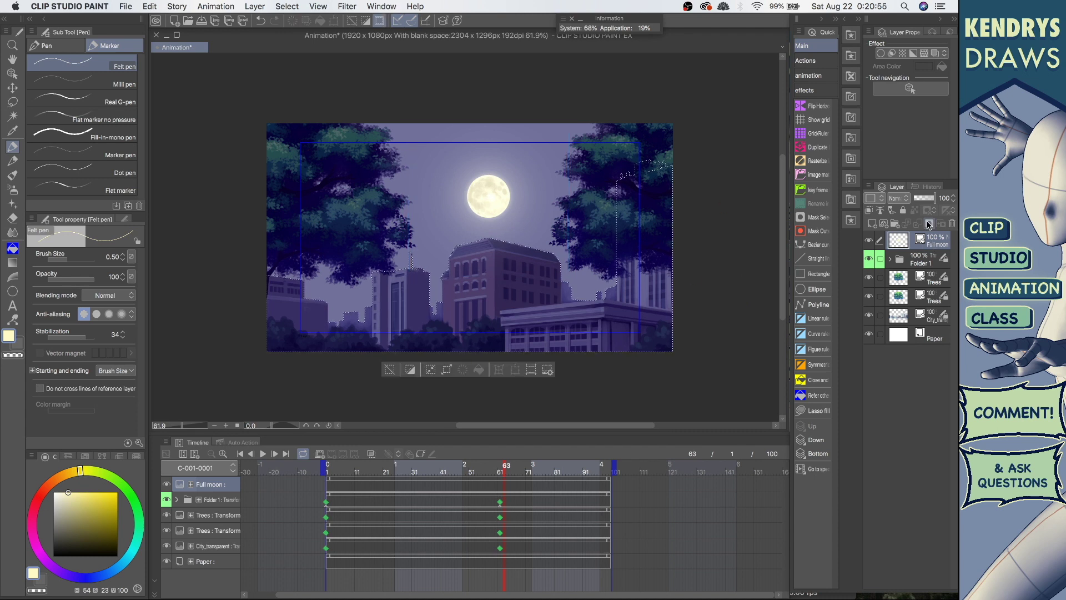
pyautogui.rightClick(930, 251)
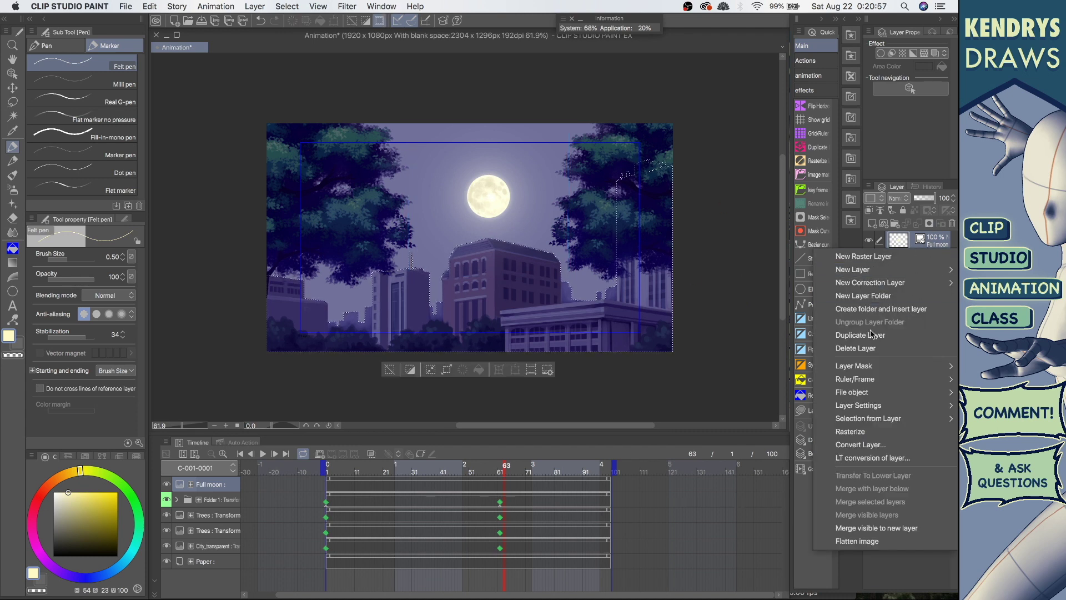
pyautogui.moveTo(873, 366)
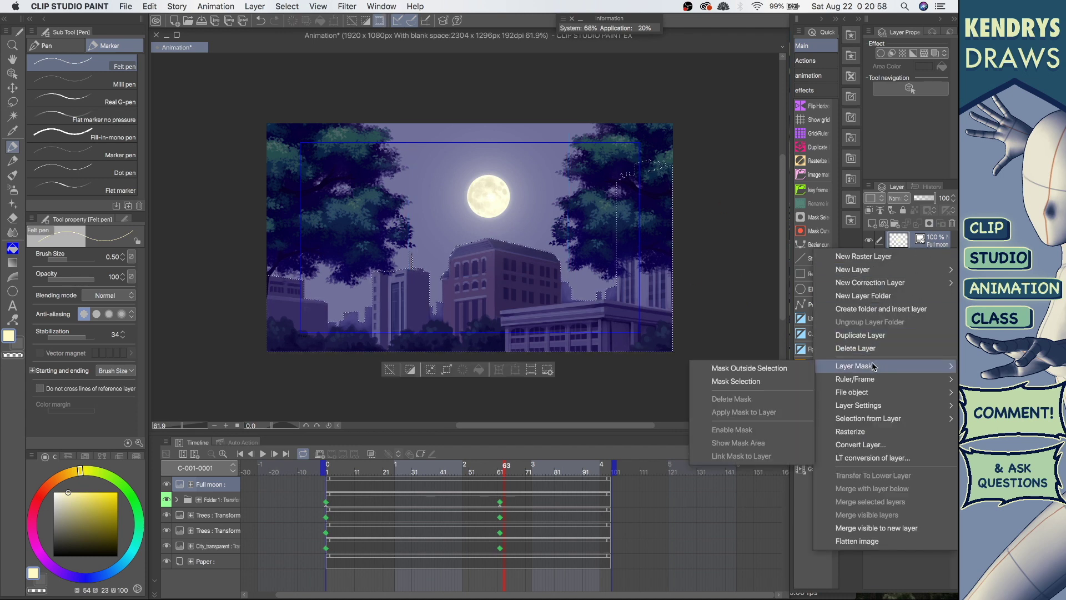
pyautogui.click(760, 382)
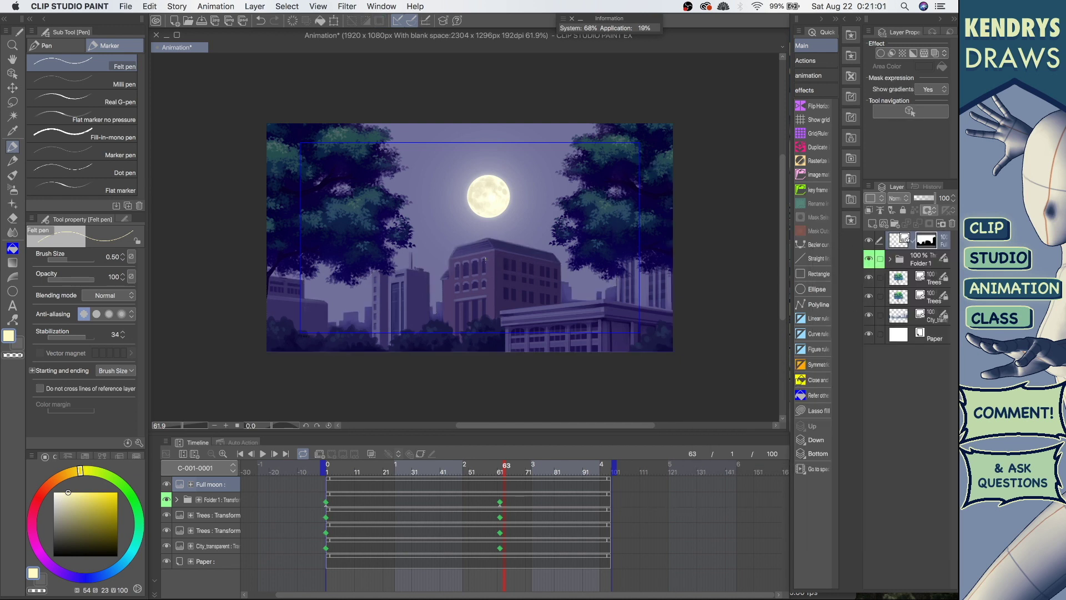
pyautogui.press('super+t')
pyautogui.moveTo(495, 227)
pyautogui.mouseDown()
pyautogui.moveTo(497, 194)
pyautogui.moveTo(495, 233)
pyautogui.moveTo(495, 220)
pyautogui.mouseUp()
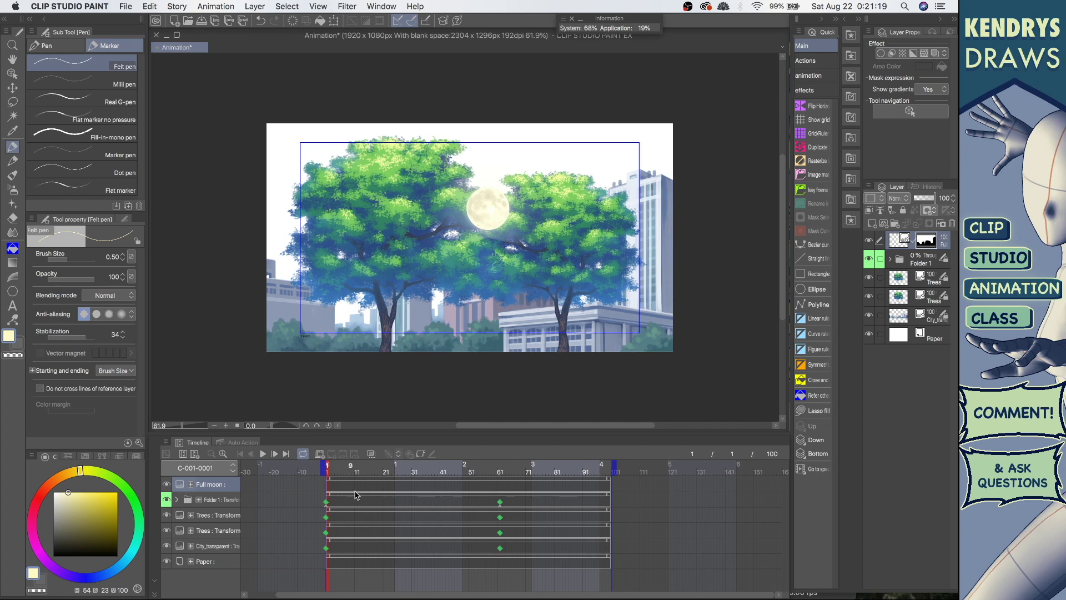
# At frame 47, enable keyframes on the Full moon layer, add a keyframe and lower the moon behind the brick building to about X 1270, Y 924.
pyautogui.click(436, 489)
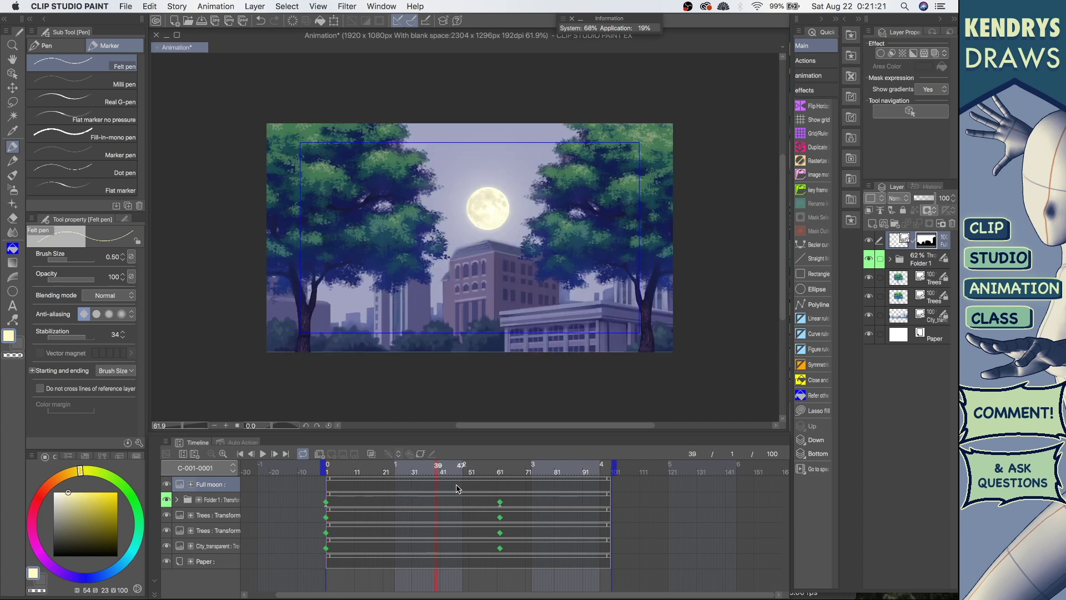
pyautogui.click(422, 474)
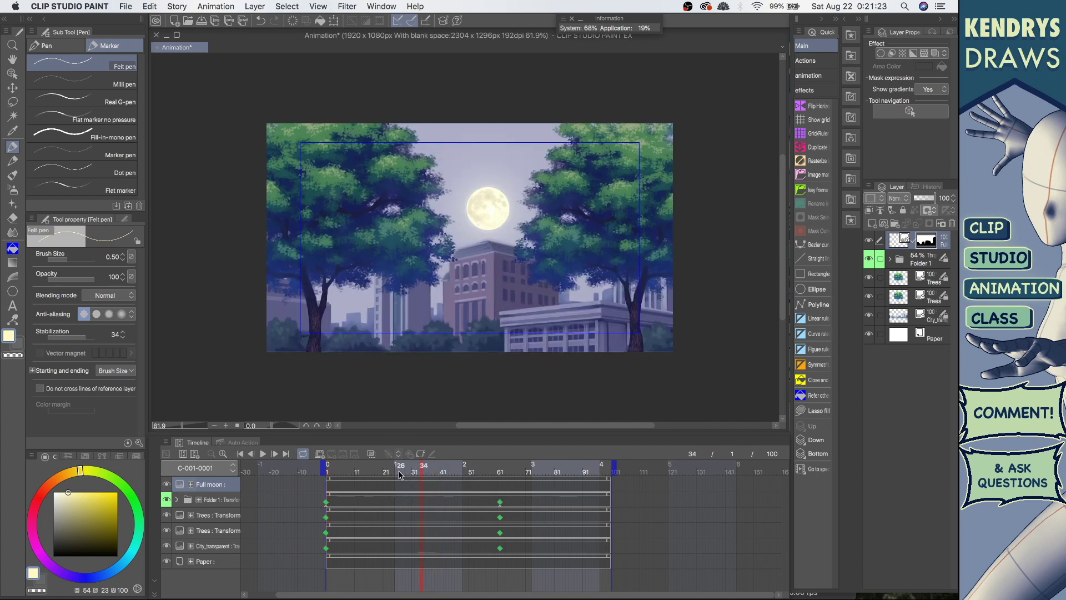
pyautogui.click(401, 475)
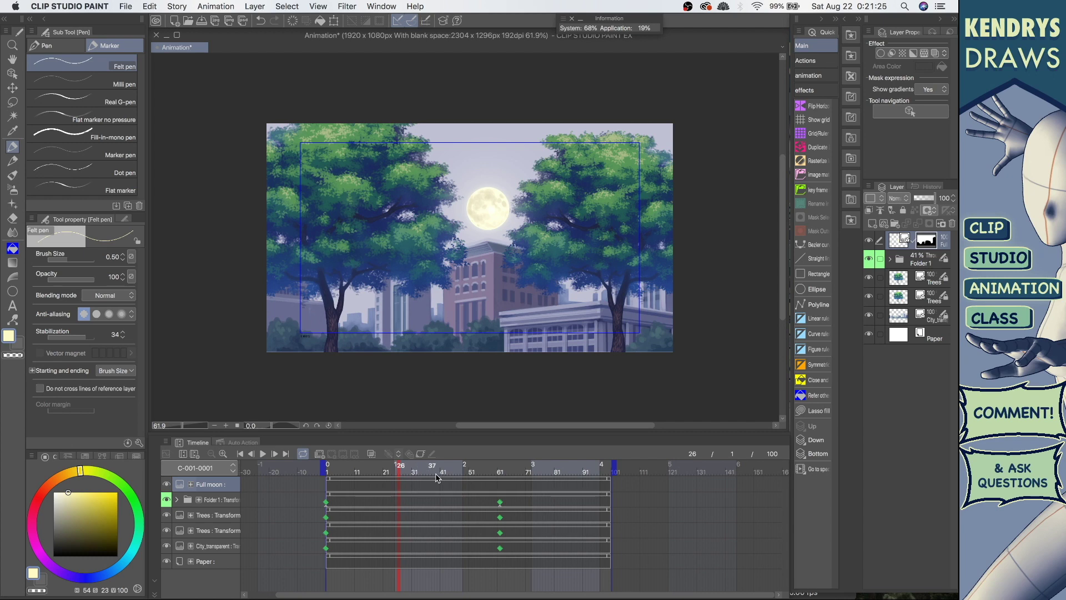
pyautogui.click(436, 476)
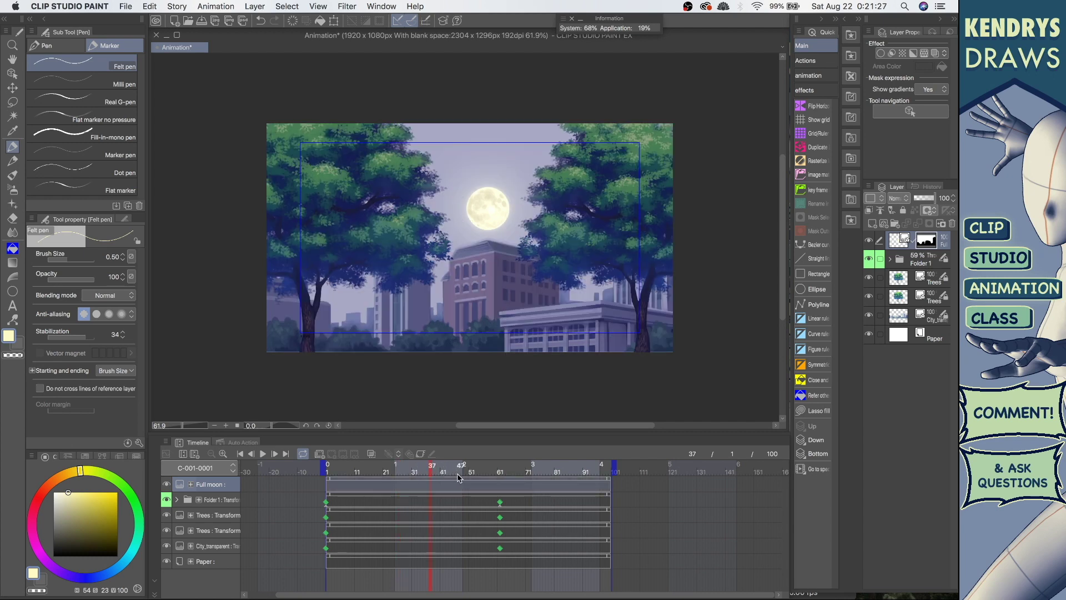
pyautogui.click(458, 473)
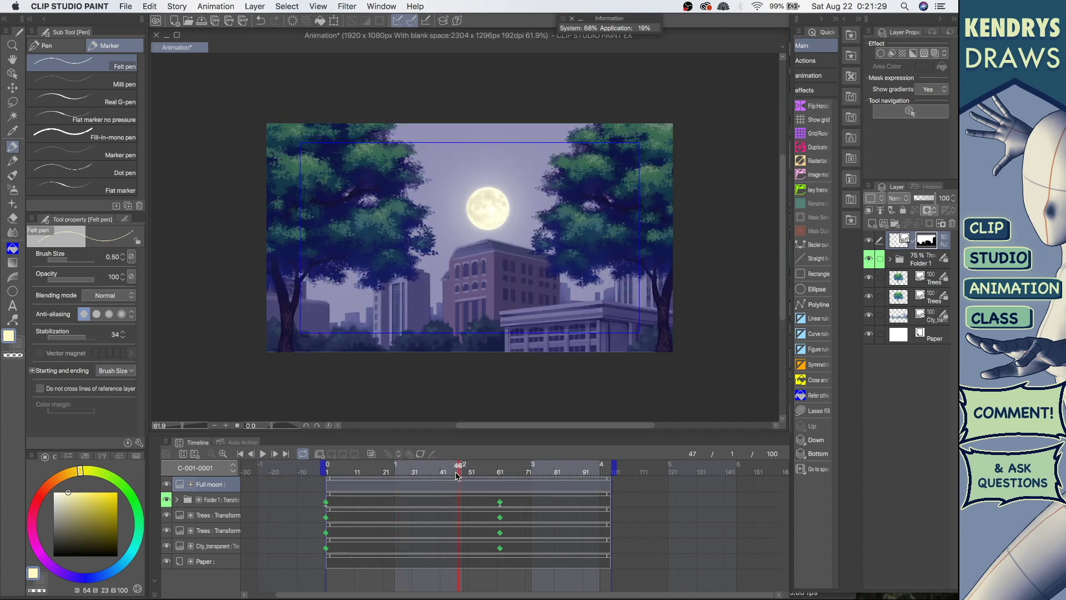
pyautogui.click(191, 484)
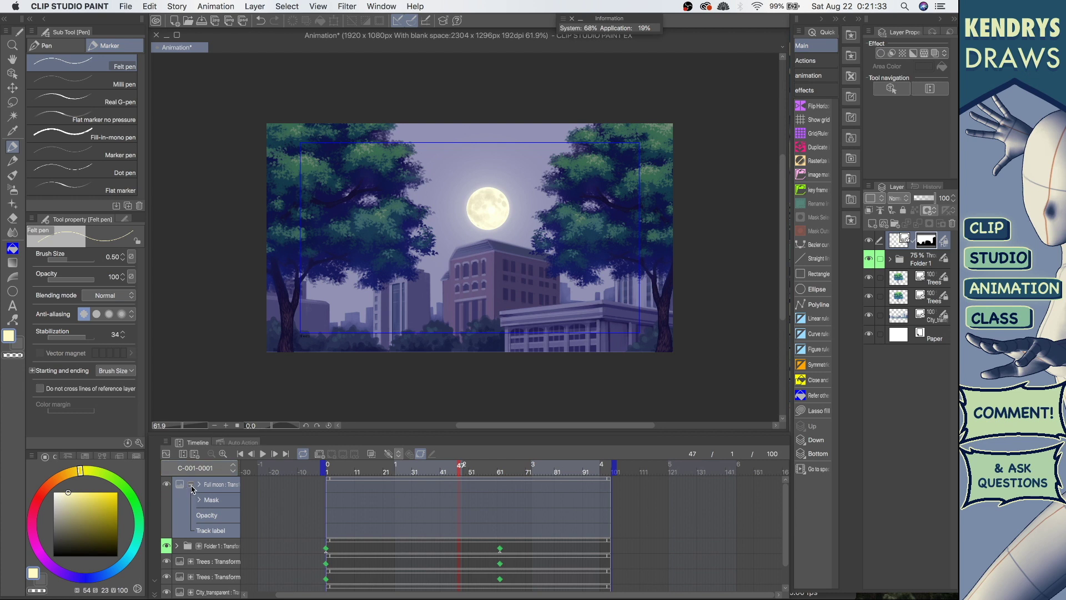
pyautogui.click(192, 486)
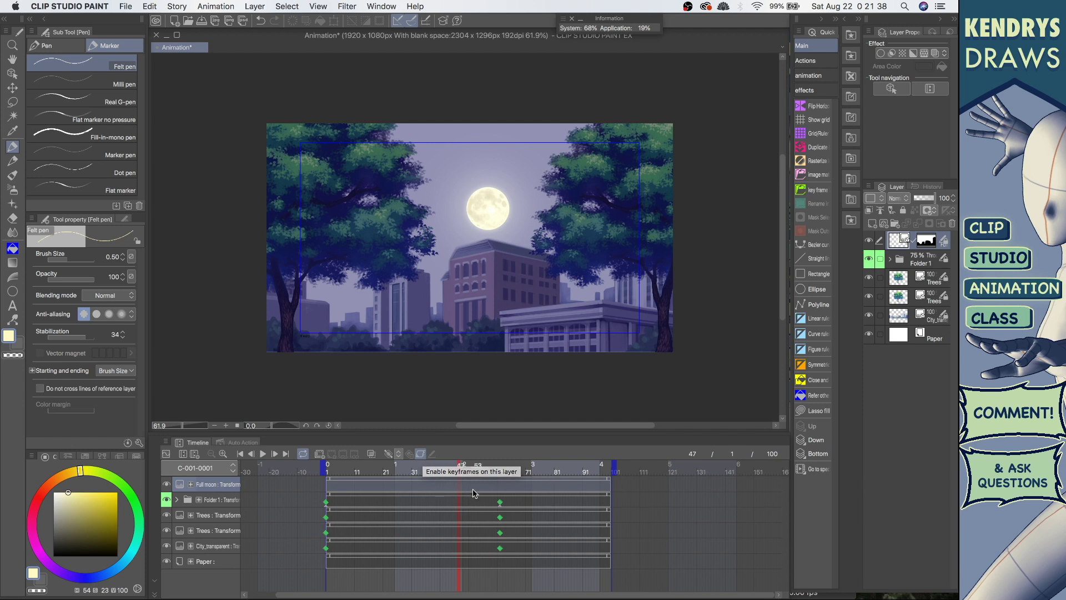
pyautogui.click(388, 456)
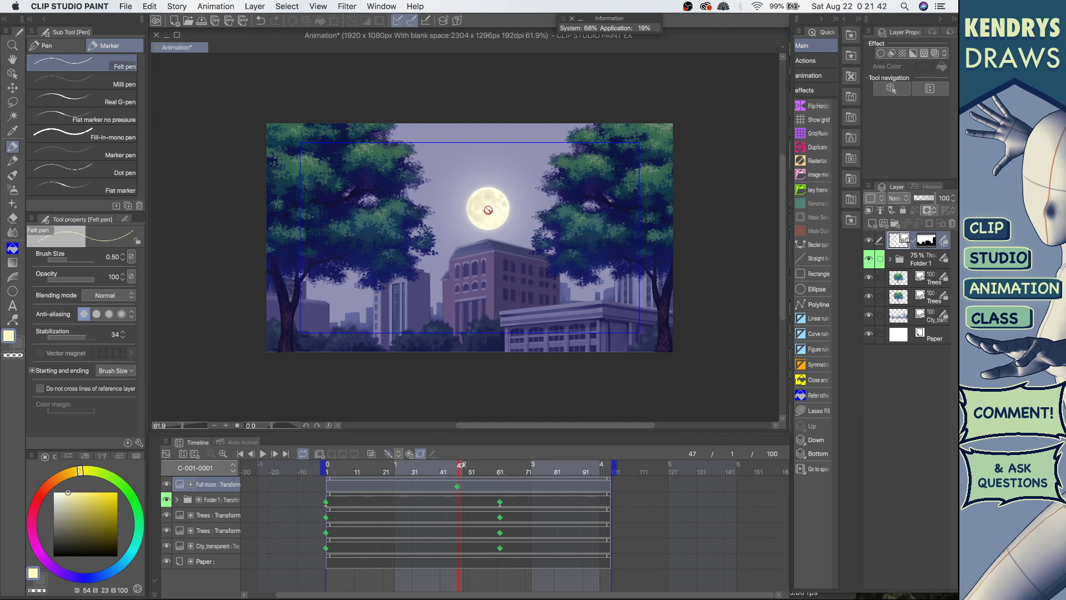
pyautogui.press('o')
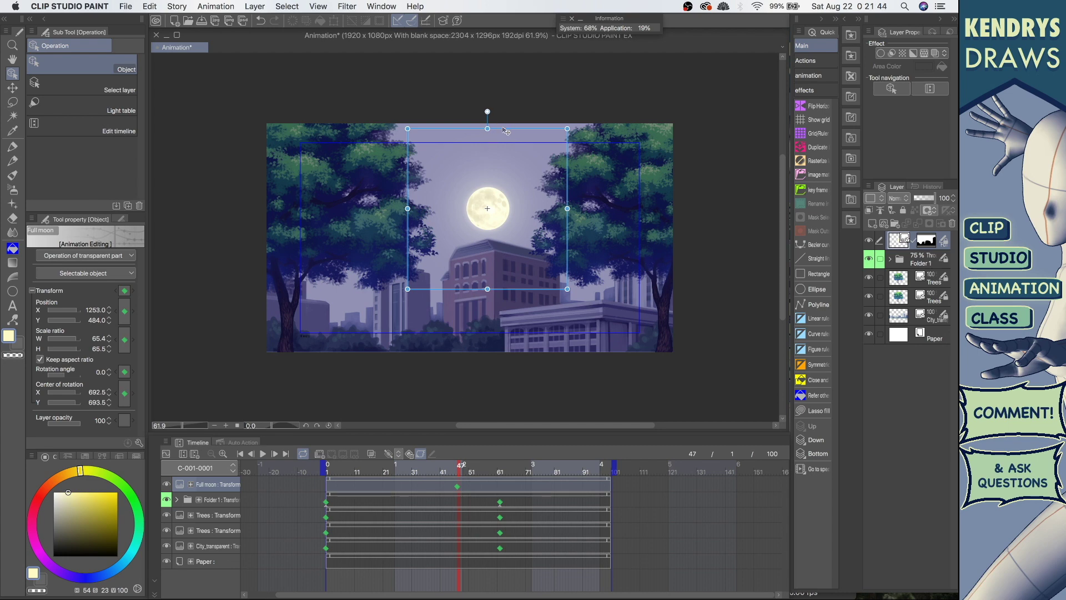
pyautogui.moveTo(505, 134); pyautogui.dragTo(507, 199)
# At frame 62, keyframe the moon raised into the sky to about X 1333, Y 391, and play the animation to check the moonrise.
pyautogui.click(502, 474)
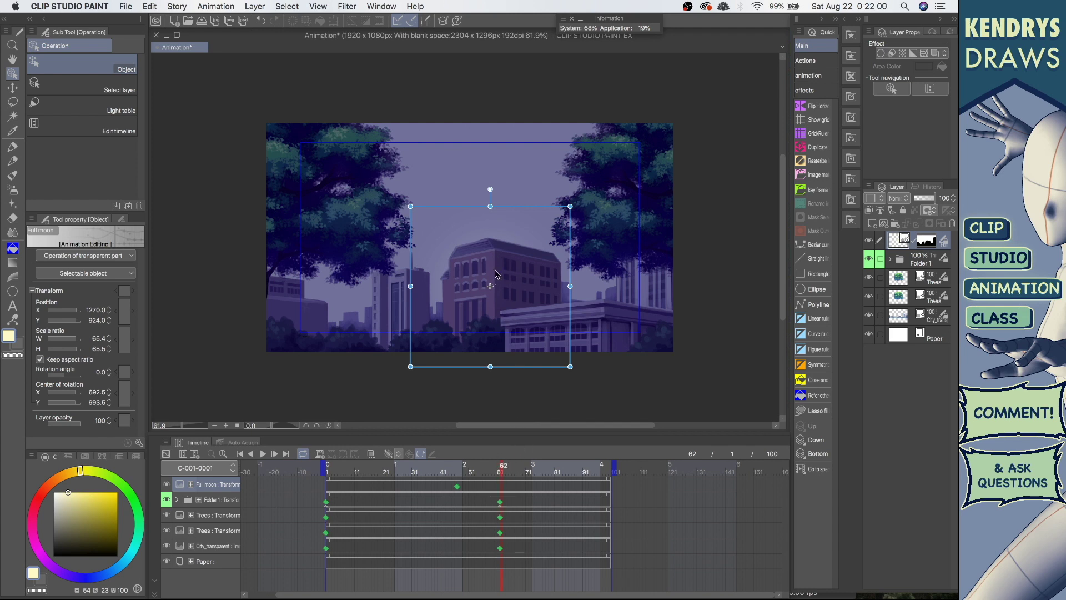
pyautogui.moveTo(510, 209); pyautogui.dragTo(522, 118)
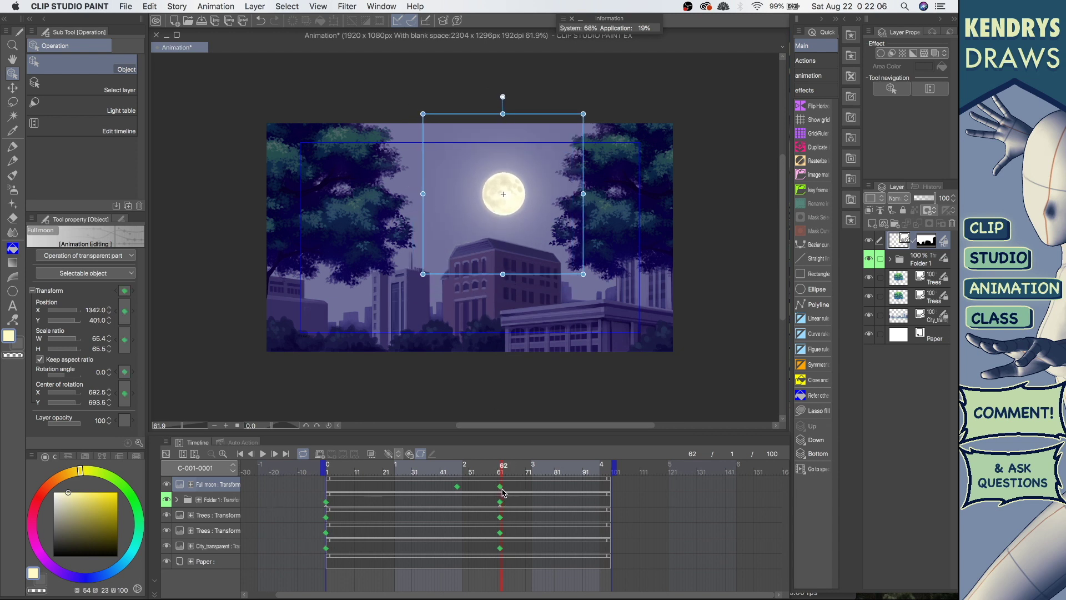
pyautogui.press('Delete')
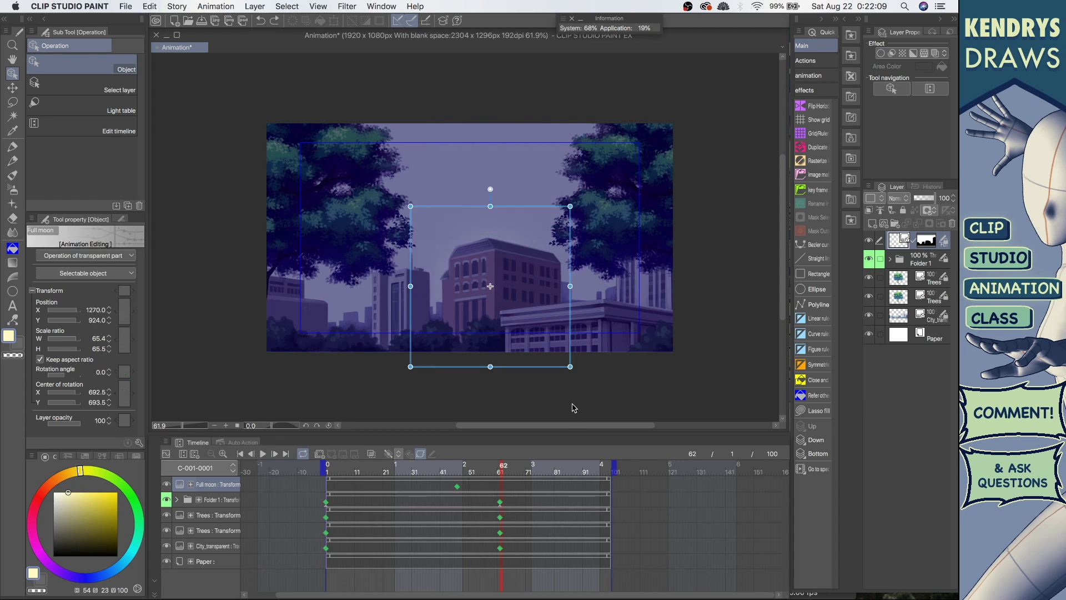
pyautogui.click(389, 454)
pyautogui.click(263, 454)
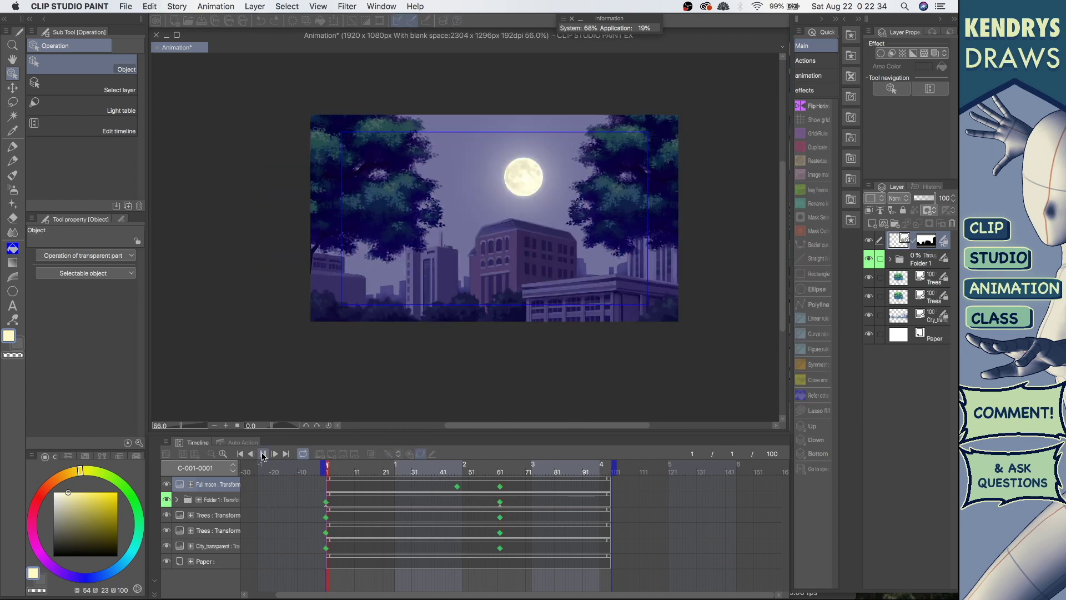
pyautogui.click(262, 454)
# Move the frame 62 keyframes of all layers, including Folder 1's opacity keyframe, to the 3-second mark and play the animation from the start.
pyautogui.click(465, 494)
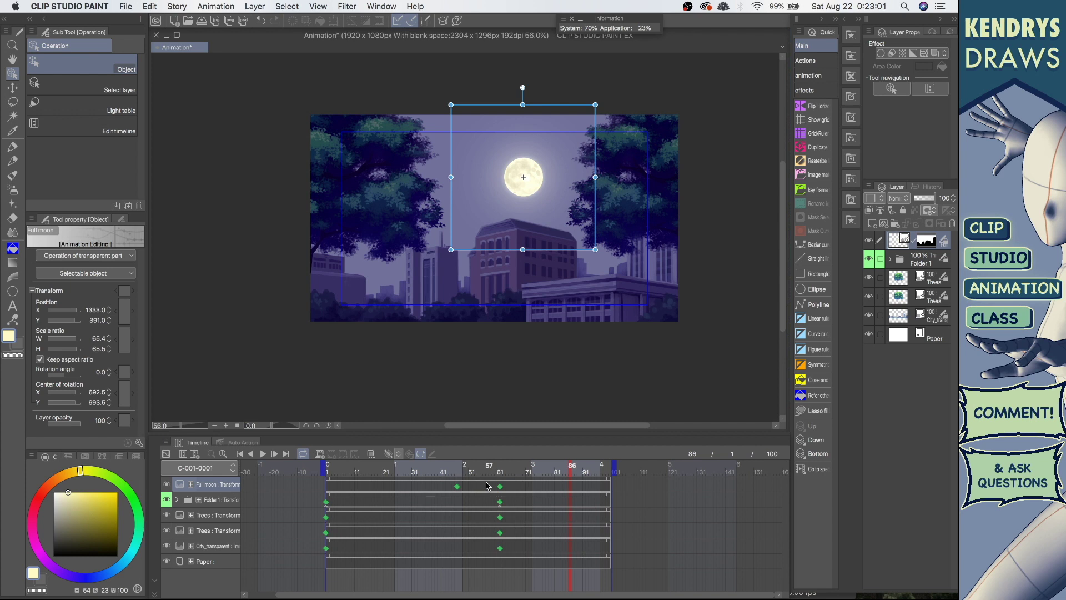
pyautogui.moveTo(498, 549); pyautogui.dragTo(531, 549)
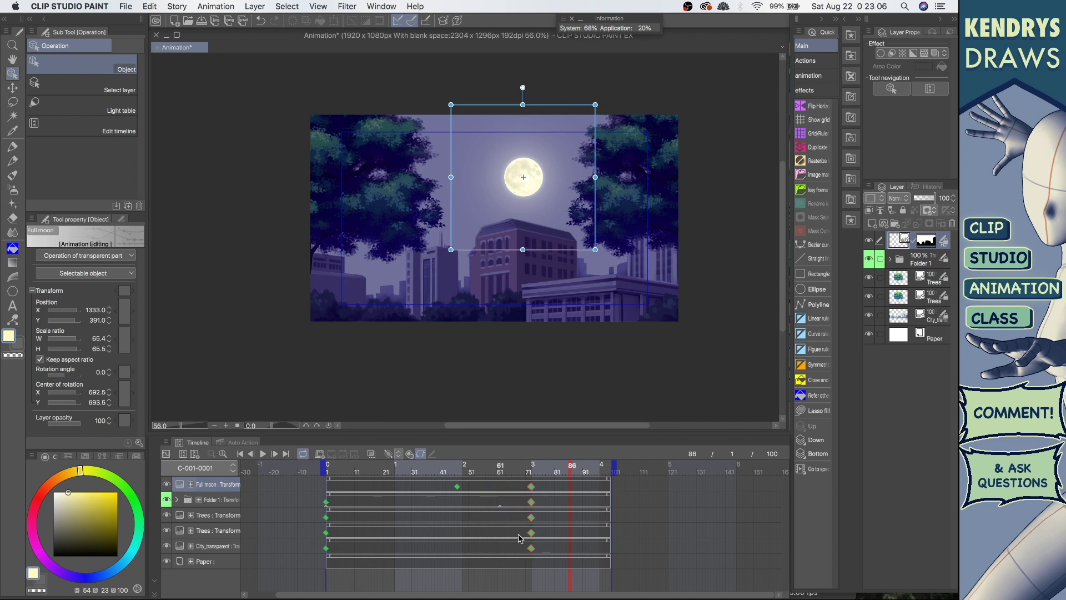
pyautogui.click(502, 510)
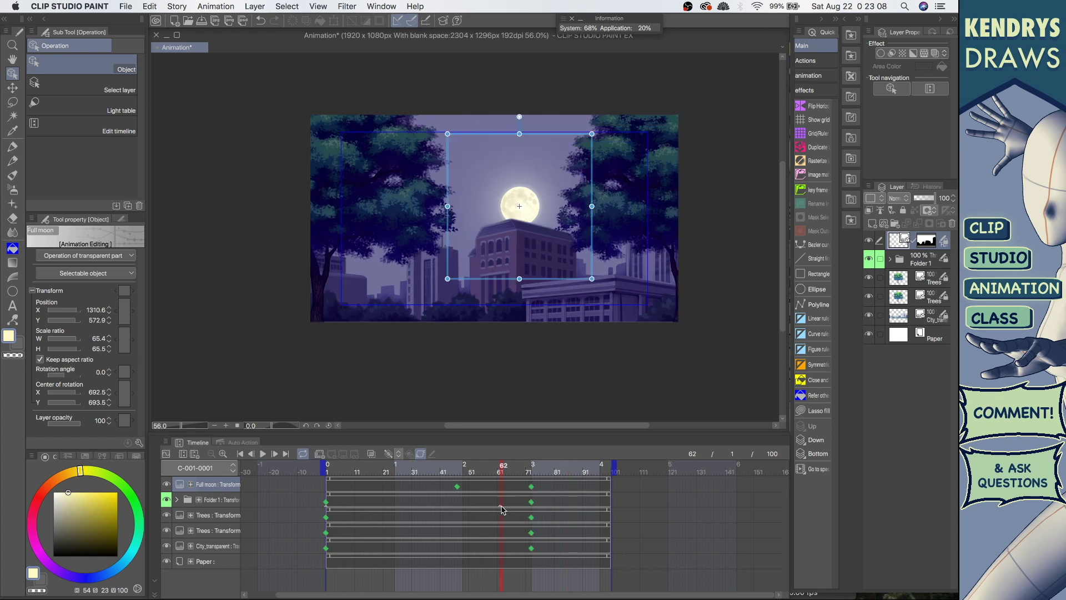
pyautogui.click(196, 501)
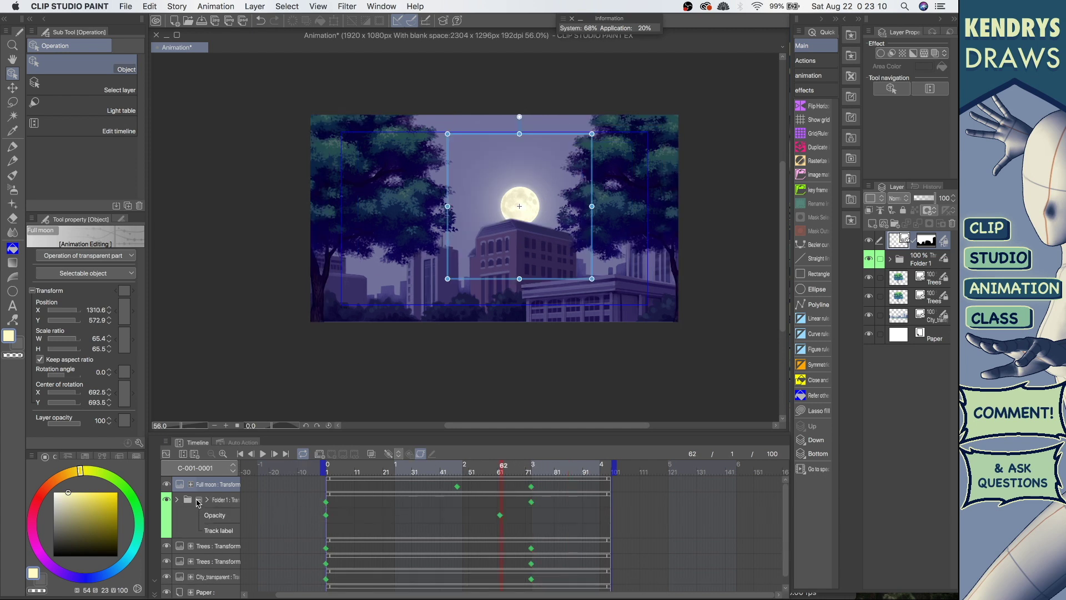
pyautogui.click(500, 516)
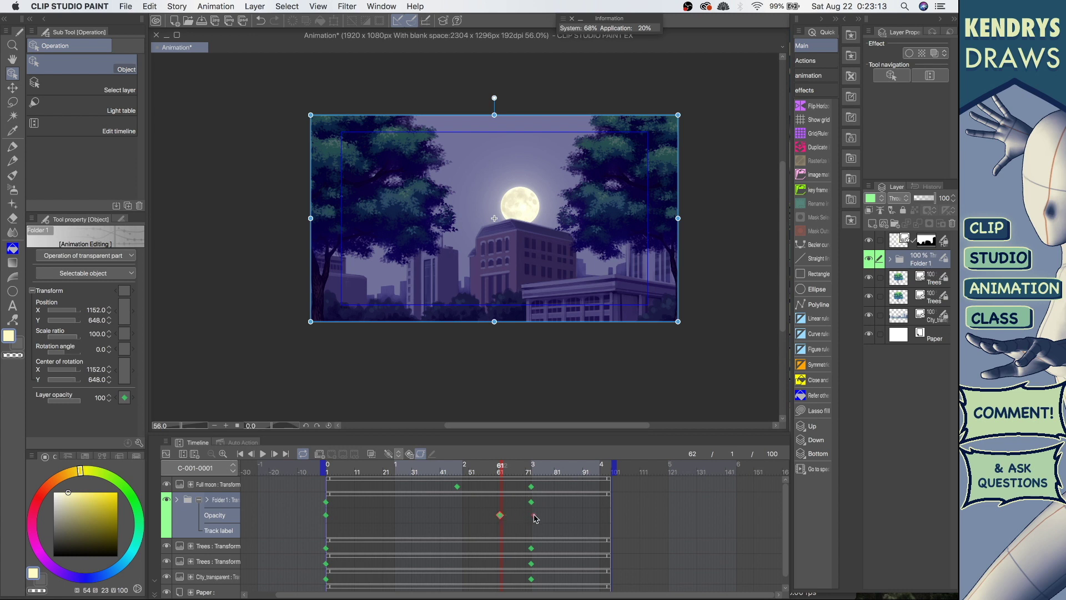
pyautogui.moveTo(533, 519); pyautogui.dragTo(531, 516)
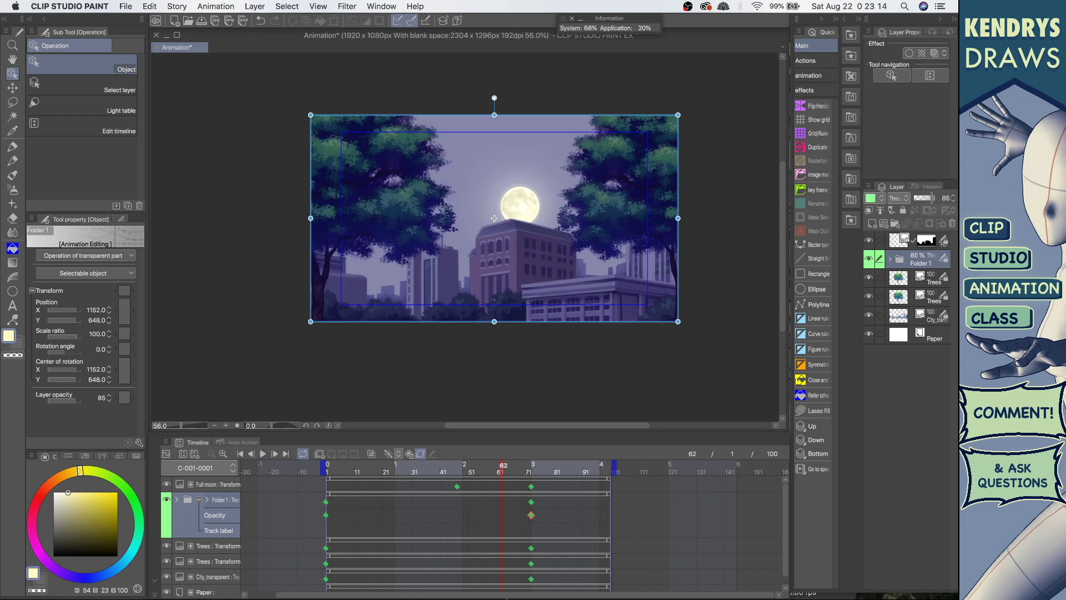
pyautogui.click(200, 500)
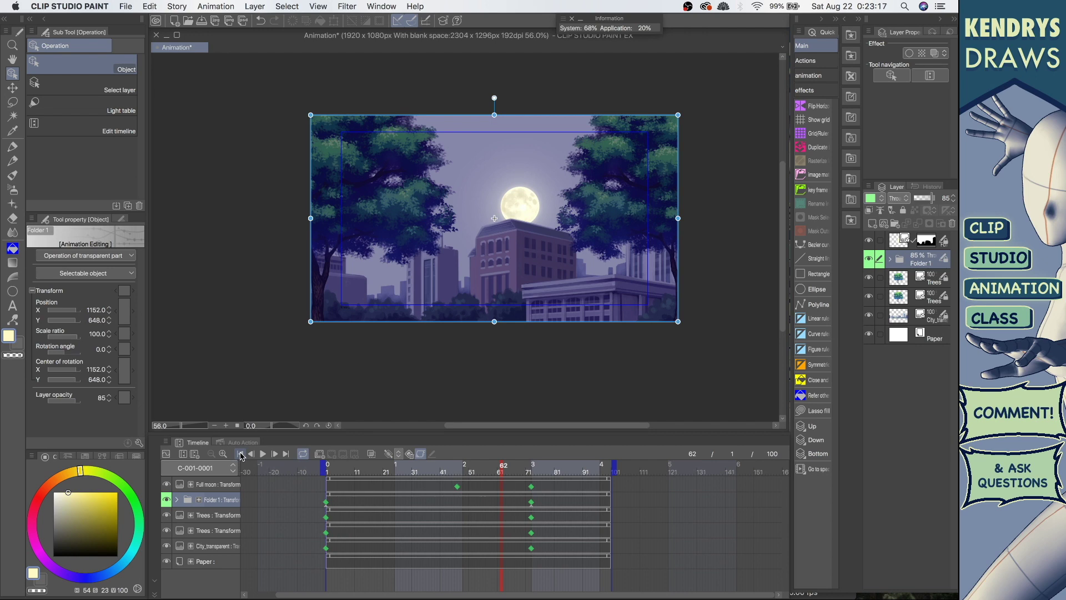
pyautogui.click(241, 454)
pyautogui.click(263, 454)
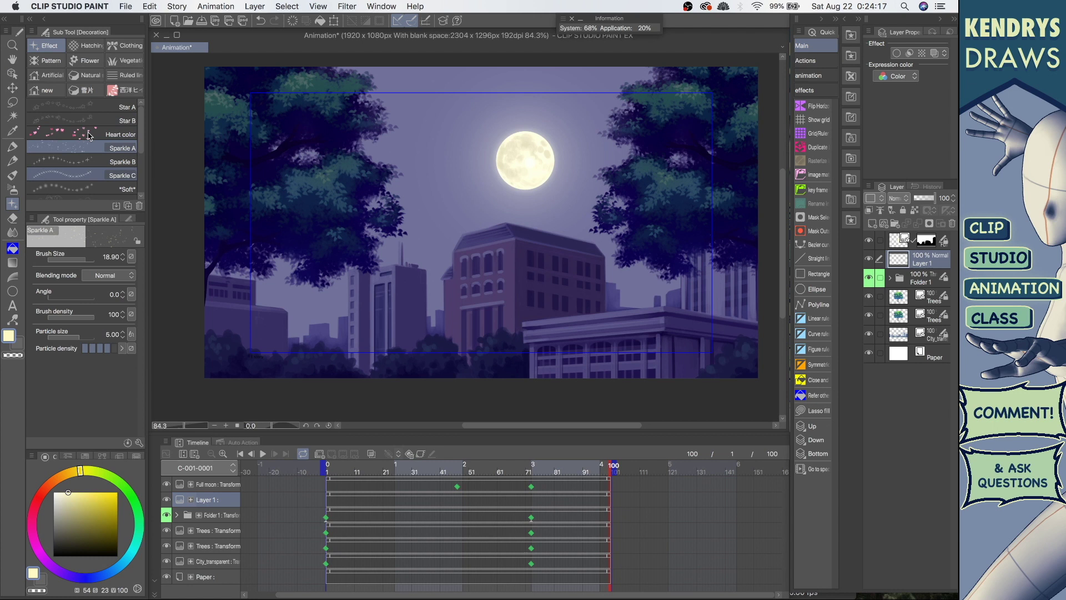
# Paint scattered stars across the night sky on Layer 1 with the Sparkle A decoration brush.
pyautogui.click(92, 147)
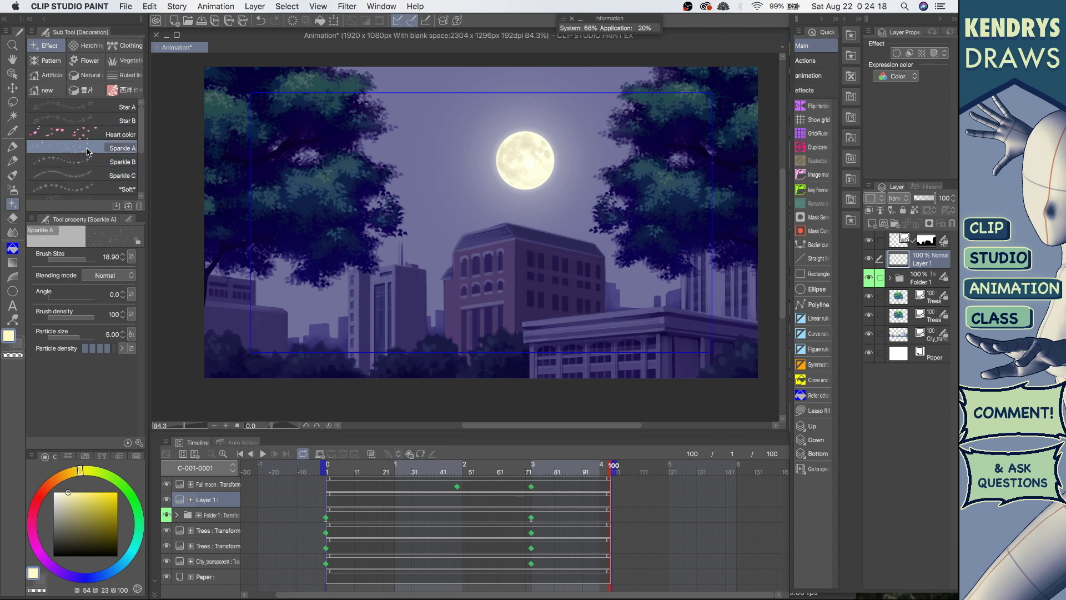
pyautogui.moveTo(439, 119)
pyautogui.mouseDown()
pyautogui.moveTo(411, 156)
pyautogui.moveTo(463, 136)
pyautogui.moveTo(448, 143)
pyautogui.mouseUp()
pyautogui.moveTo(444, 98)
pyautogui.mouseDown()
pyautogui.moveTo(555, 128)
pyautogui.moveTo(583, 72)
pyautogui.moveTo(637, 300)
pyautogui.mouseUp()
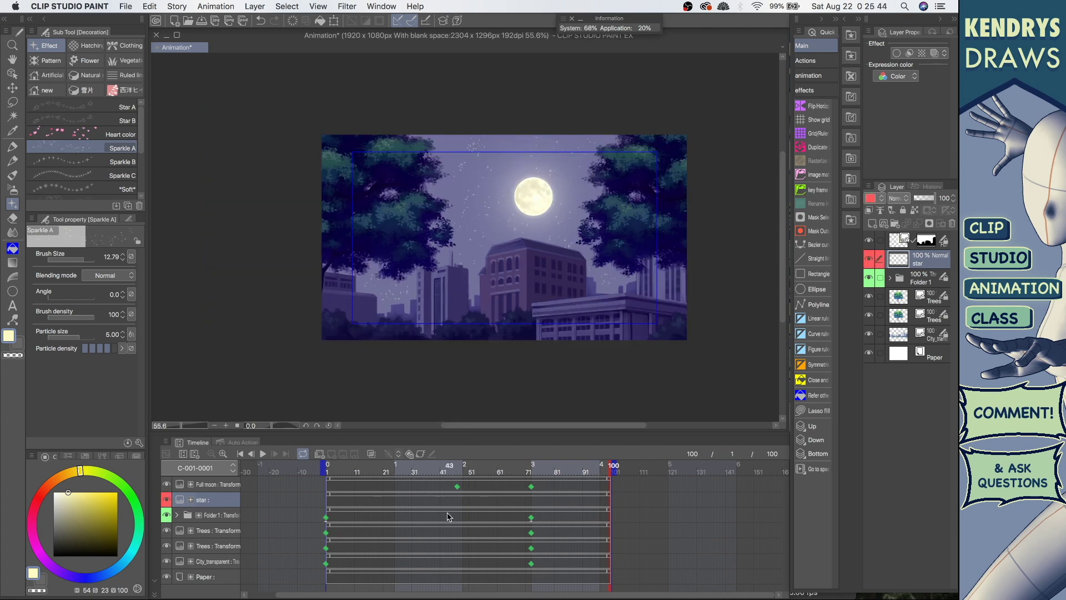
# At frame 47, enable keyframes on the star layer and keyframe its layer opacity at 0.
pyautogui.click(460, 507)
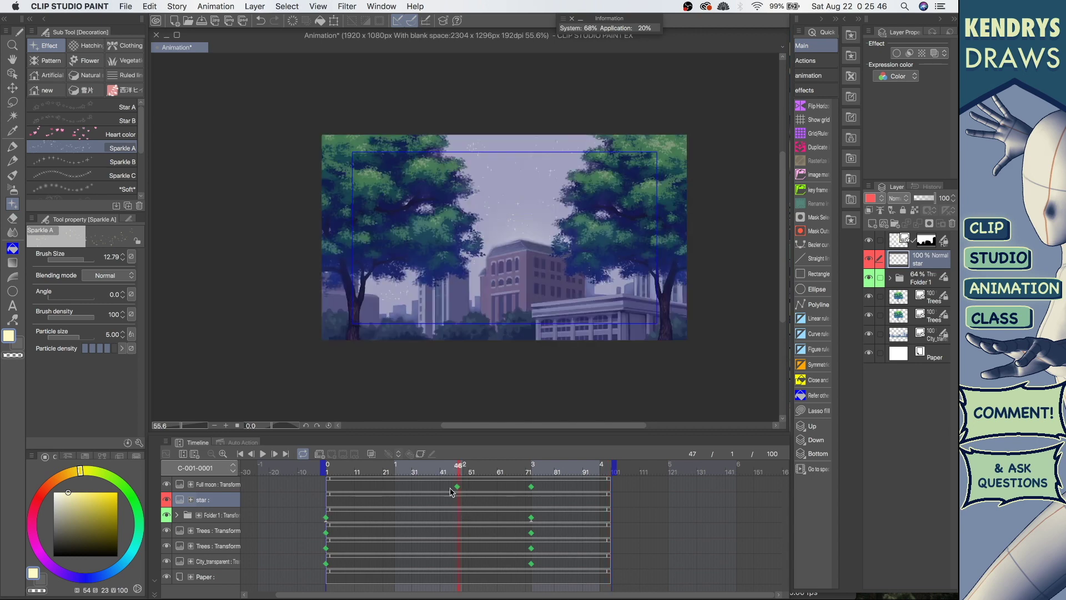
pyautogui.click(421, 454)
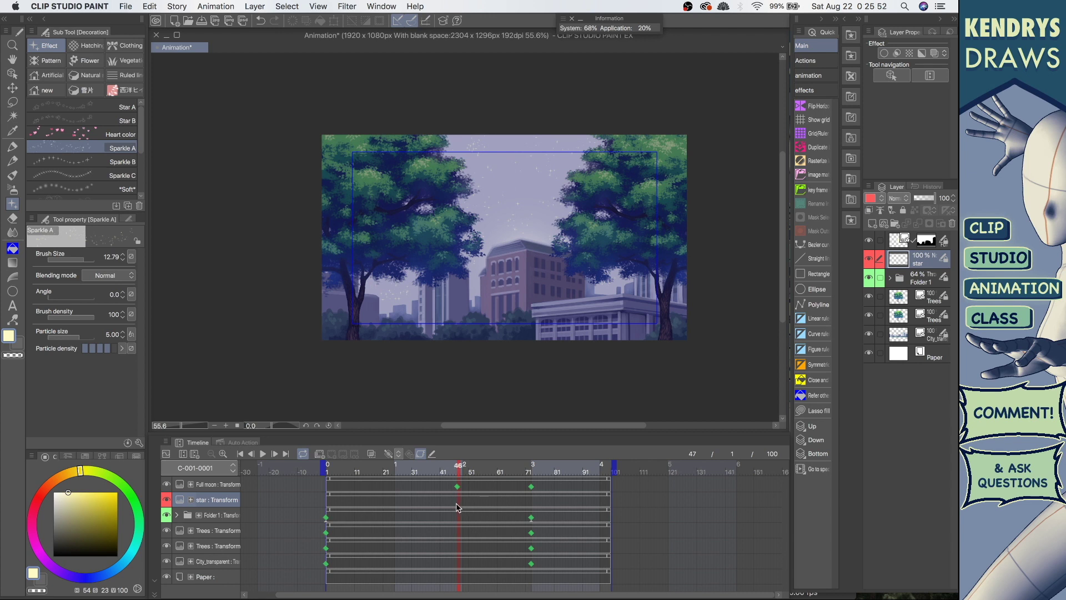
pyautogui.press('o')
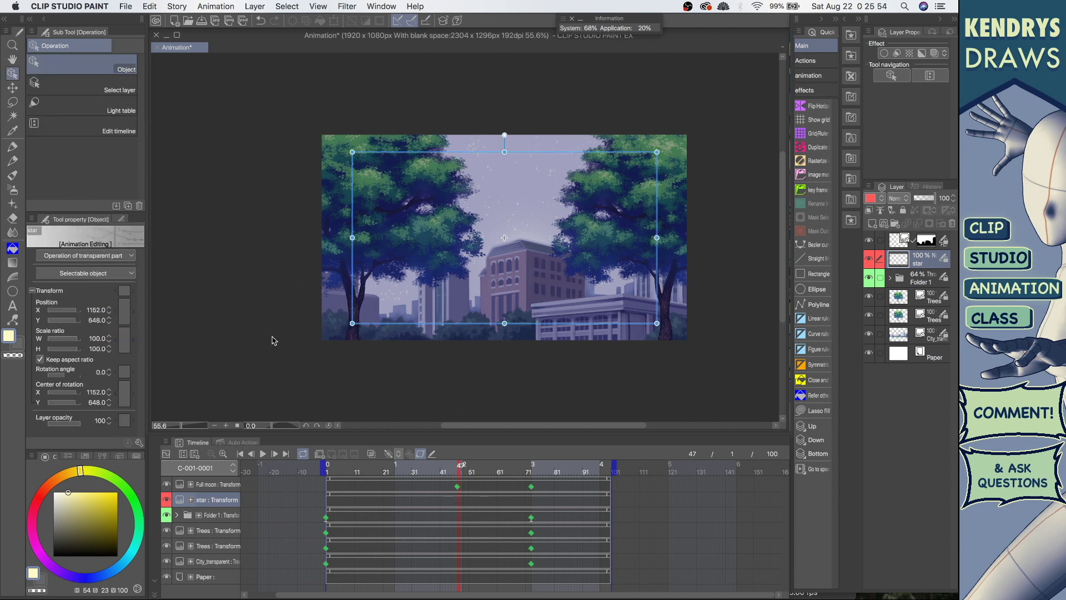
pyautogui.click(124, 422)
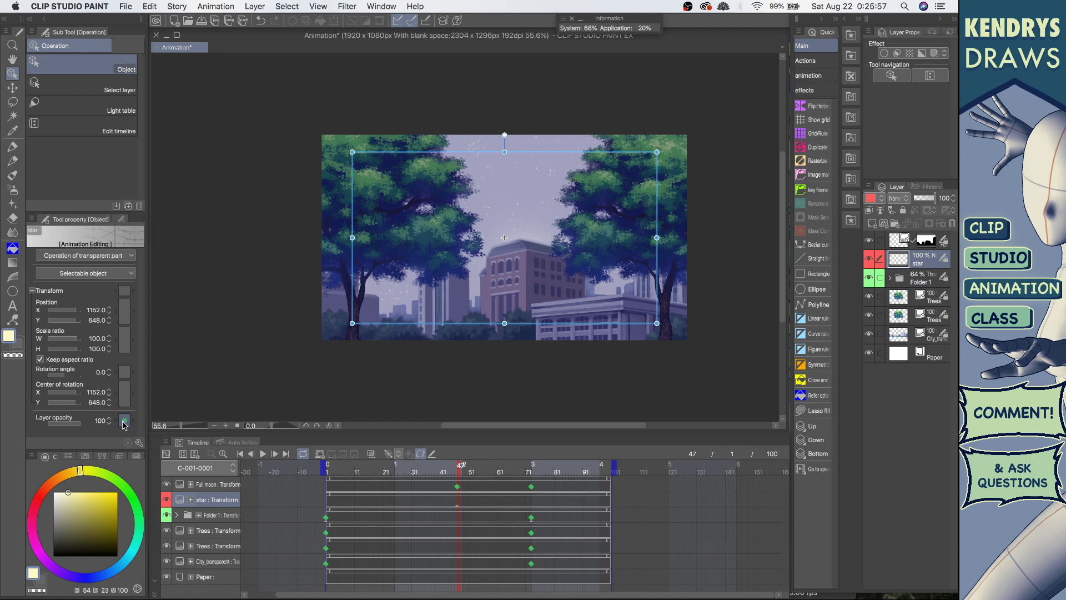
pyautogui.click(49, 422)
# At frame 78, keyframe the star layer's opacity at 100 and play the animation to check the fade-in.
pyautogui.click(548, 507)
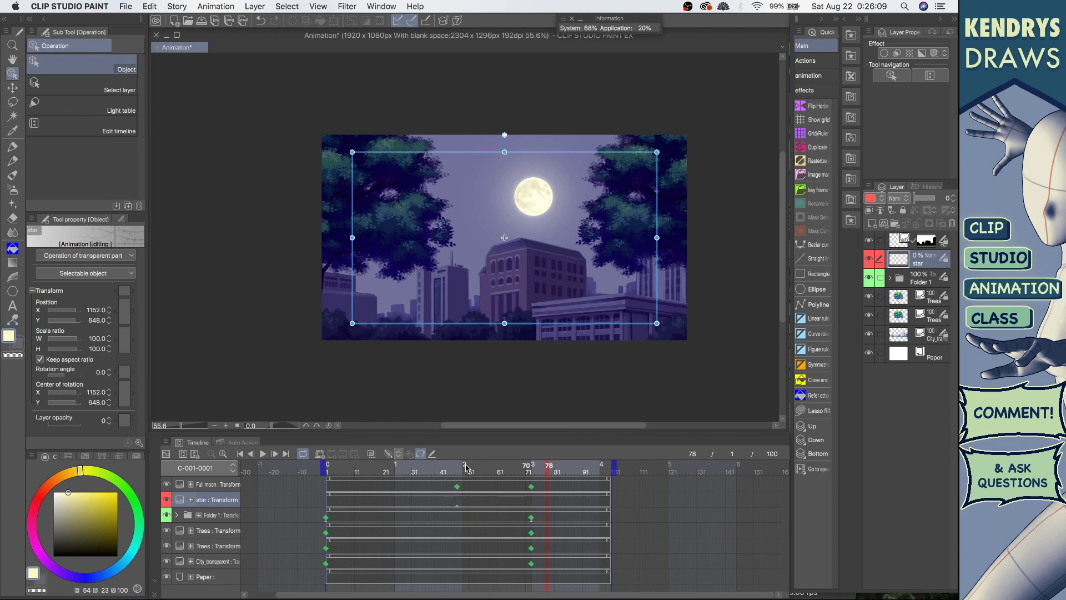
pyautogui.click(123, 420)
pyautogui.moveTo(87, 427); pyautogui.dragTo(124, 428)
pyautogui.press('space')
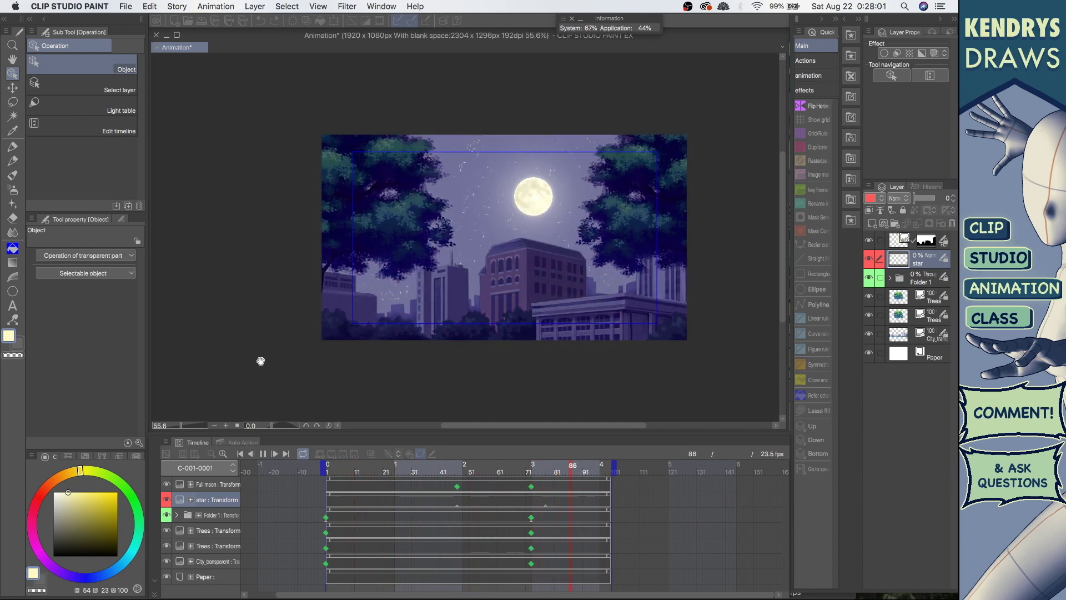
# Stop the playback, set keyframe creation to smooth interpolation and play the animation again.
pyautogui.click(263, 454)
pyautogui.click(263, 454)
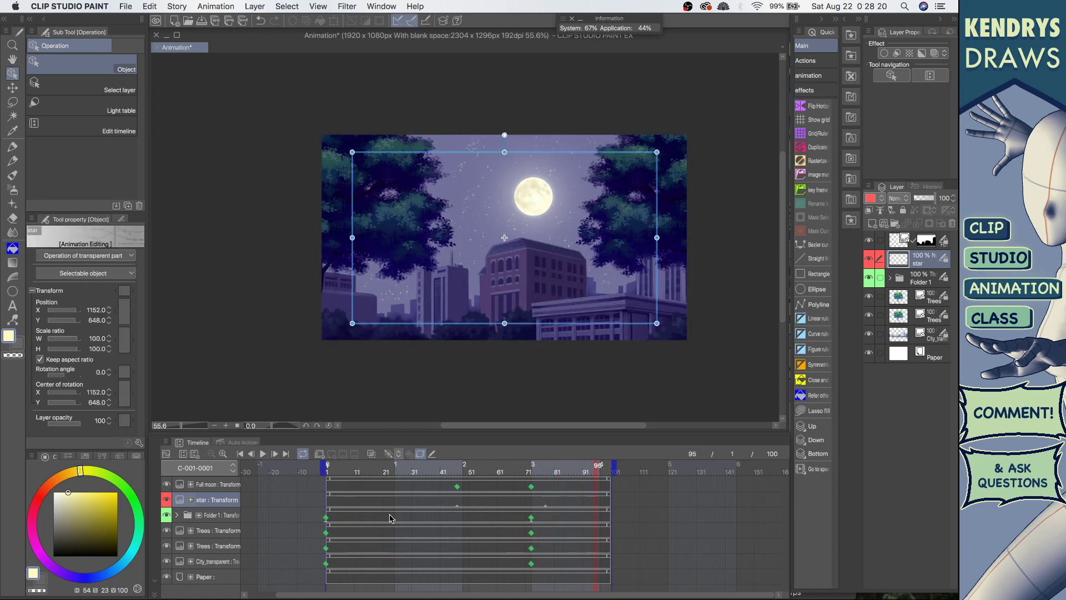
pyautogui.click(399, 454)
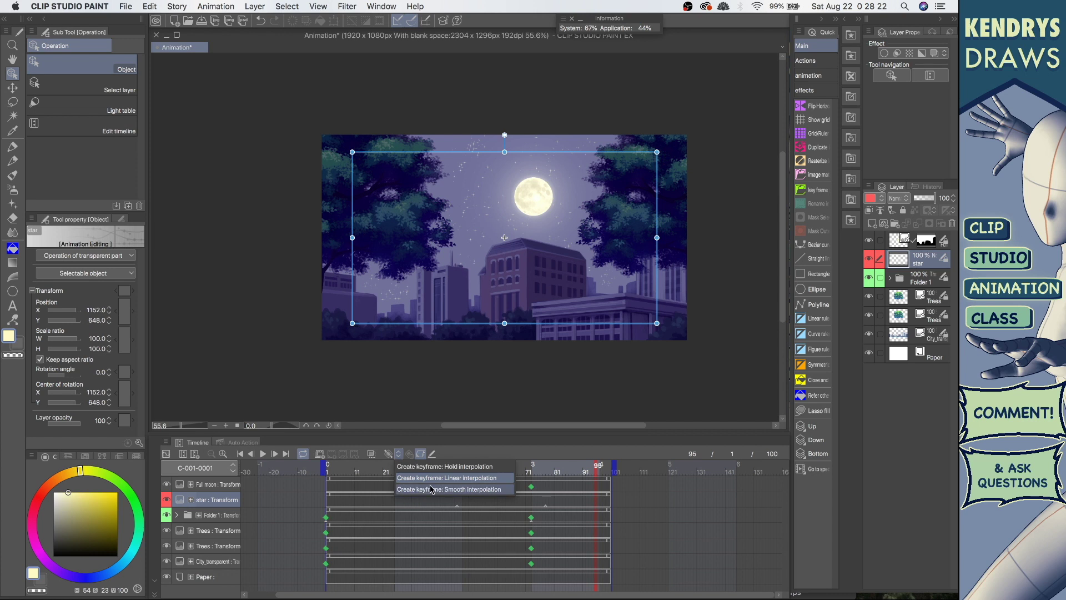
pyautogui.click(467, 489)
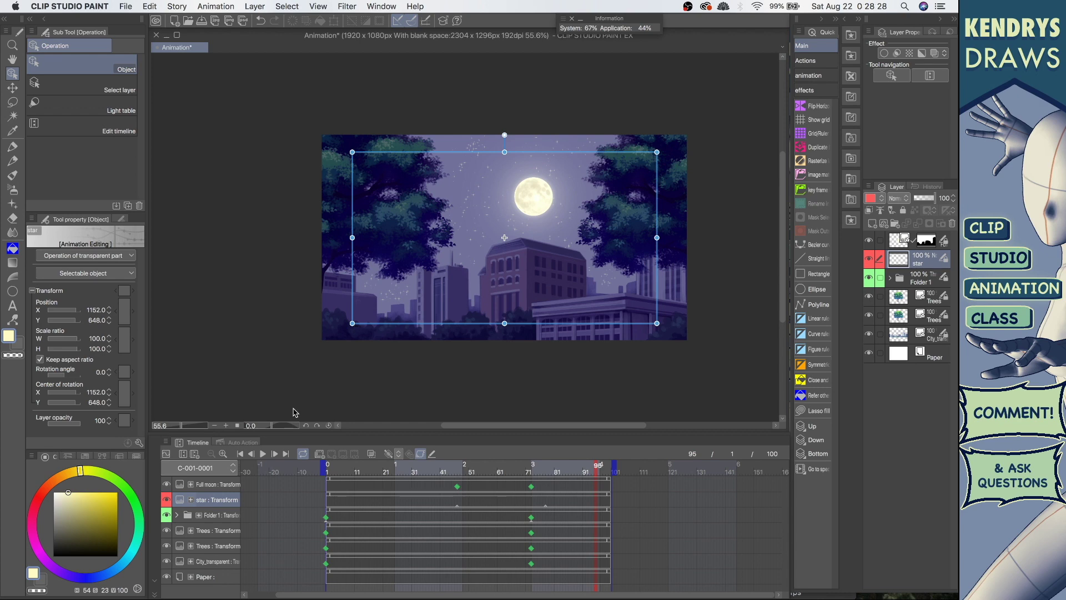
pyautogui.click(263, 453)
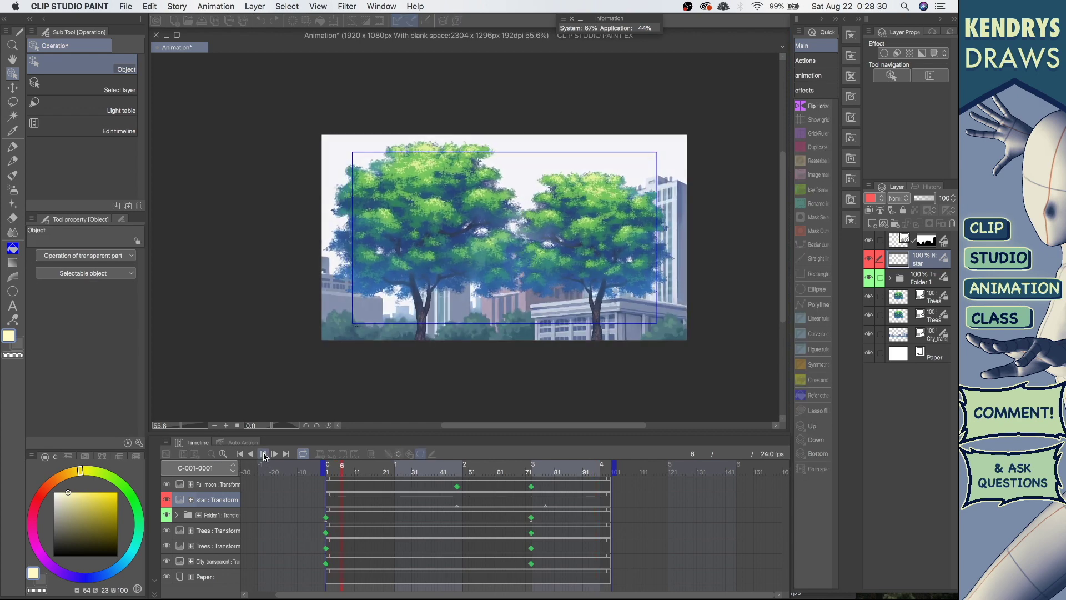